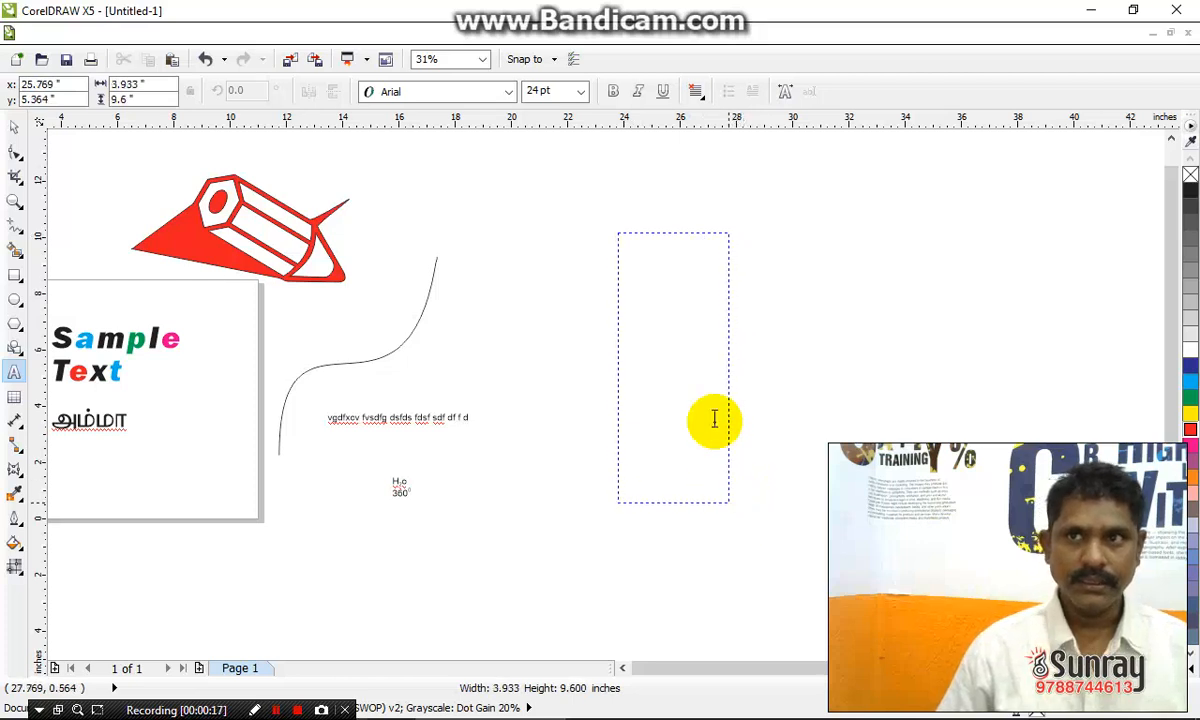
Paste the copied text repeatedly into the empty paragraph text frame until the frame is filled.
key(ctrl+v)
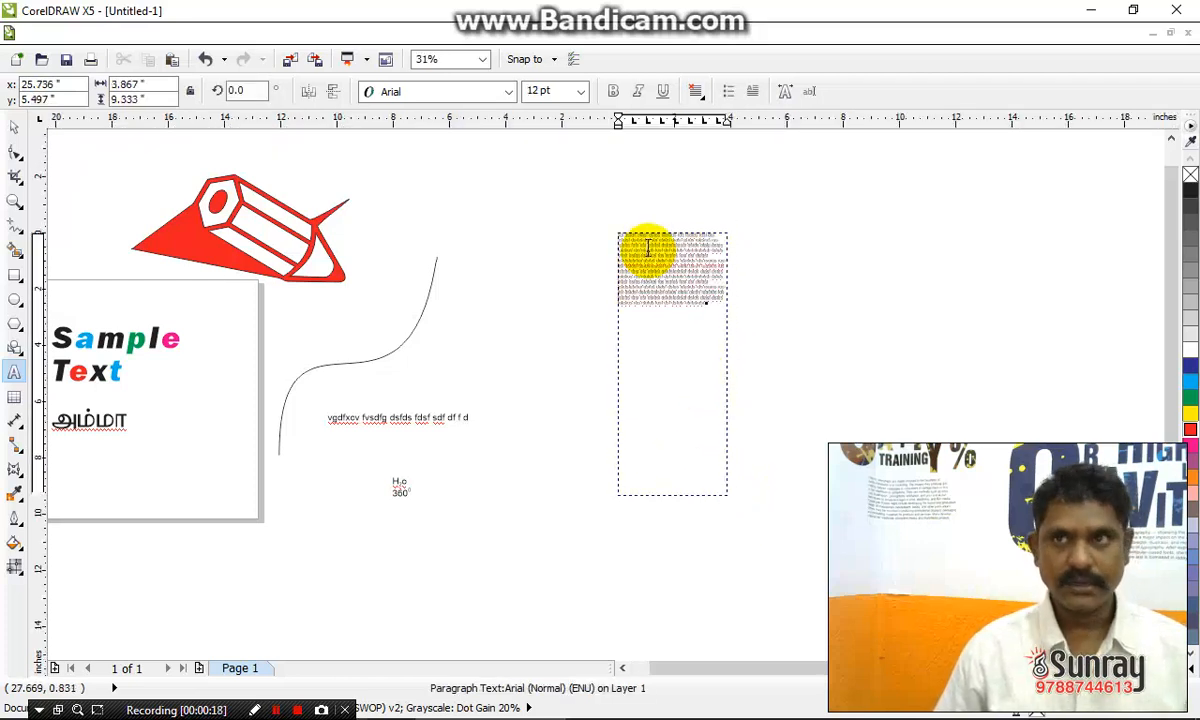
key(Escape)
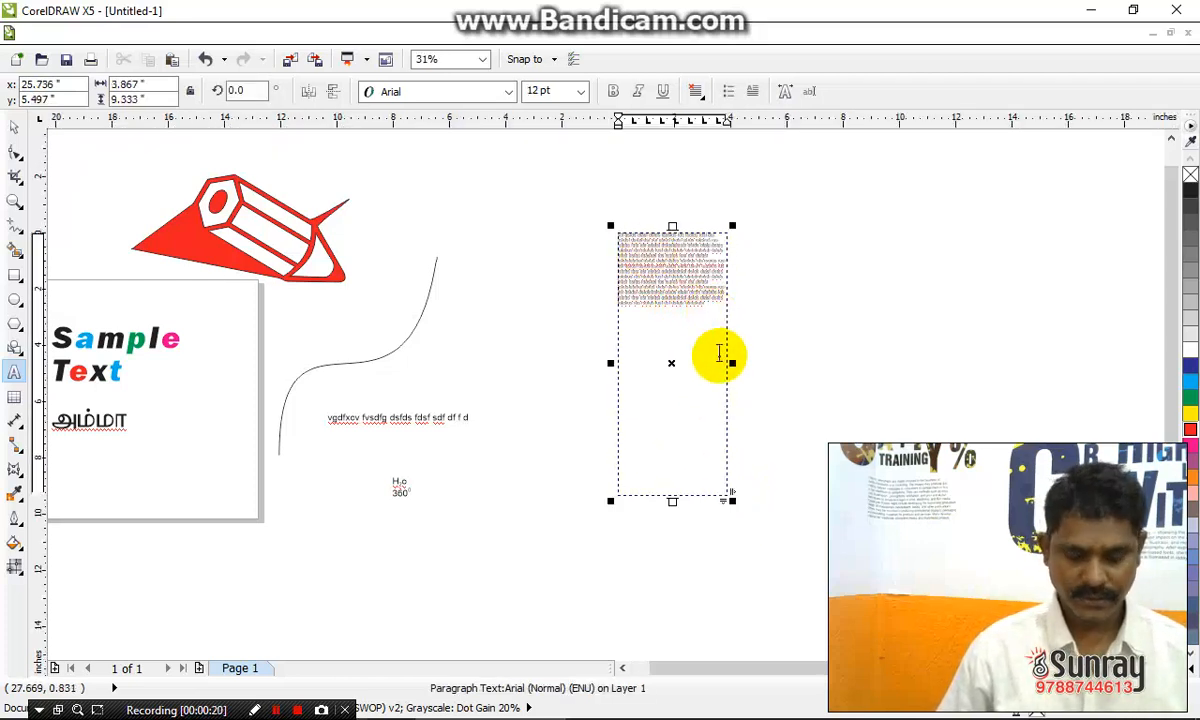
key(ctrl+v)
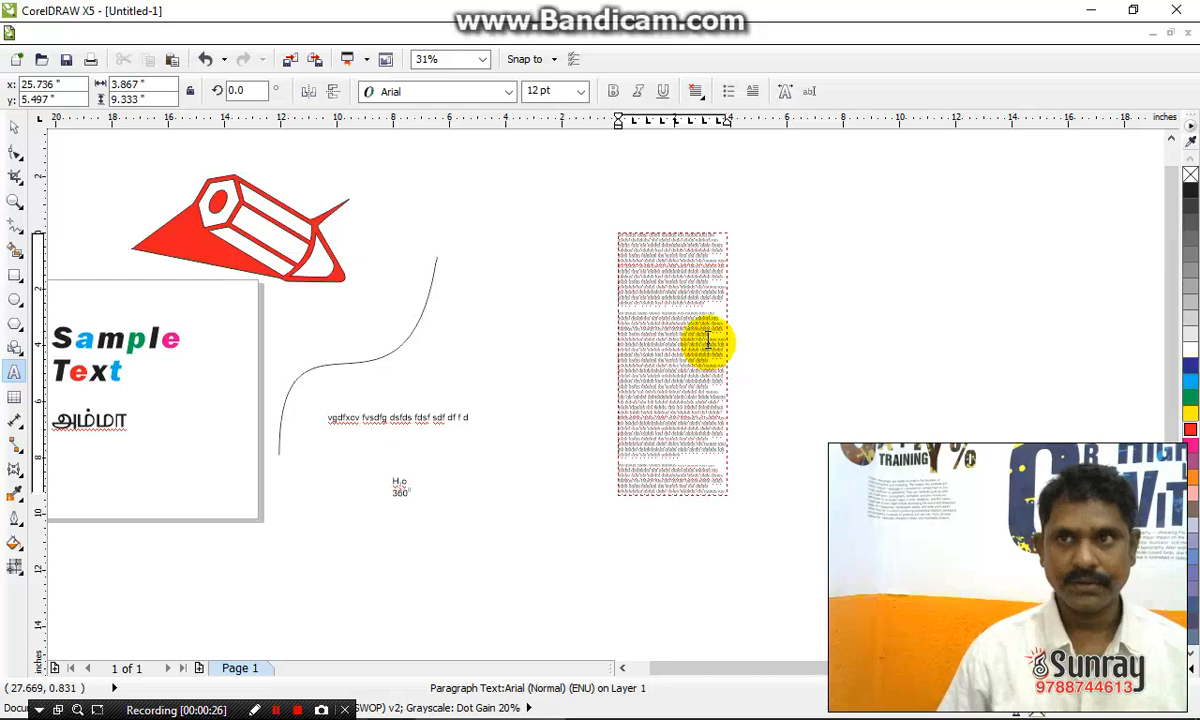
click(14, 127)
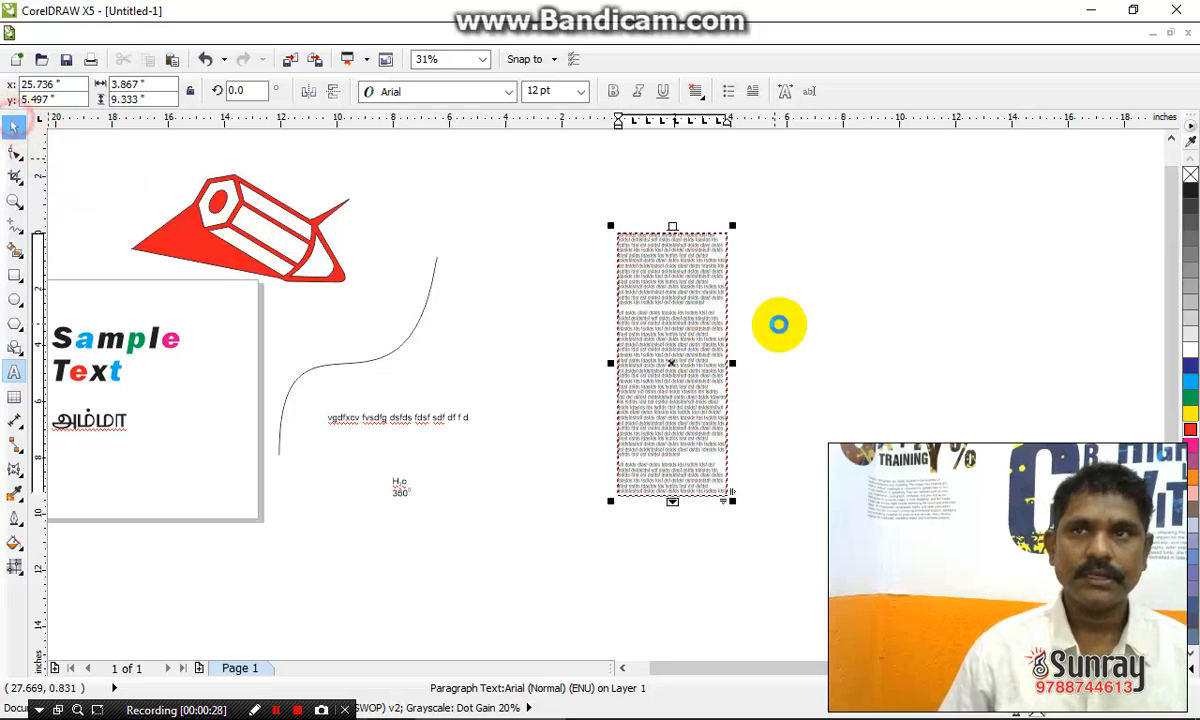
Apply Full Justify alignment to all the text in the paragraph text frame.
scroll(828, 328, up, 1)
scroll(522, 262, down, 1)
scroll(520, 258, up, 1)
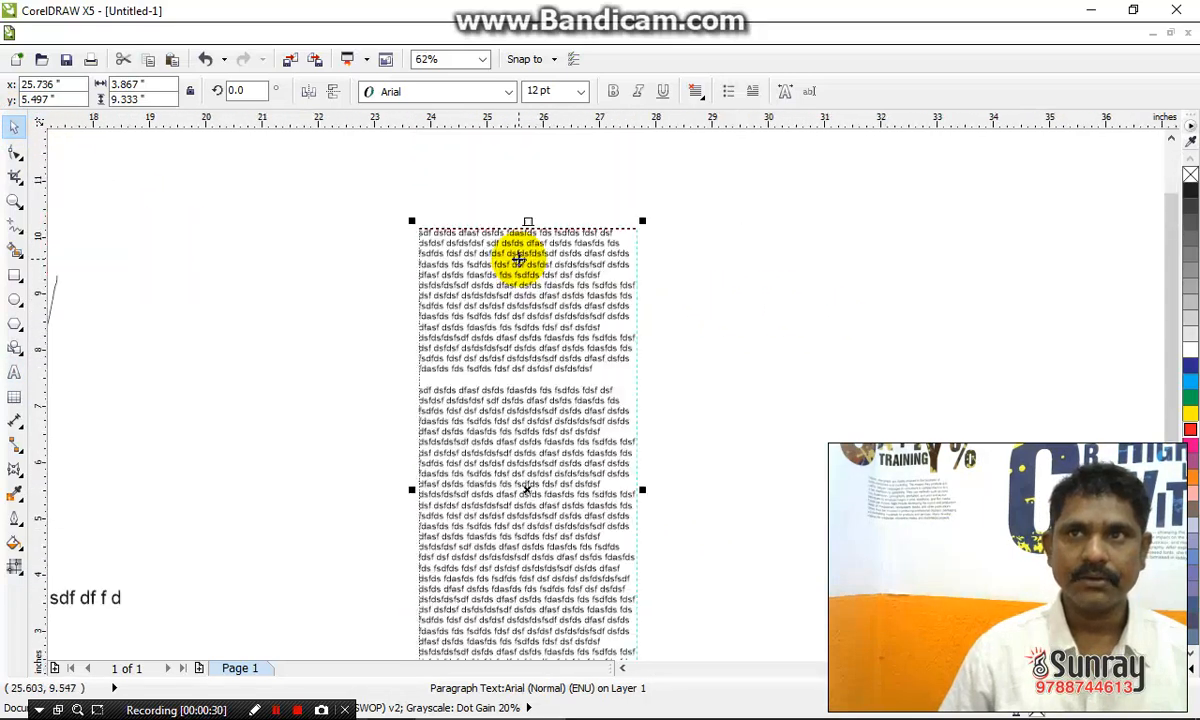
double_click(519, 258)
scroll(526, 284, up, 1)
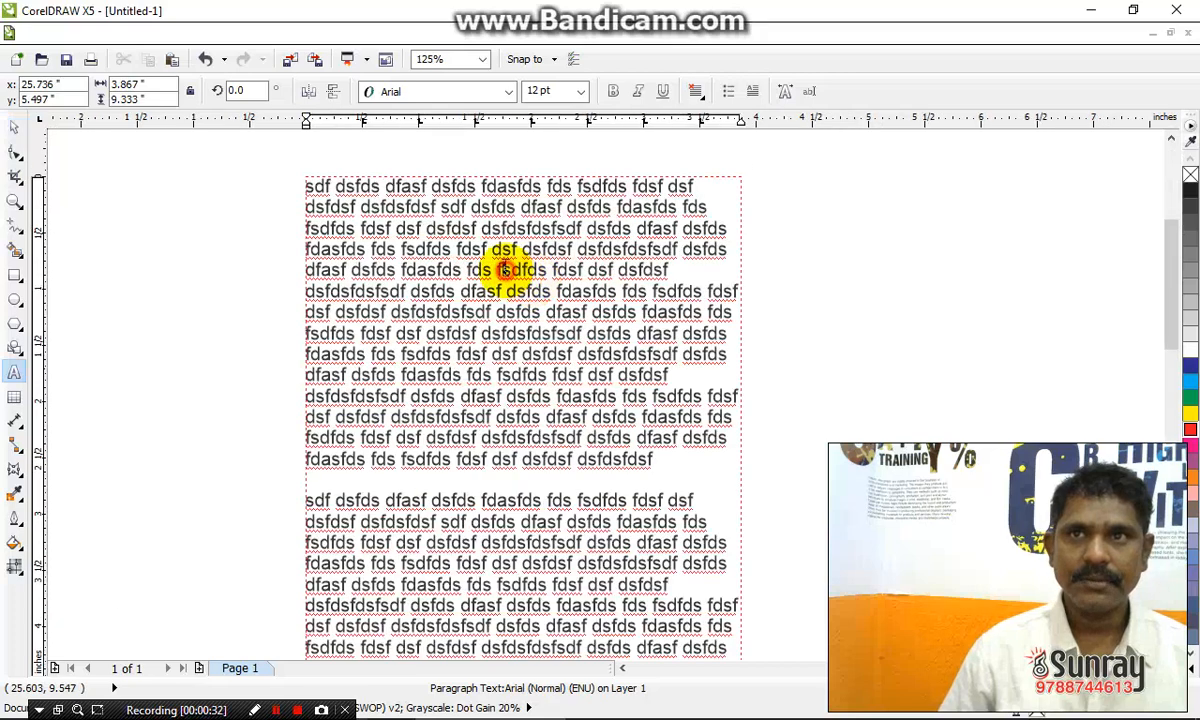
double_click(505, 269)
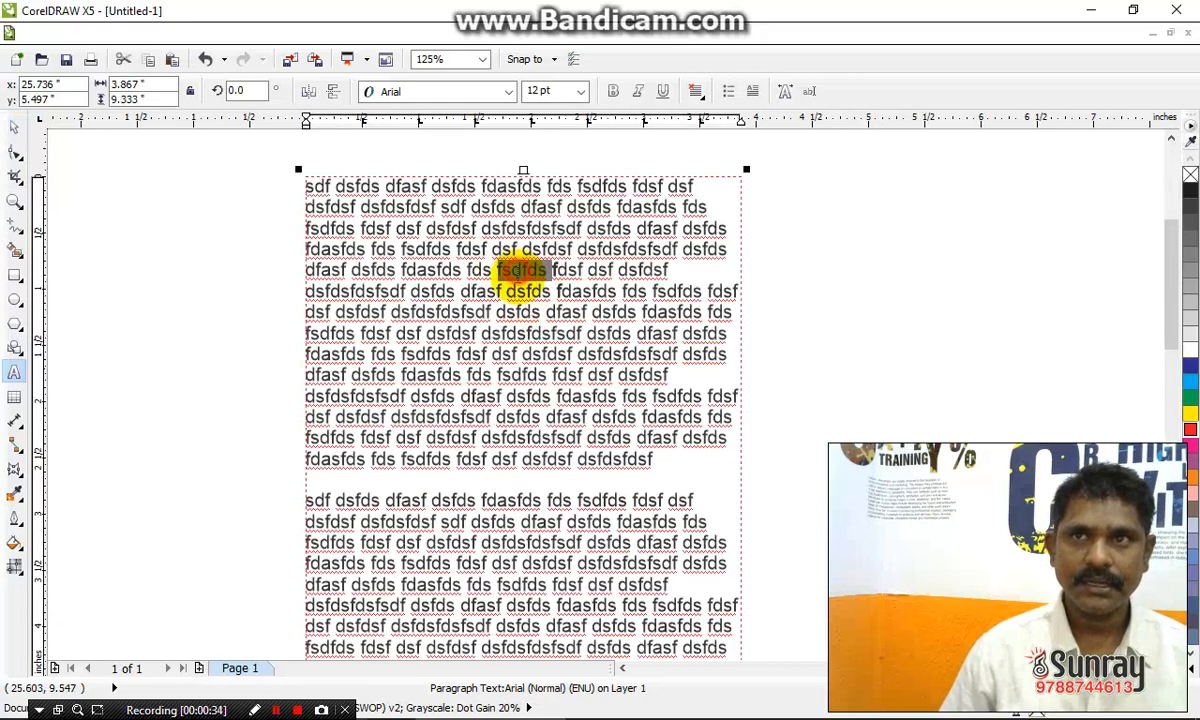
key(ctrl+a)
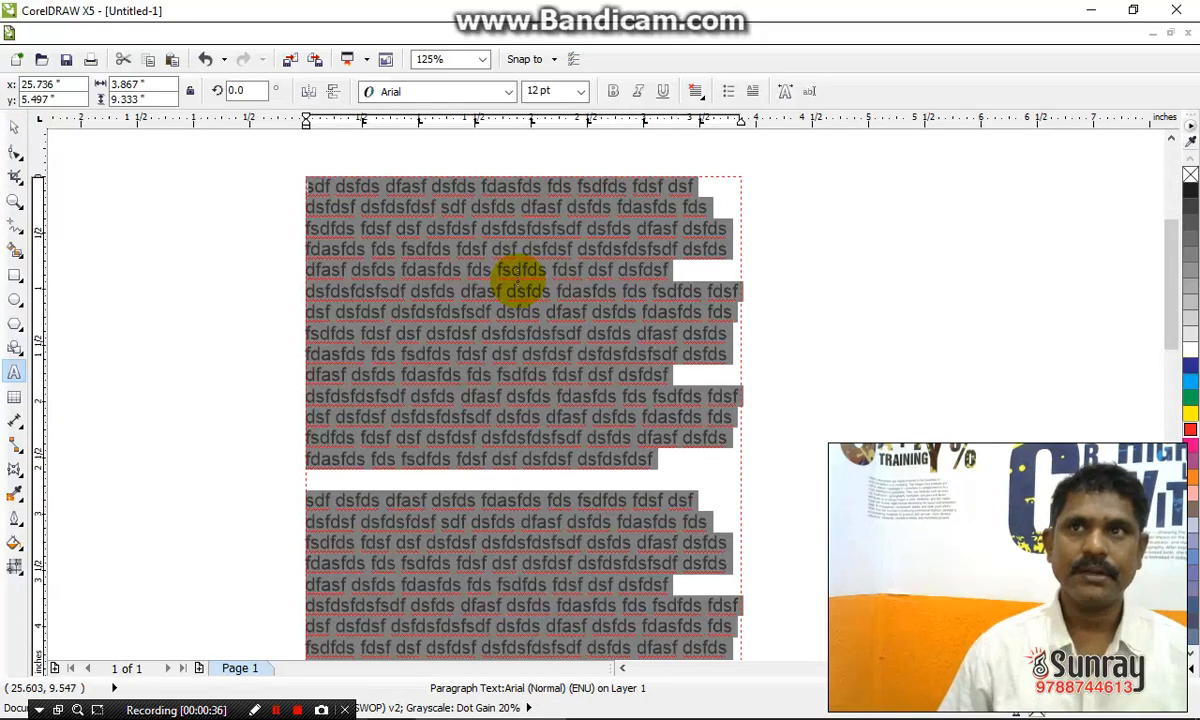
click(697, 92)
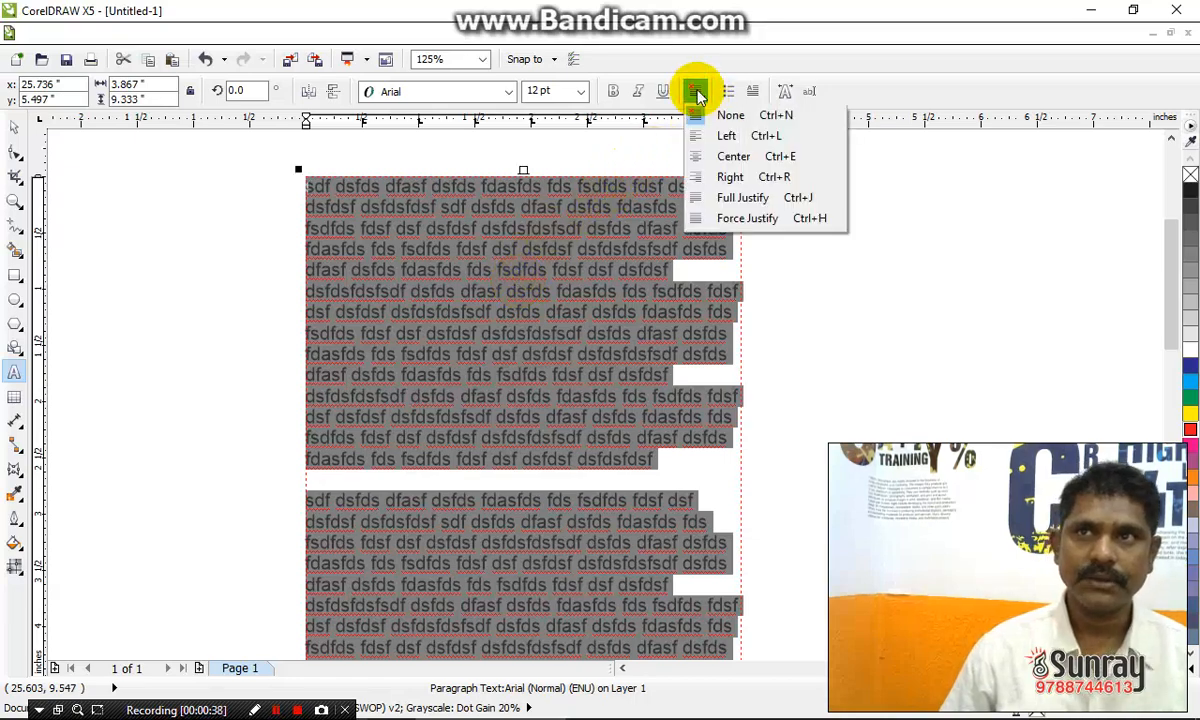
click(733, 203)
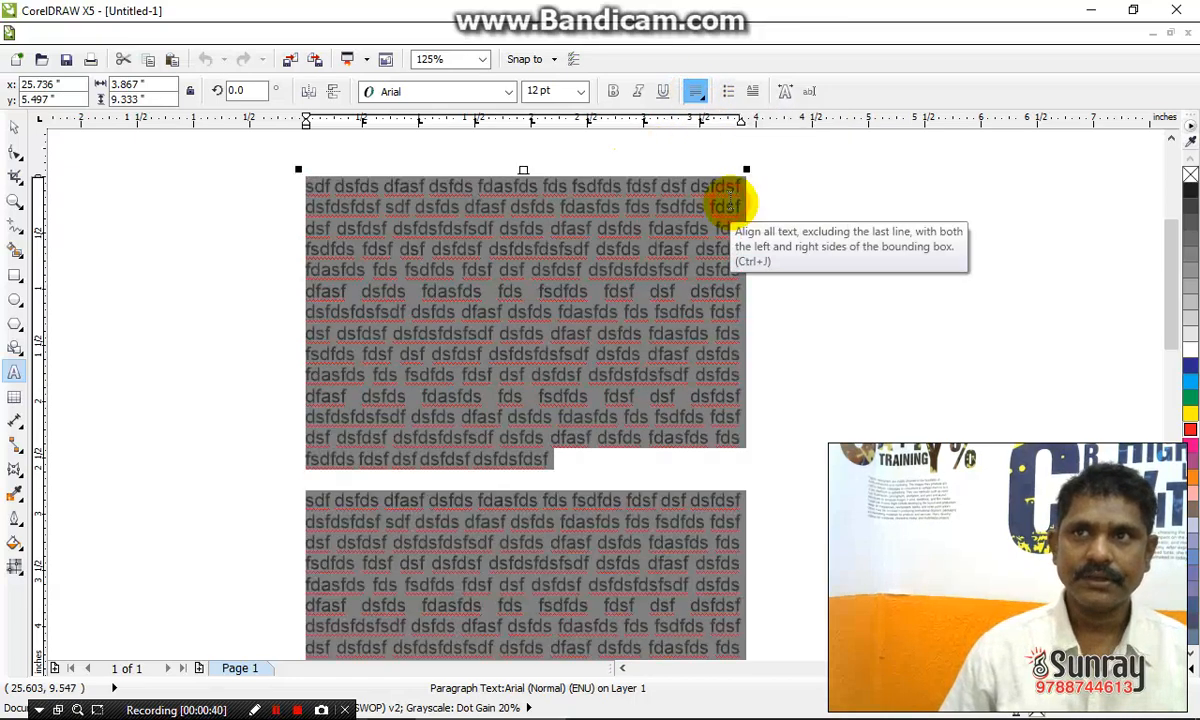
click(700, 90)
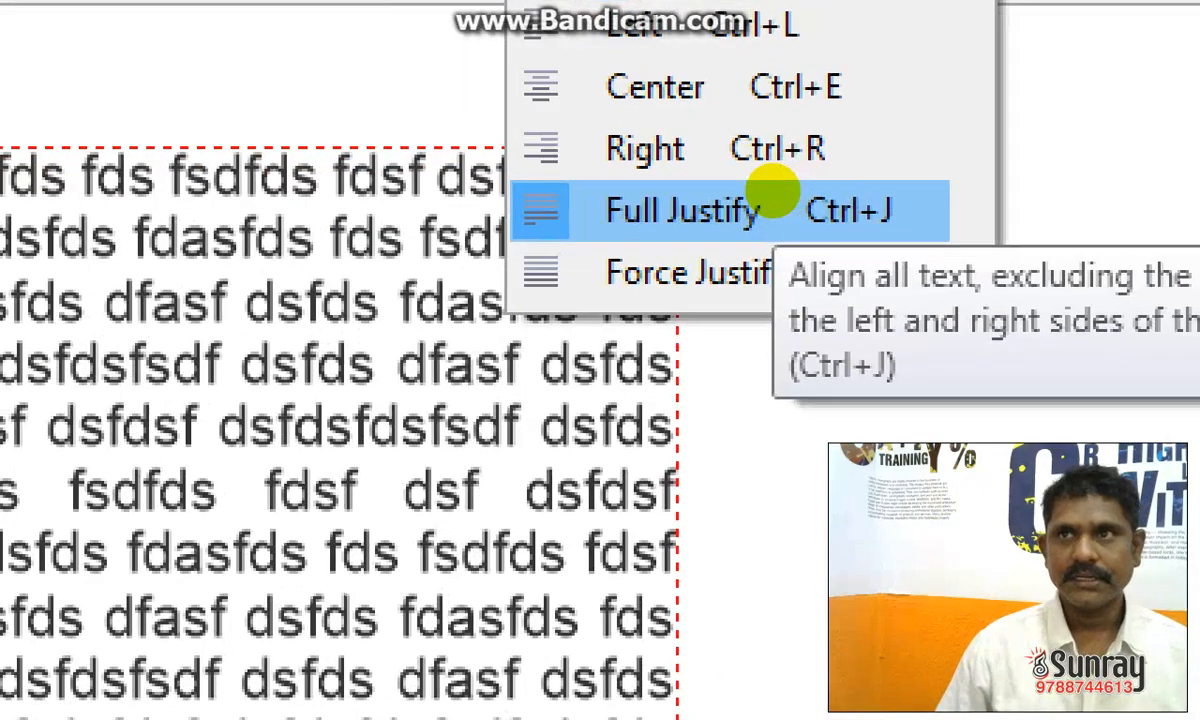
drag(602, 240, 812, 229)
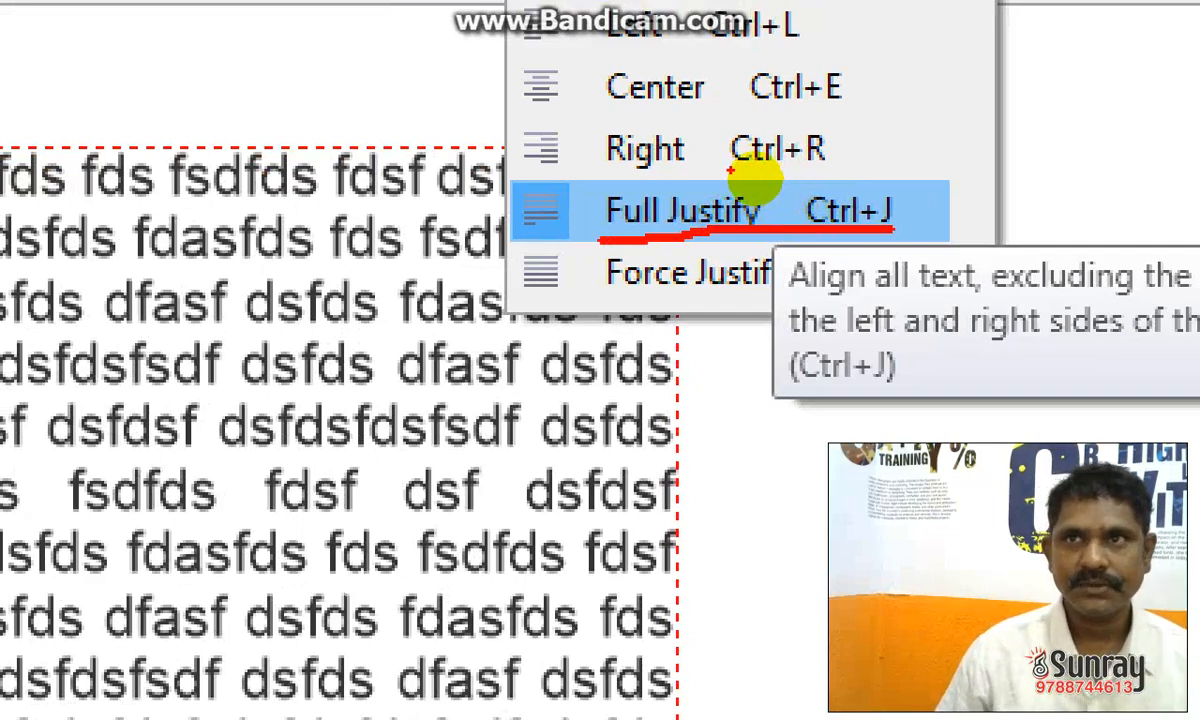
click(680, 210)
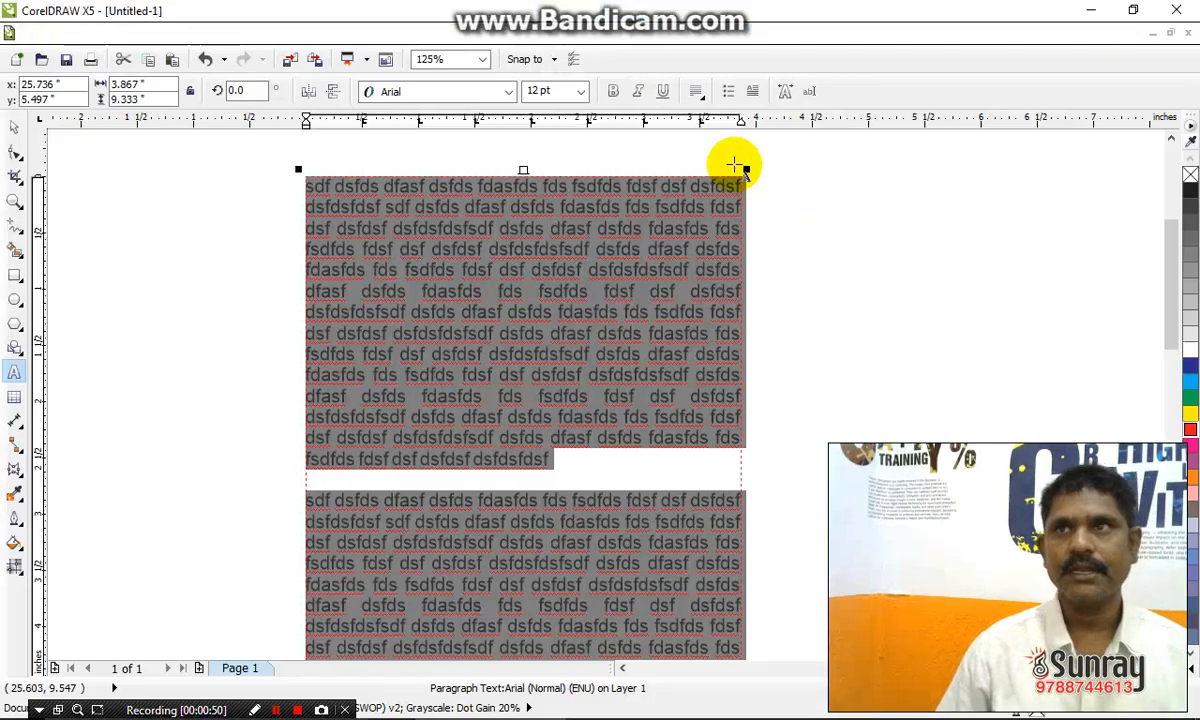
click(14, 128)
Create a page-sized 11 × 8.5 inch rectangle and move it into the empty area beyond the text frame.
scroll(753, 303, down, 4)
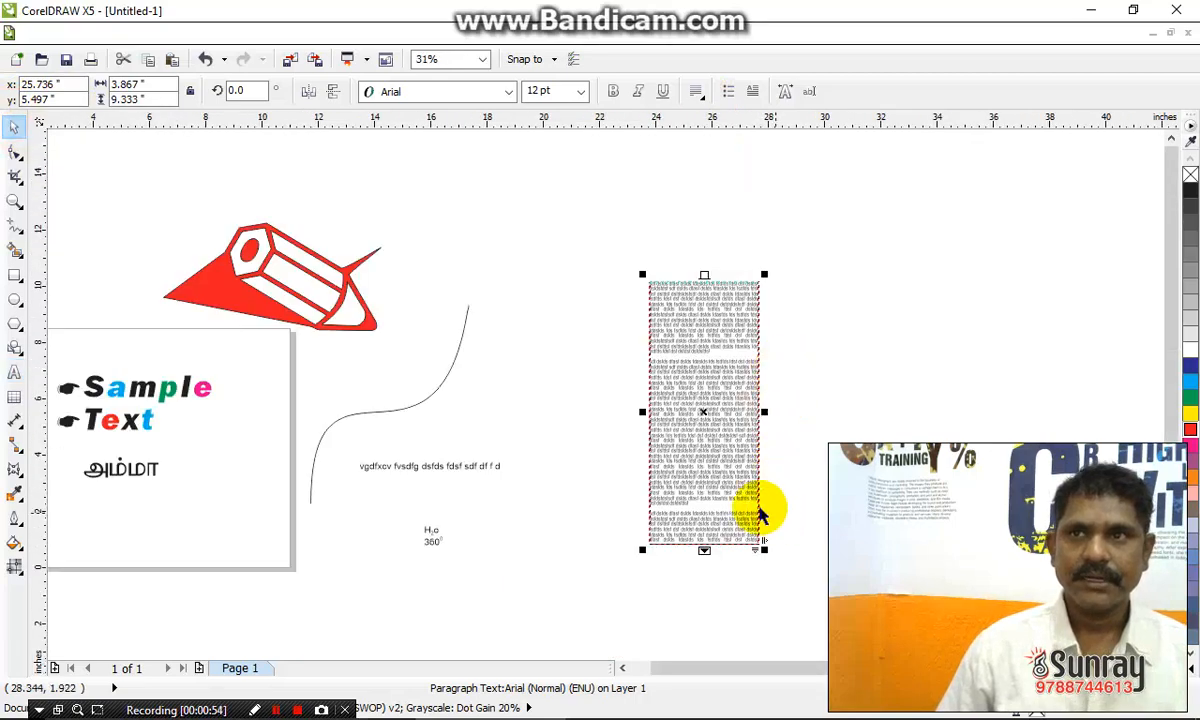
scroll(760, 515, up, 4)
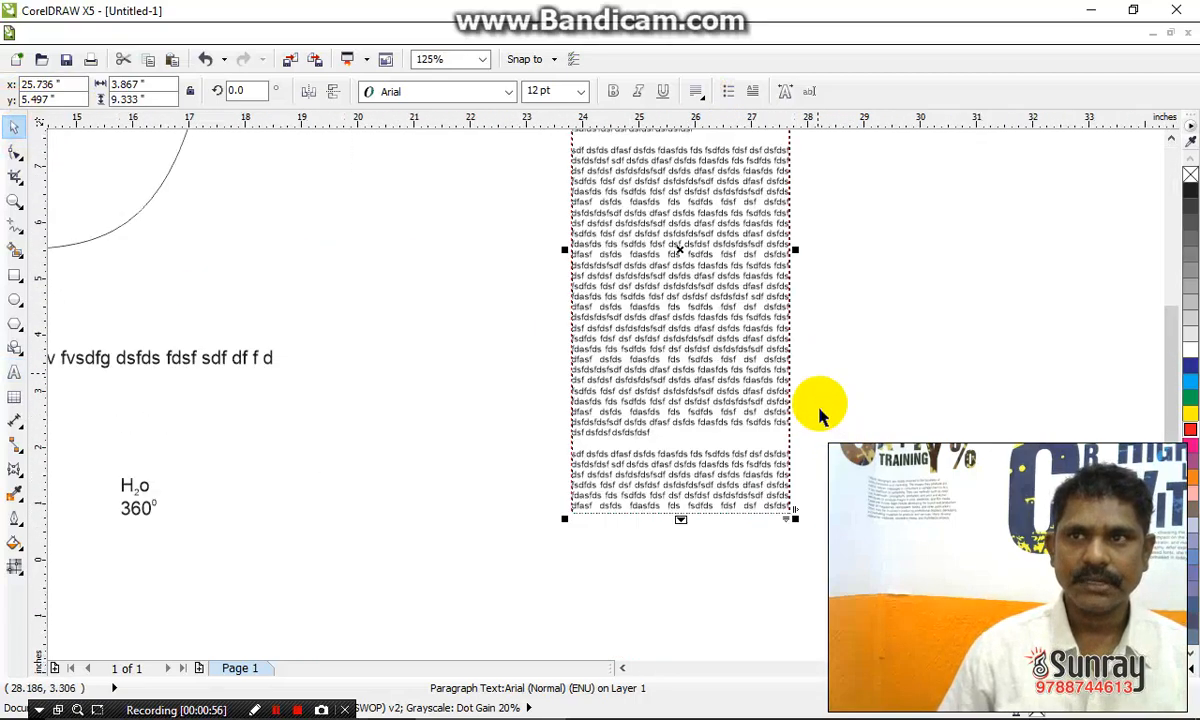
click(14, 275)
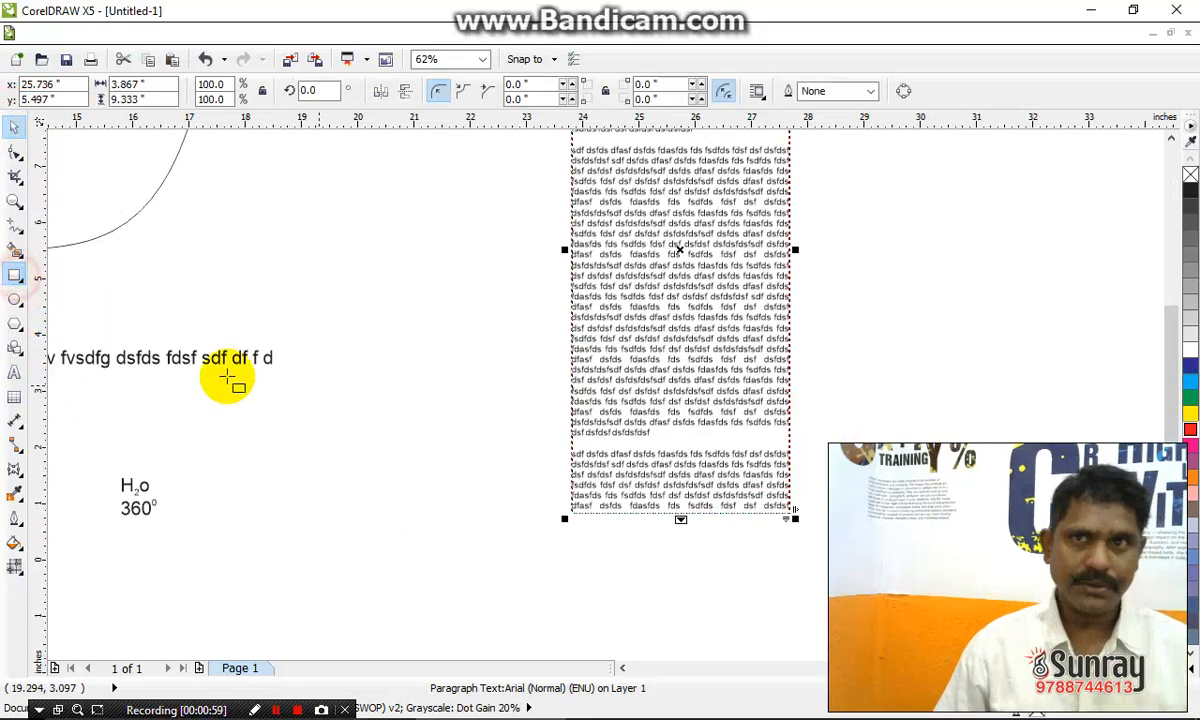
scroll(229, 378, down, 2)
scroll(729, 362, down, 1)
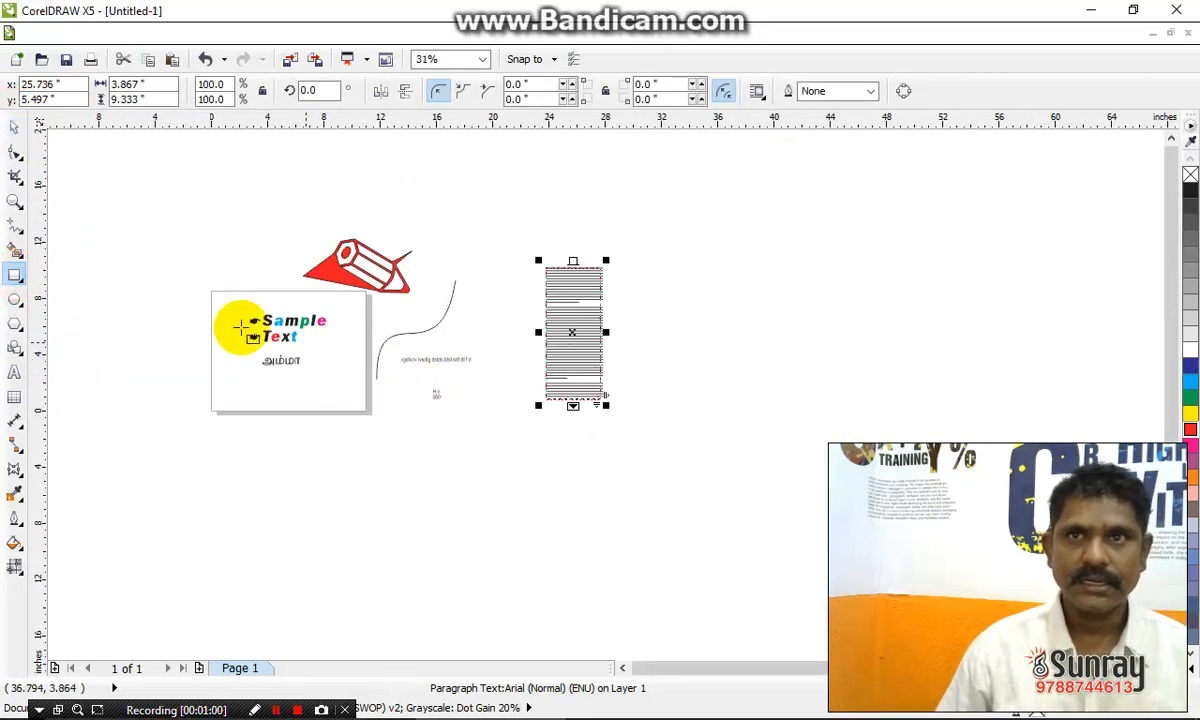
key(space)
double_click(16, 278)
key(space)
drag(332, 391, 814, 400)
Rotate the page-sized rectangle 90 degrees and move it closer to the text frame.
scroll(833, 352, up, 1)
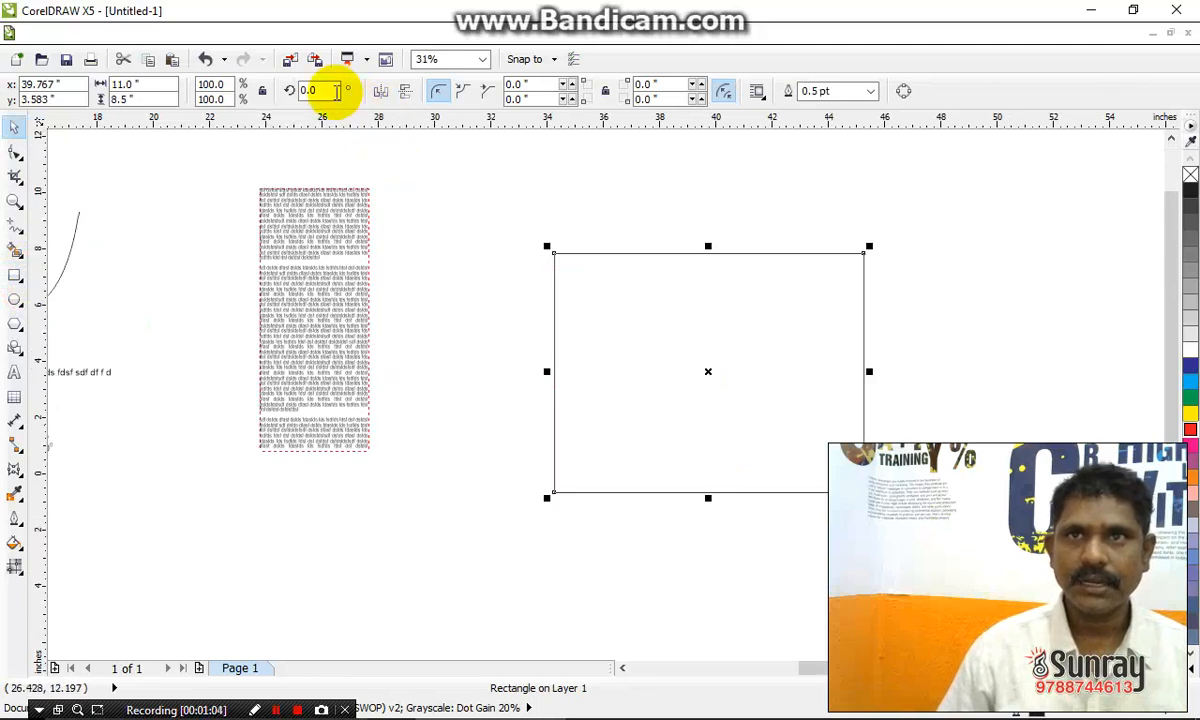
text(0)
key(Return)
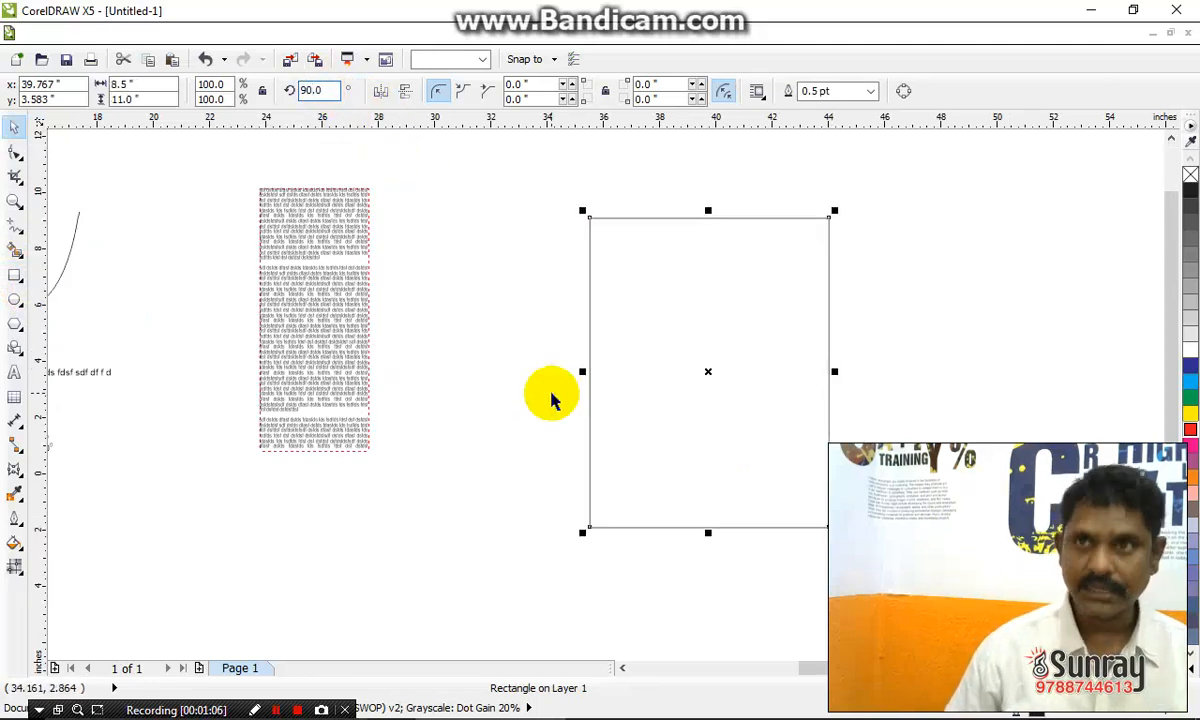
click(552, 391)
drag(697, 396, 506, 370)
Move the text frame onto the upright rectangle and narrow it to about 3.03 inches wide.
drag(311, 310, 467, 402)
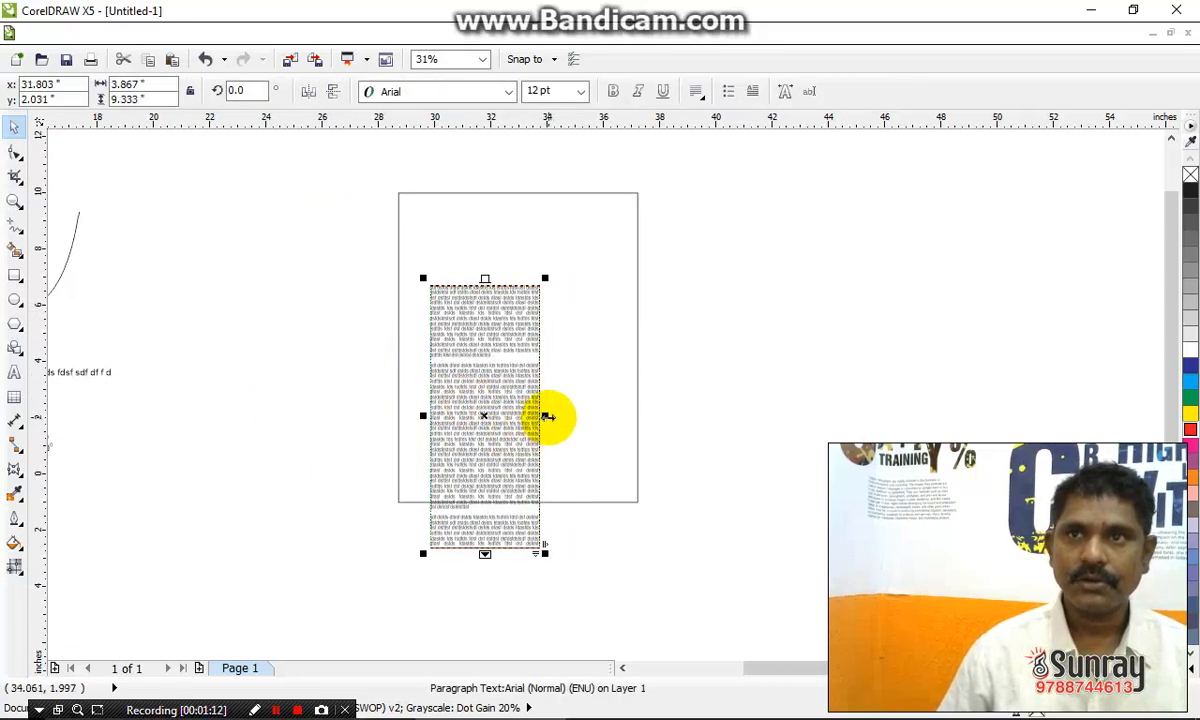
drag(545, 415, 522, 415)
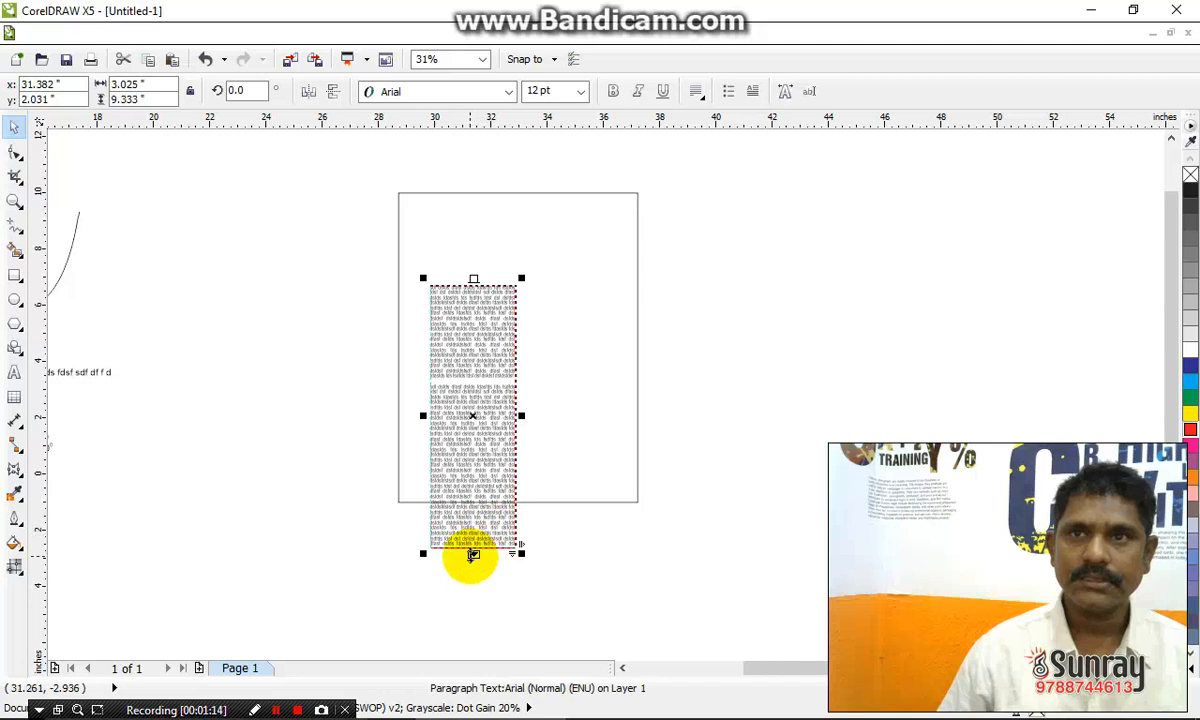
Add a full-width banner rectangle across the upper part of the upright rectangle and fill it red.
drag(482, 460, 532, 294)
click(529, 277)
click(1190, 430)
click(970, 300)
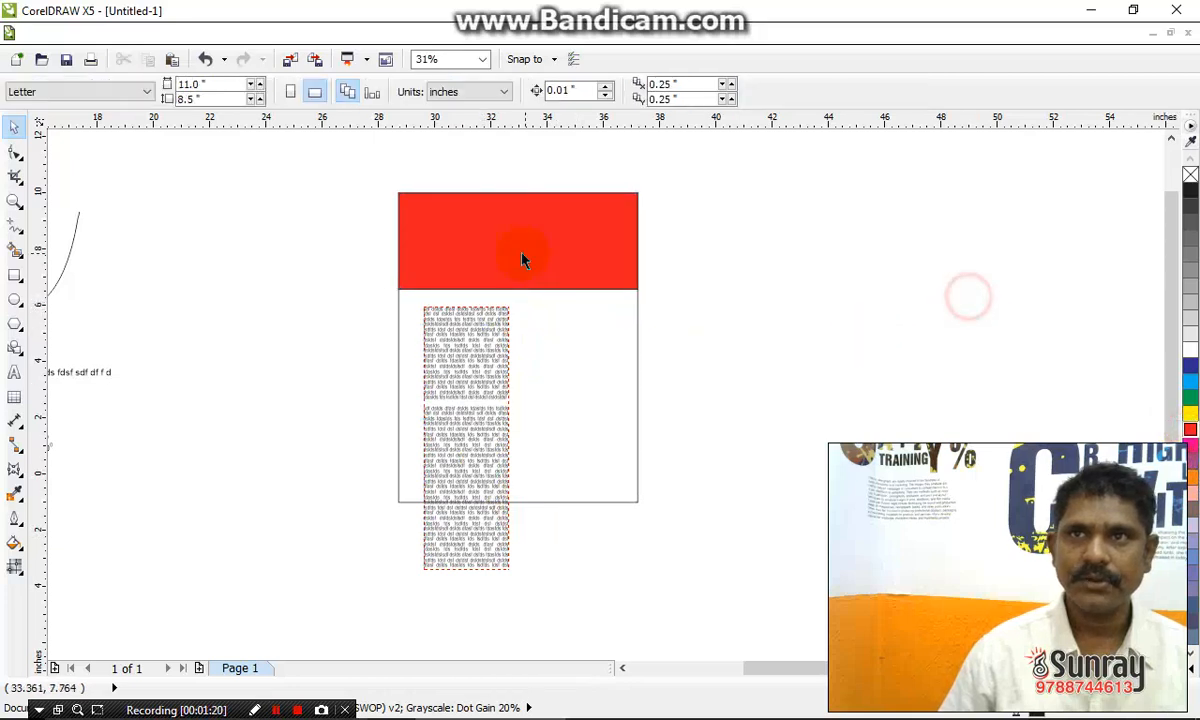
Position the text frame below the red banner and shorten it to about 6.1 inches so it fits the page rectangle.
click(600, 205)
drag(487, 373, 482, 378)
drag(462, 588, 469, 496)
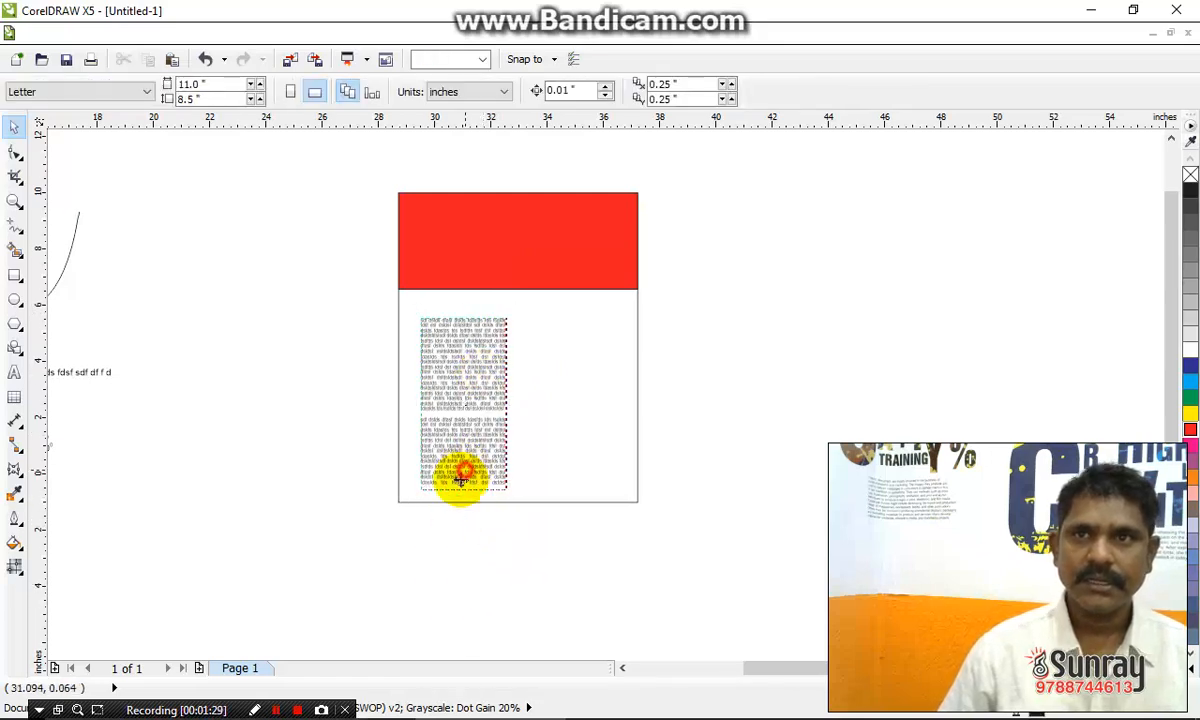
Flow the overflow text into a new linked frame about 2.73 × 6.97 inches beside the page rectangle.
scroll(455, 490, up, 3)
click(488, 481)
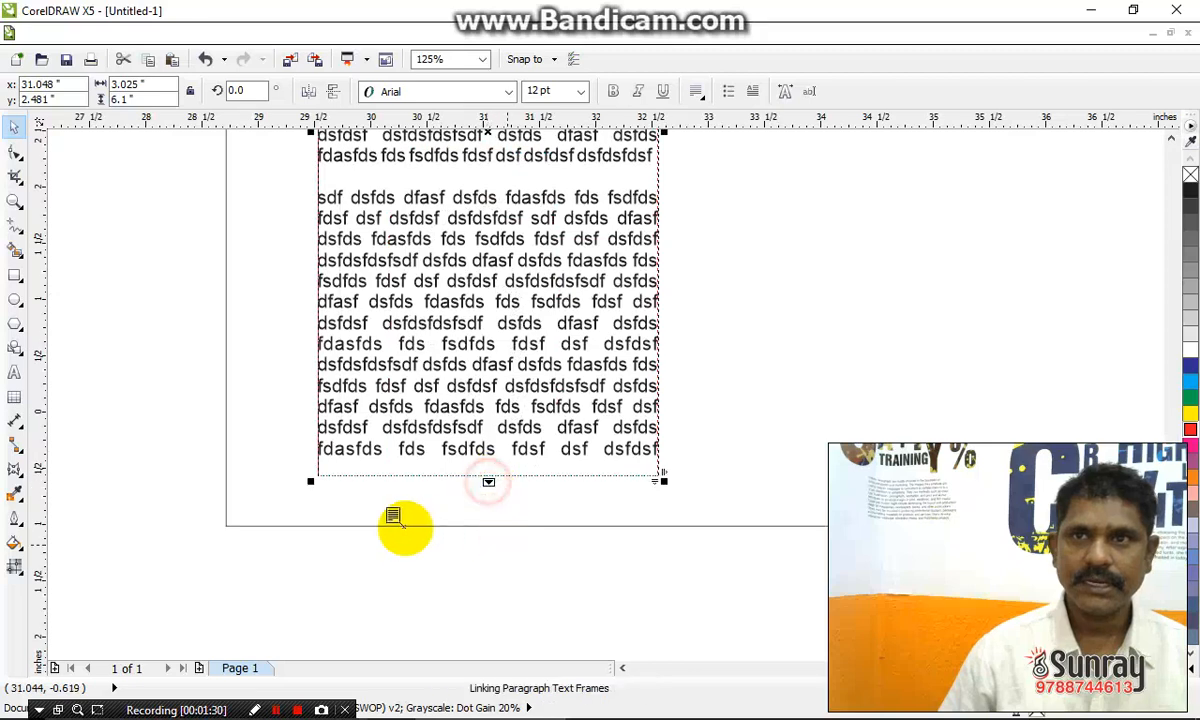
scroll(402, 522, down, 3)
drag(670, 356, 750, 549)
click(729, 423)
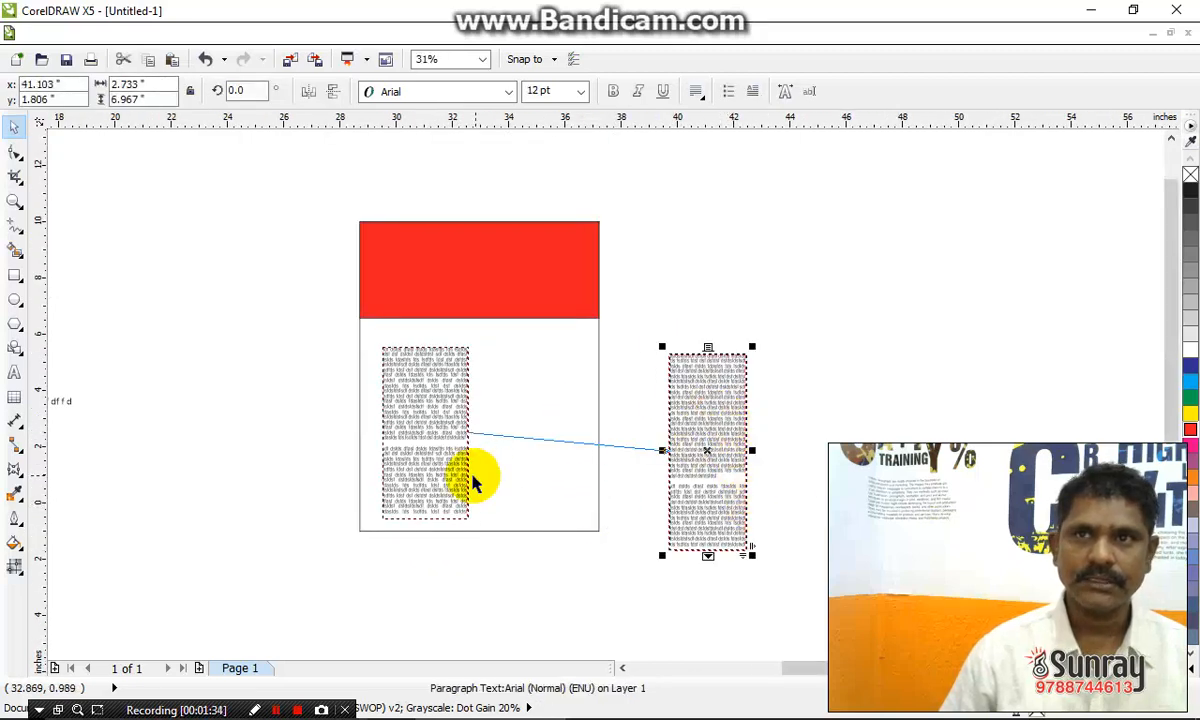
Undo the link to the second text frame and inspect the overflow handle at the first frame's lower edge.
click(420, 522)
scroll(425, 530, up, 4)
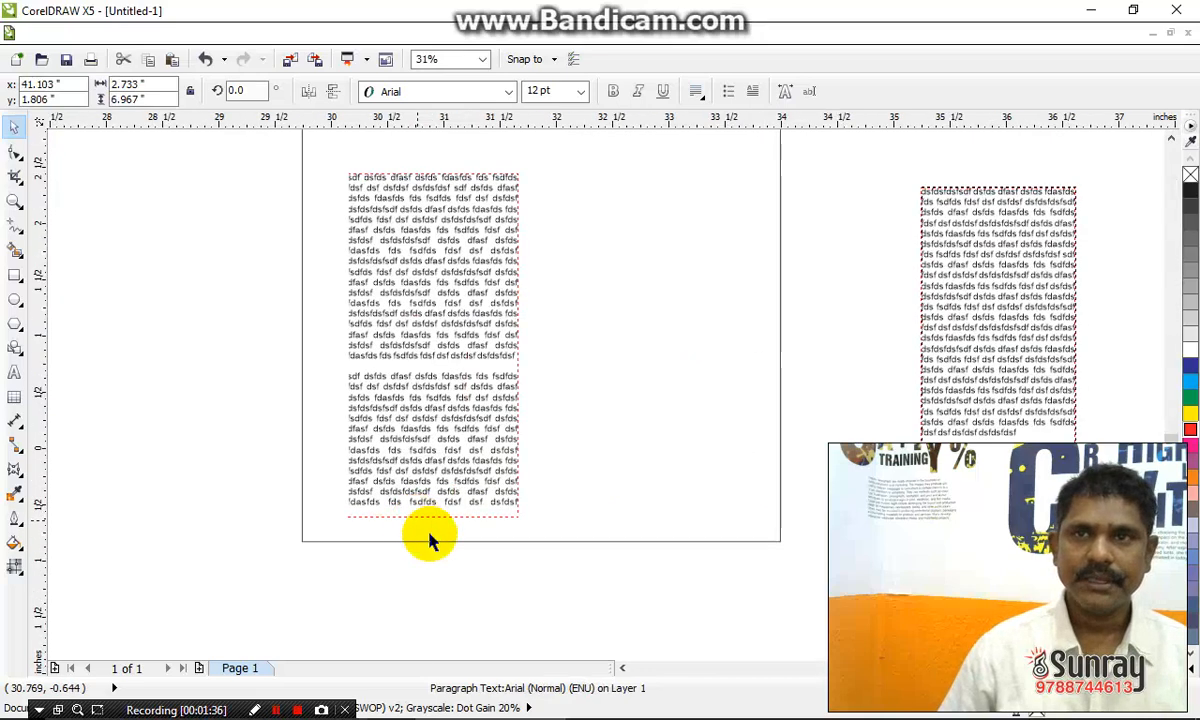
scroll(450, 518, up, 4)
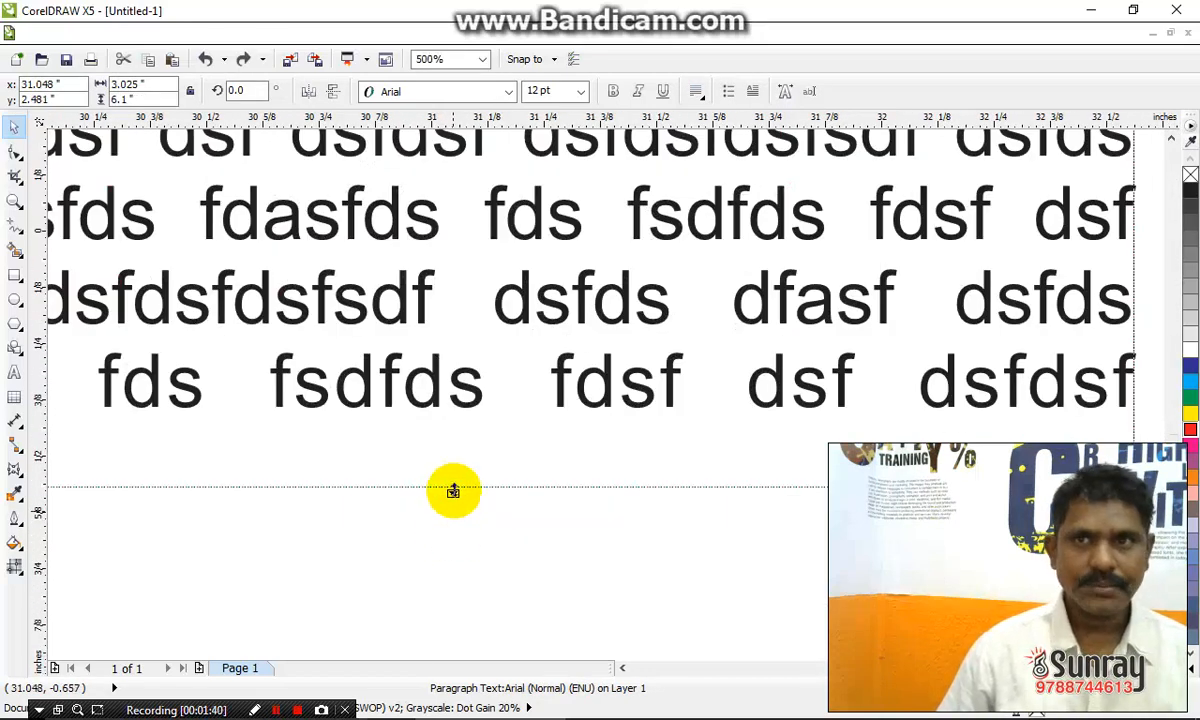
scroll(463, 517, down, 4)
click(558, 648)
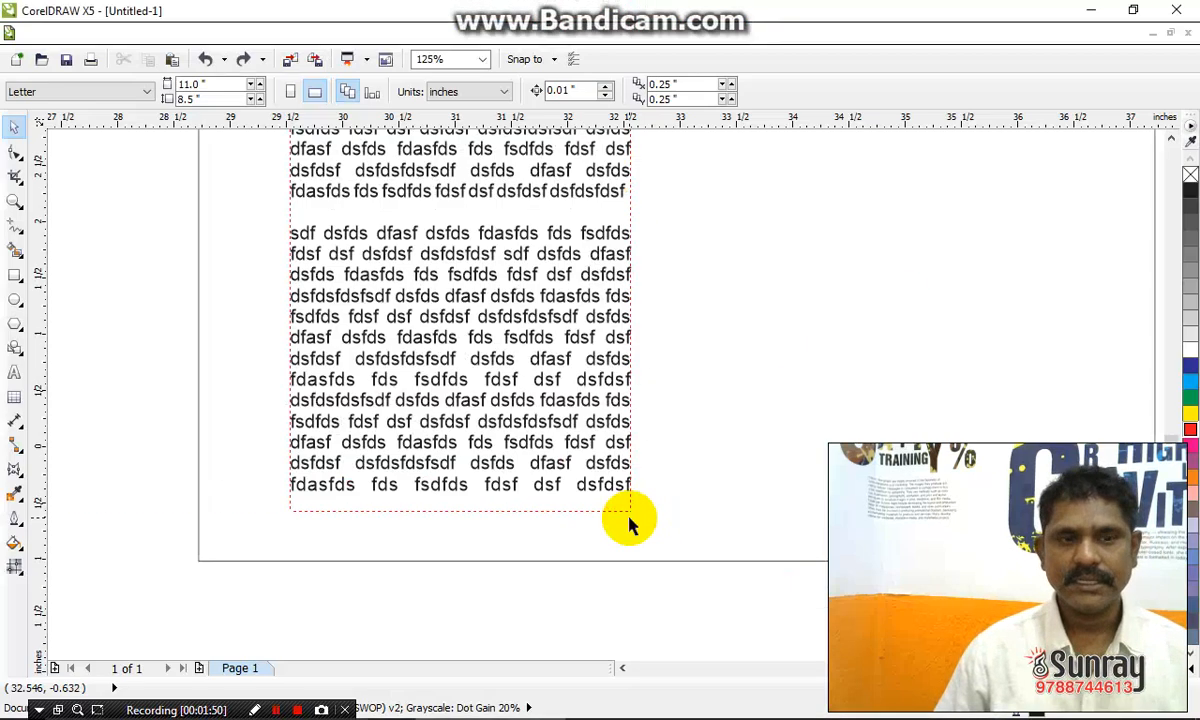
Lengthen the text frame past the page rectangle, then shorten it to about 6.04 inches to fit inside.
click(528, 497)
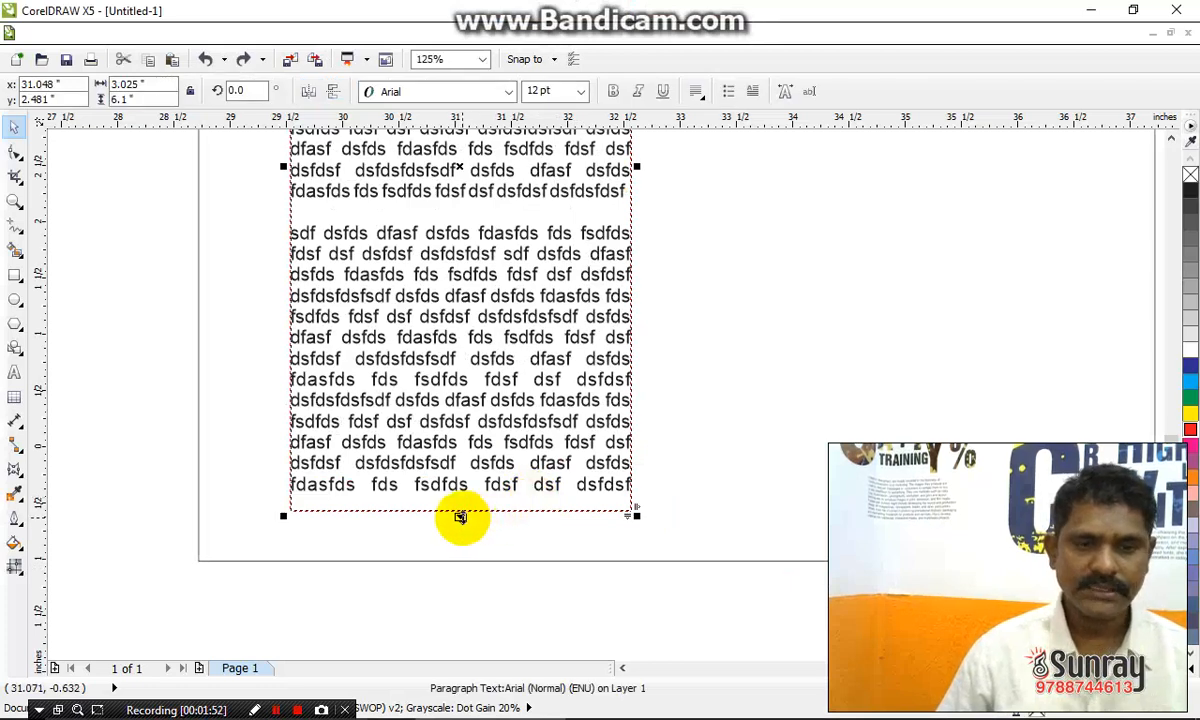
scroll(460, 517, down, 4)
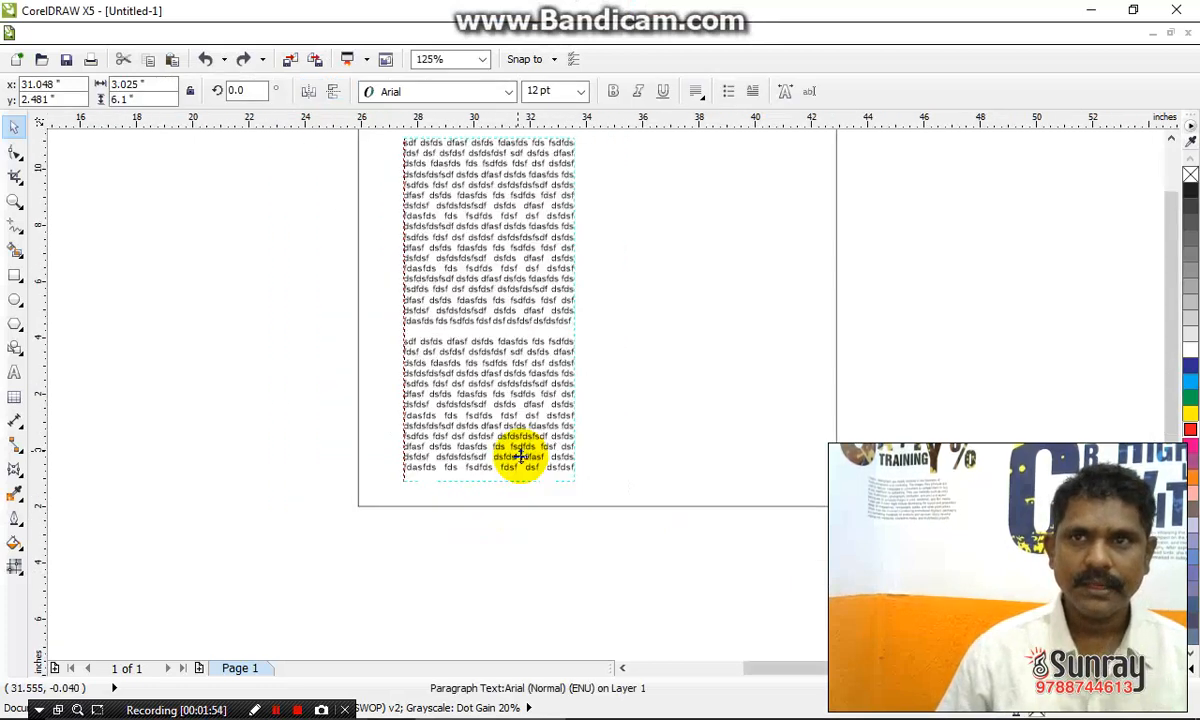
drag(505, 473, 515, 606)
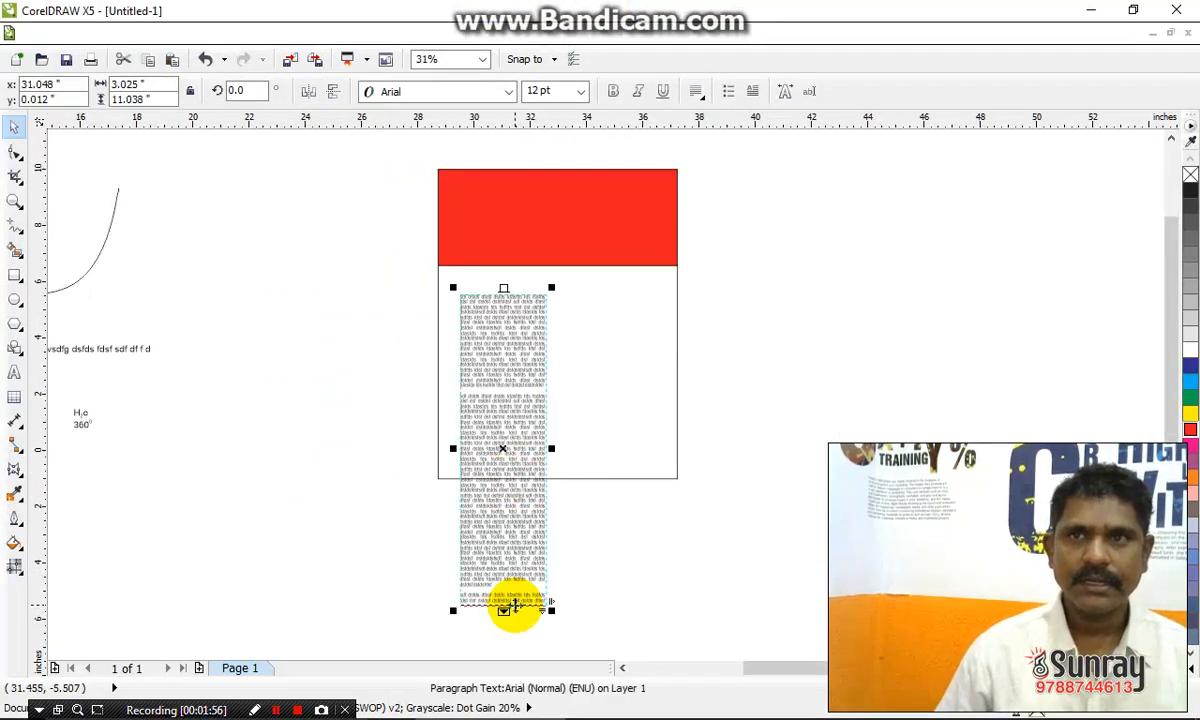
scroll(624, 496, down, 2)
drag(563, 551, 577, 486)
scroll(576, 486, up, 4)
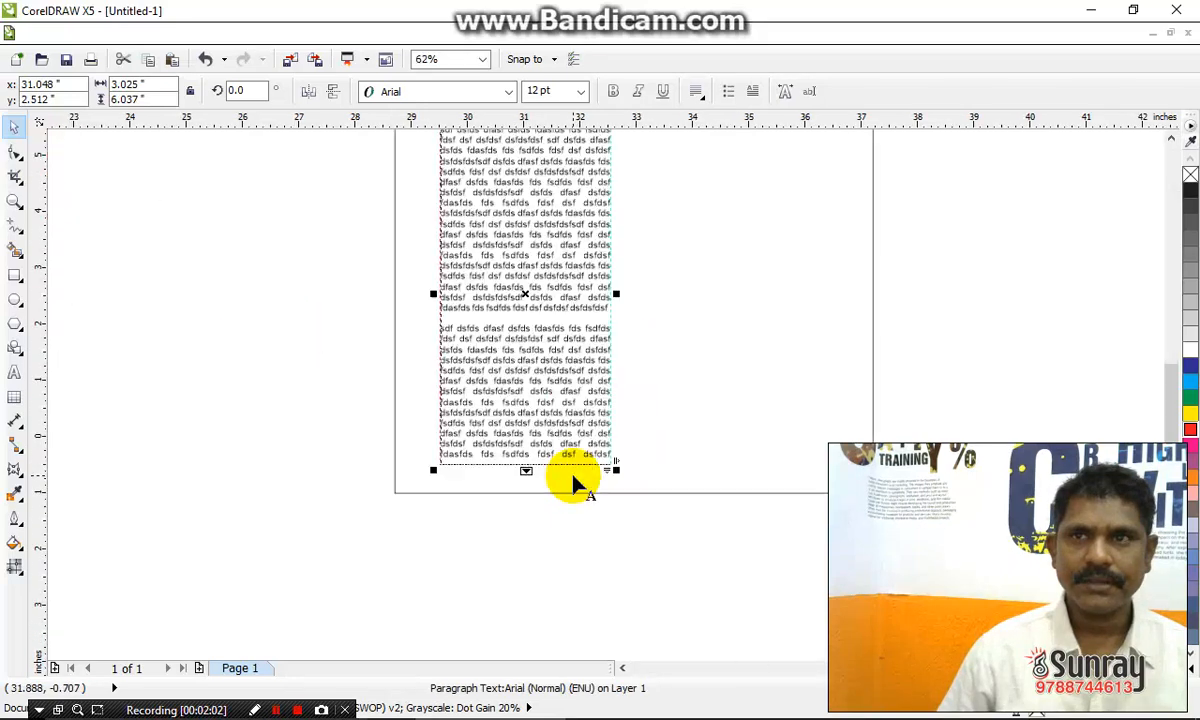
Flow the overflow text into a new linked frame drawn outside the page rectangle.
click(527, 468)
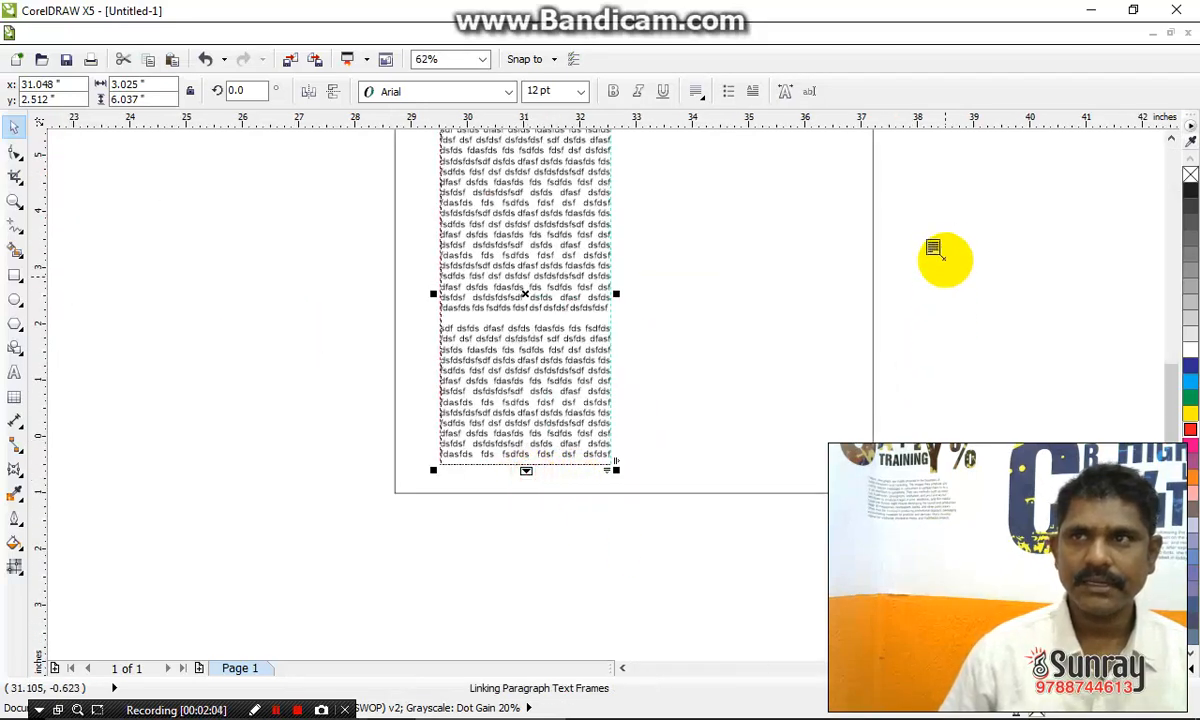
drag(943, 254, 1065, 494)
scroll(785, 523, down, 1)
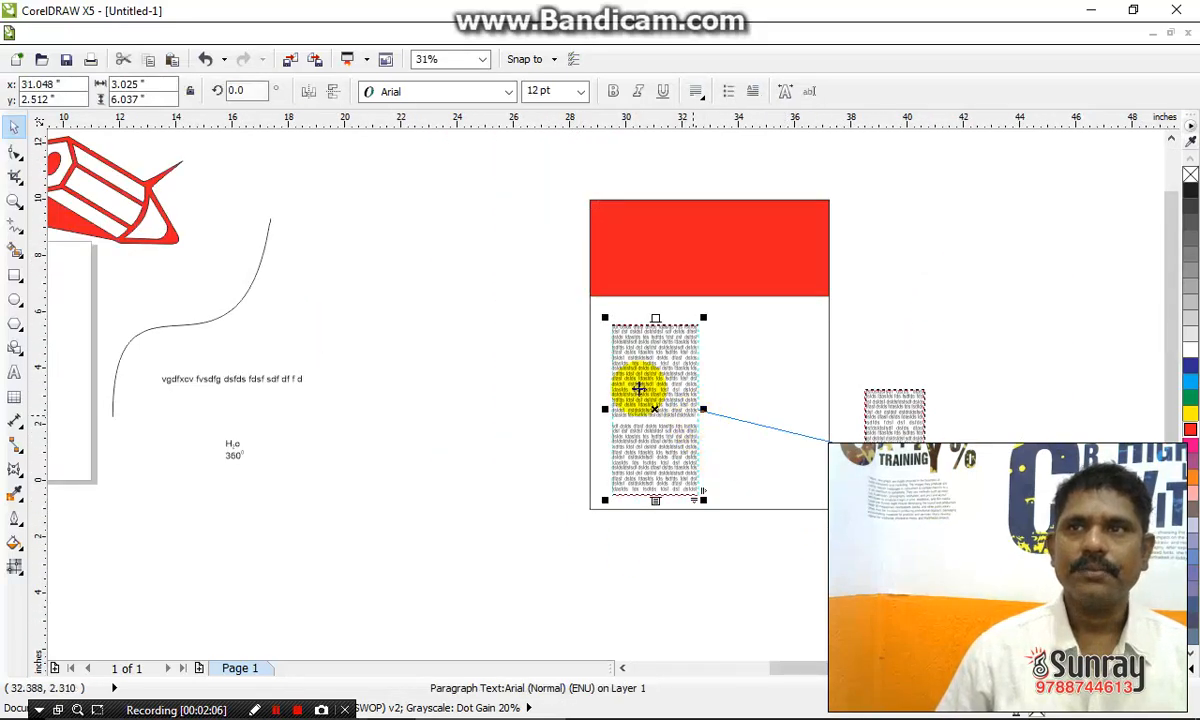
Set the width of both linked text frames to 3 inches.
click(641, 389)
click(153, 86)
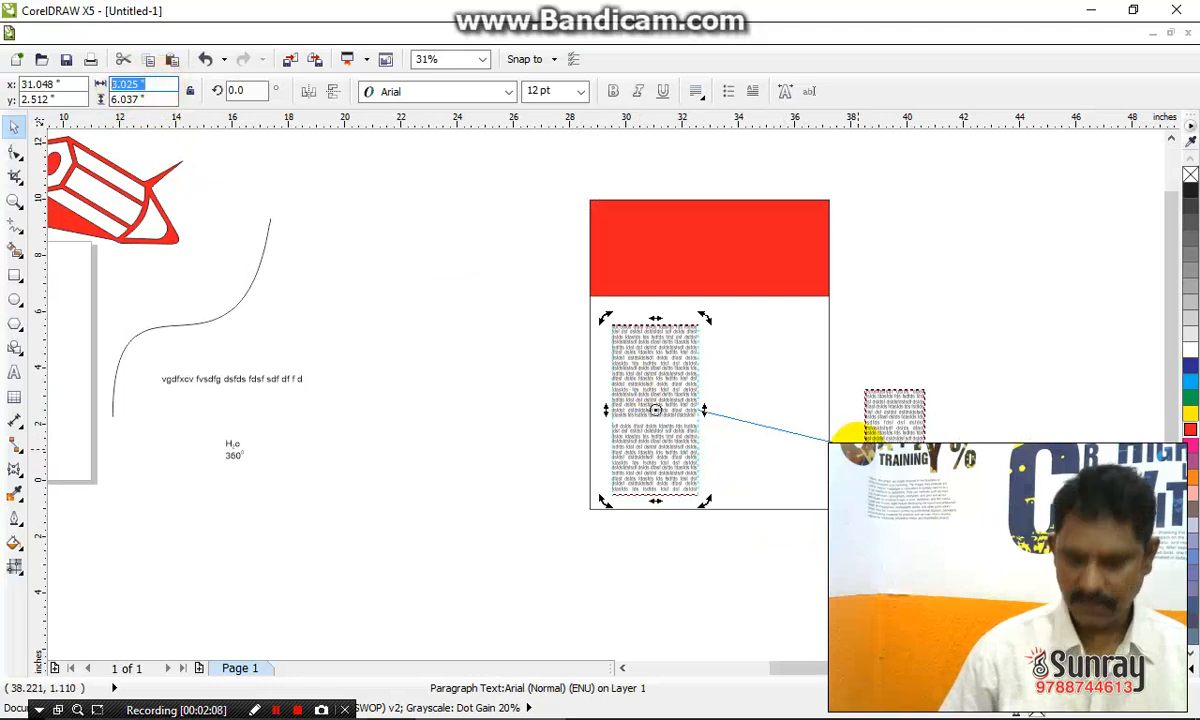
key(Return)
click(884, 413)
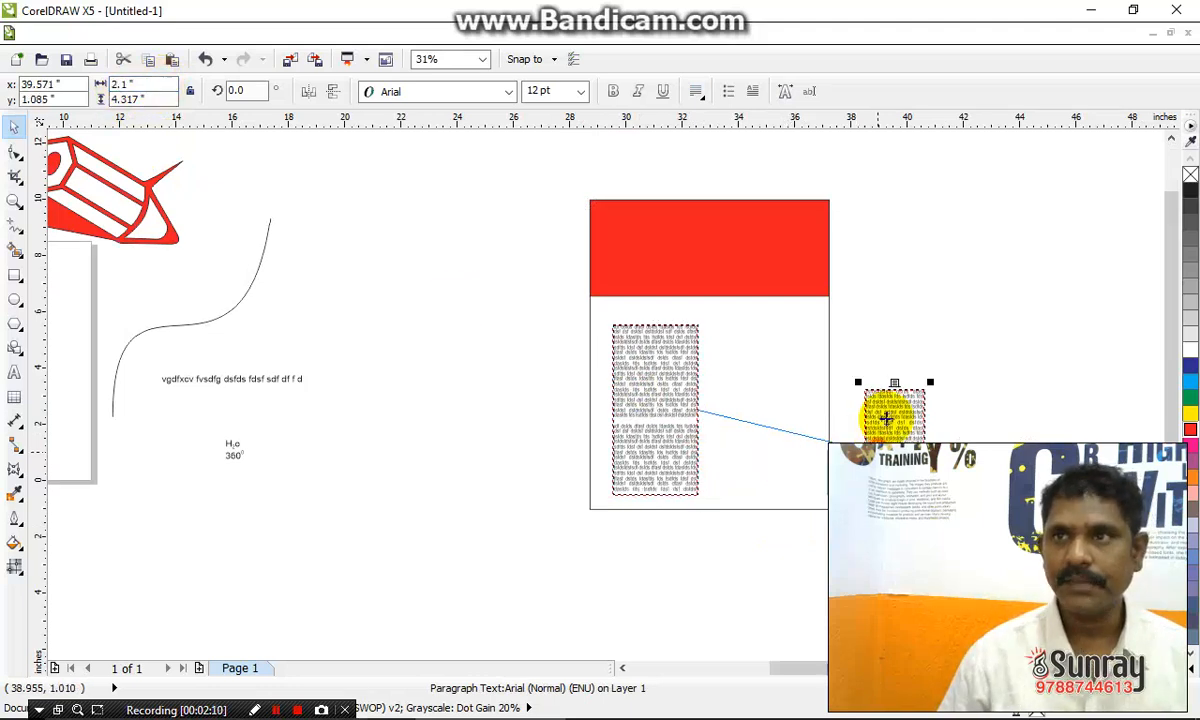
click(150, 86)
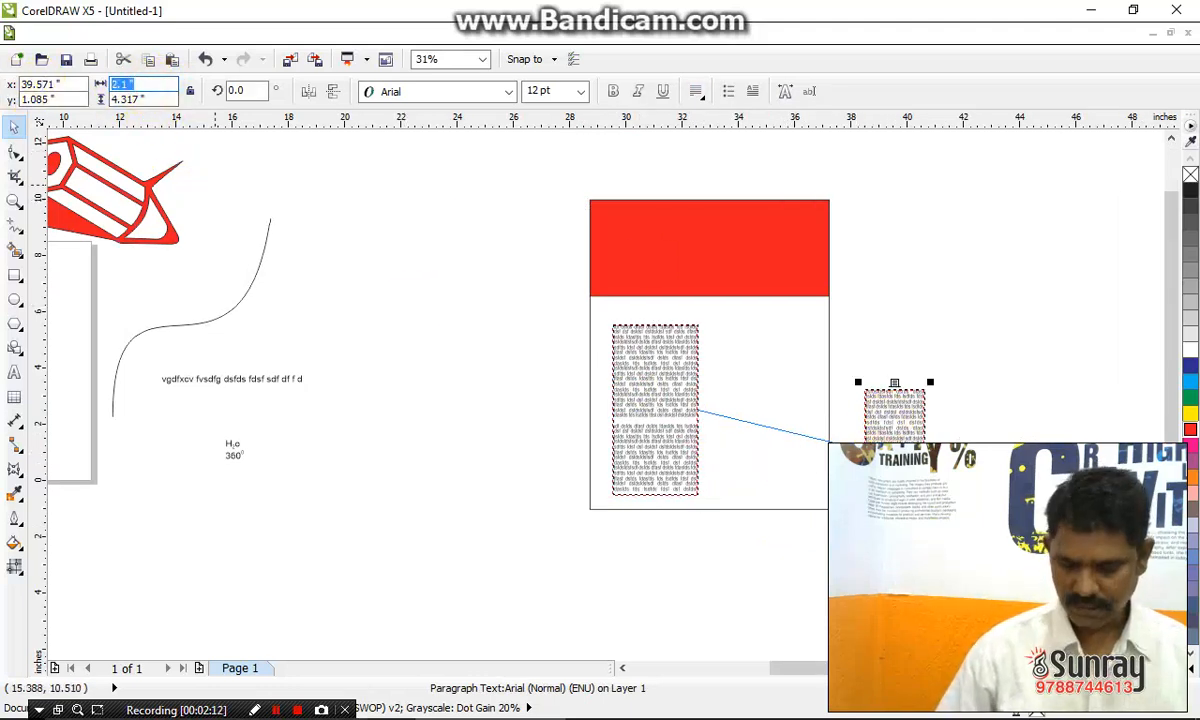
text(3)
key(Return)
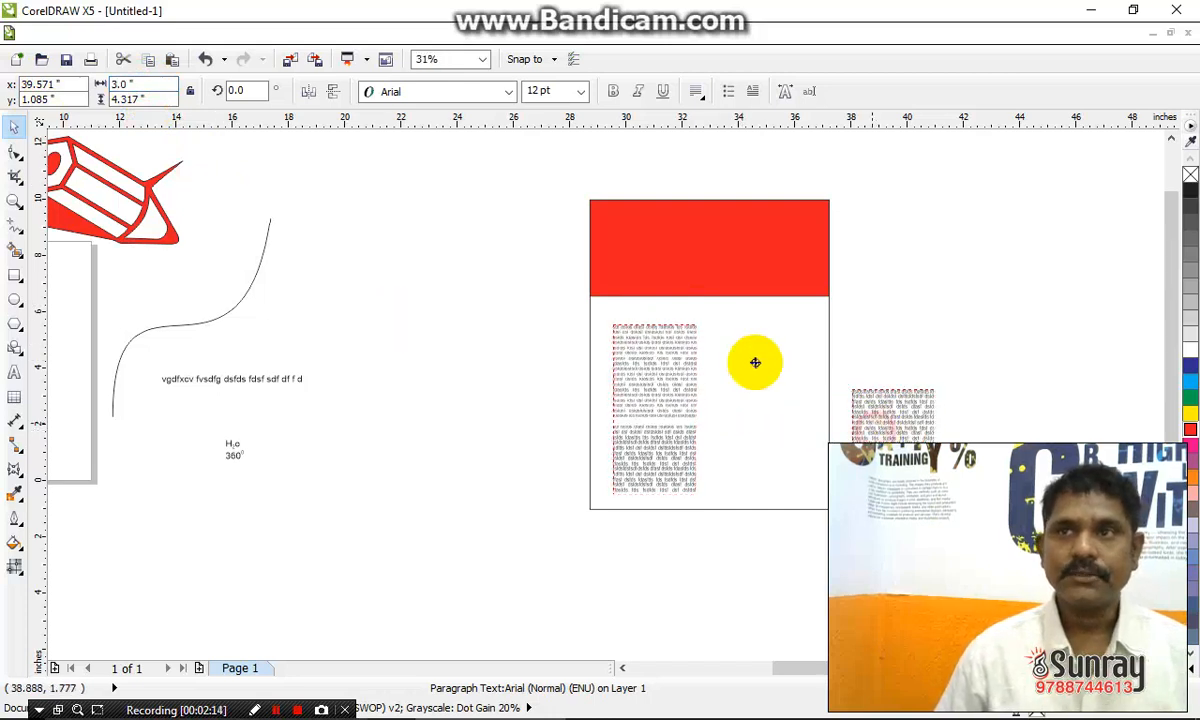
Move the second text frame into the page rectangle beside the first frame and align their top edges.
drag(876, 430, 750, 361)
click(666, 378)
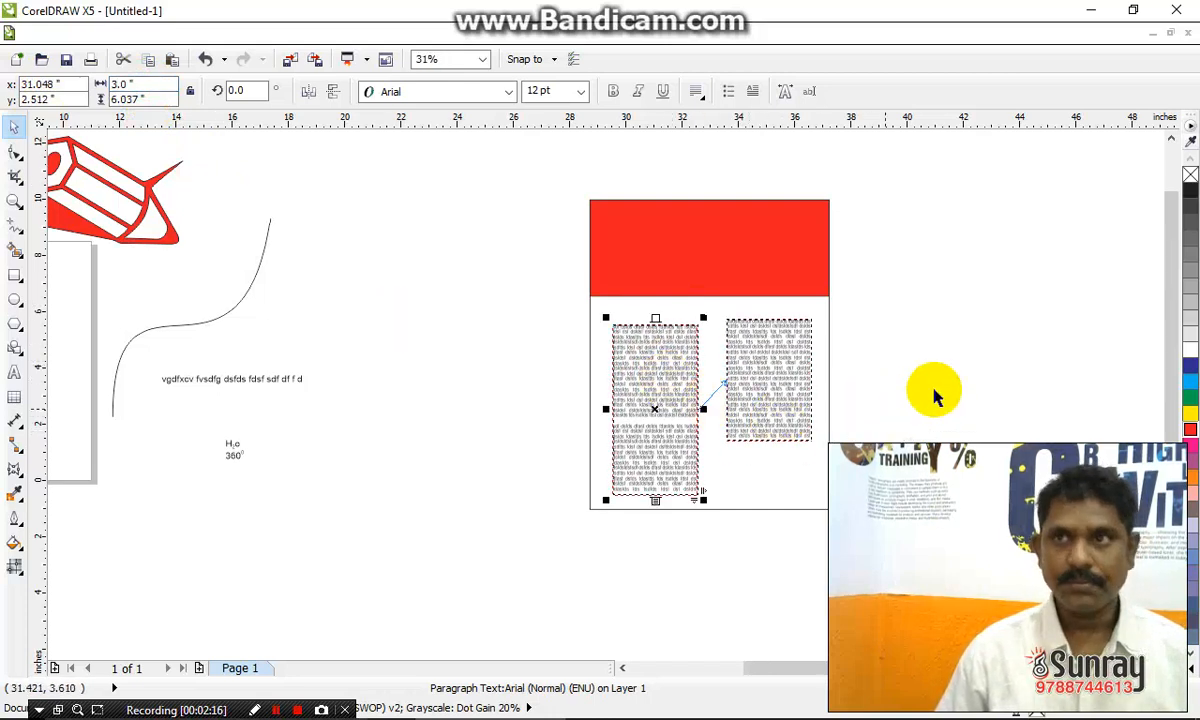
shift+click(771, 367)
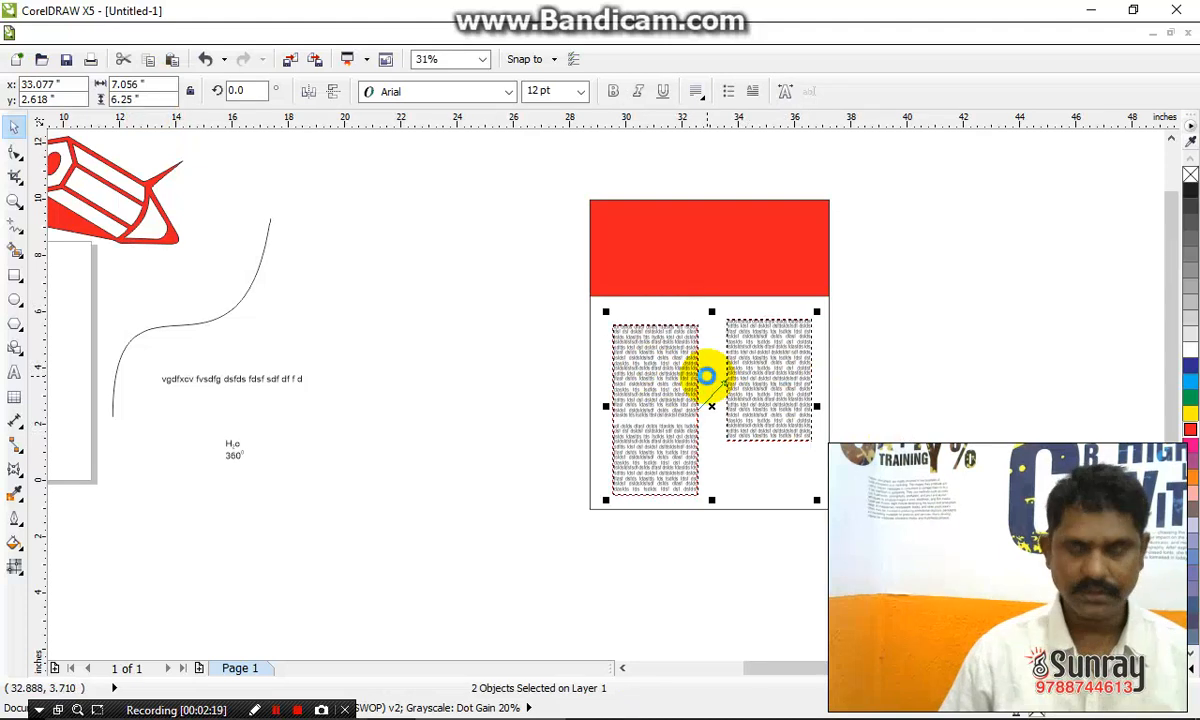
key(t)
click(950, 375)
Move the two text frames closer together on the page rectangle and align their top edges again.
drag(657, 361, 666, 361)
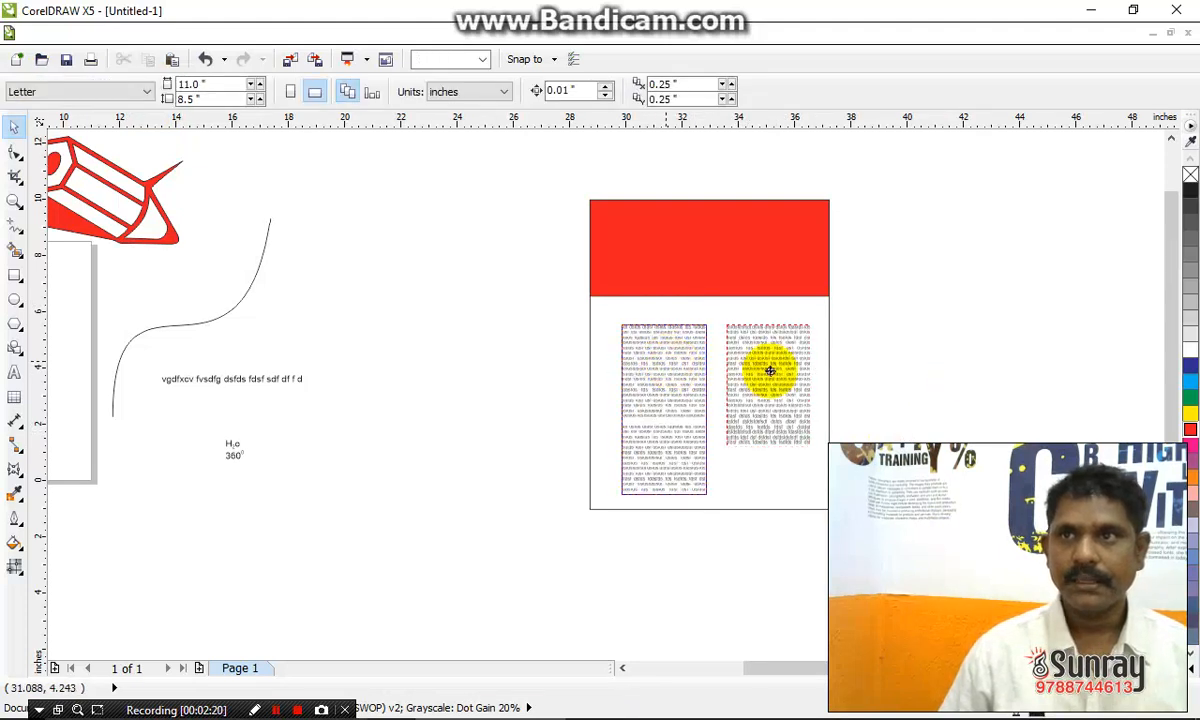
drag(770, 370, 752, 373)
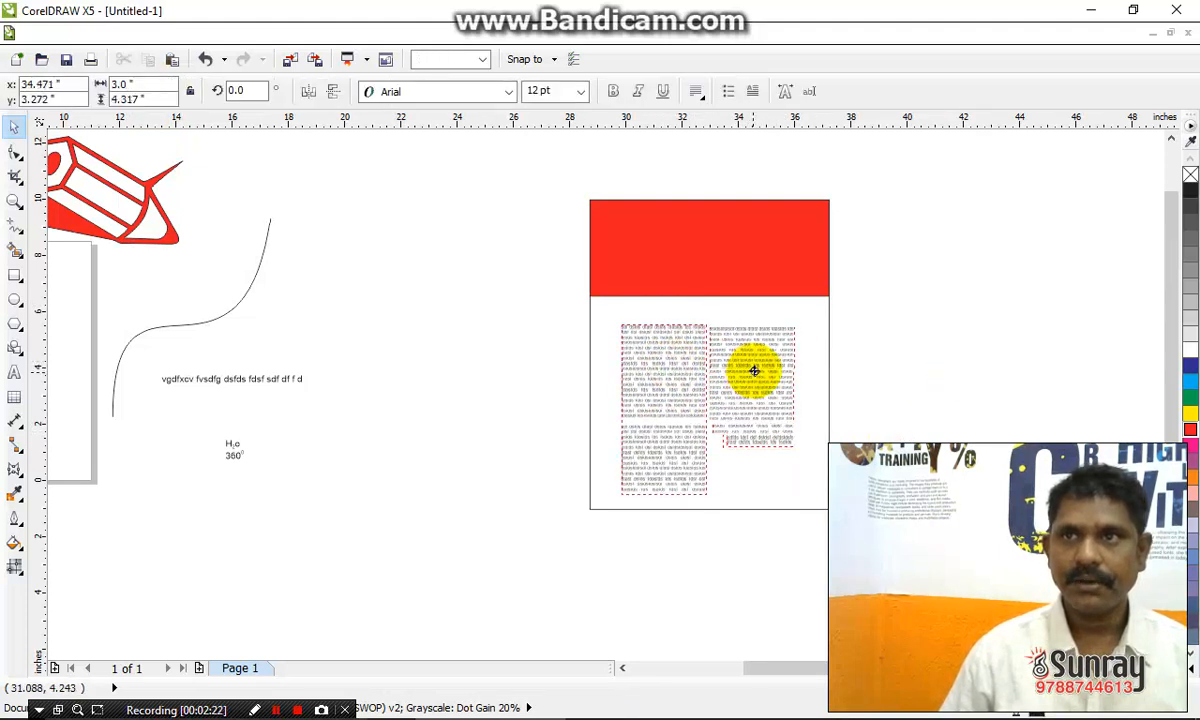
shift+click(651, 388)
key(t)
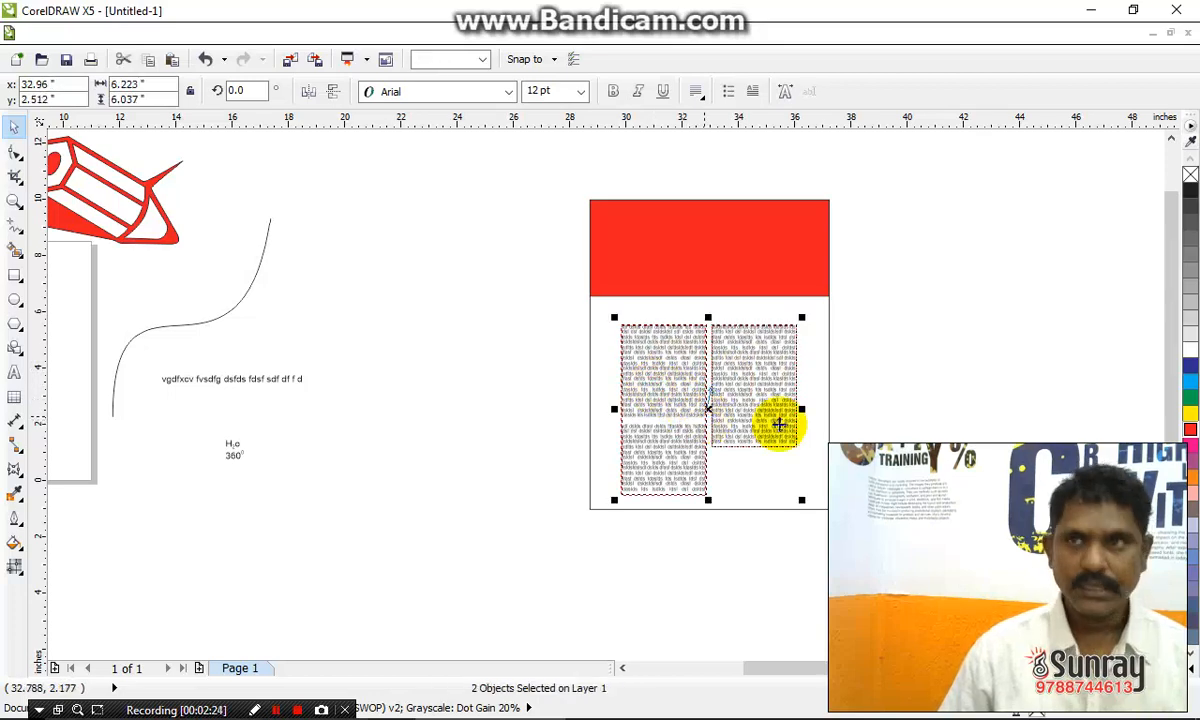
click(883, 378)
Lengthen the second text frame to about 6.39 inches, then shorten it to about 5.9 inches to clear the page rectangle's lower edge.
click(744, 430)
drag(752, 454, 751, 509)
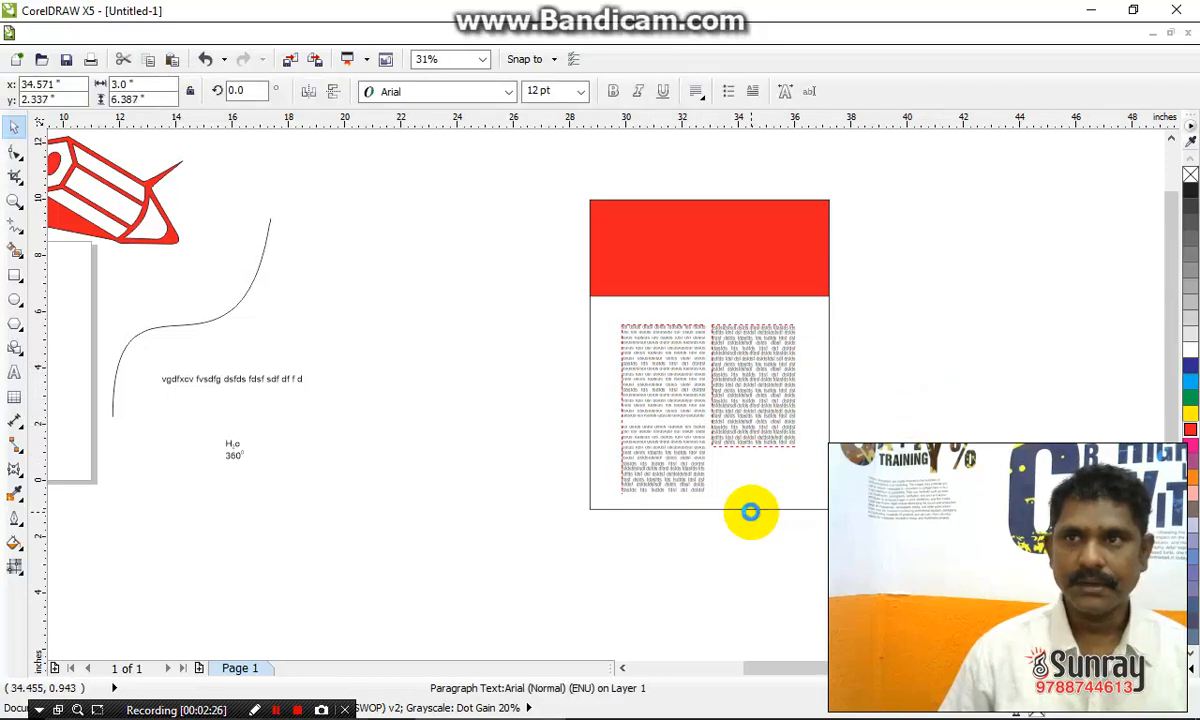
click(751, 537)
click(674, 470)
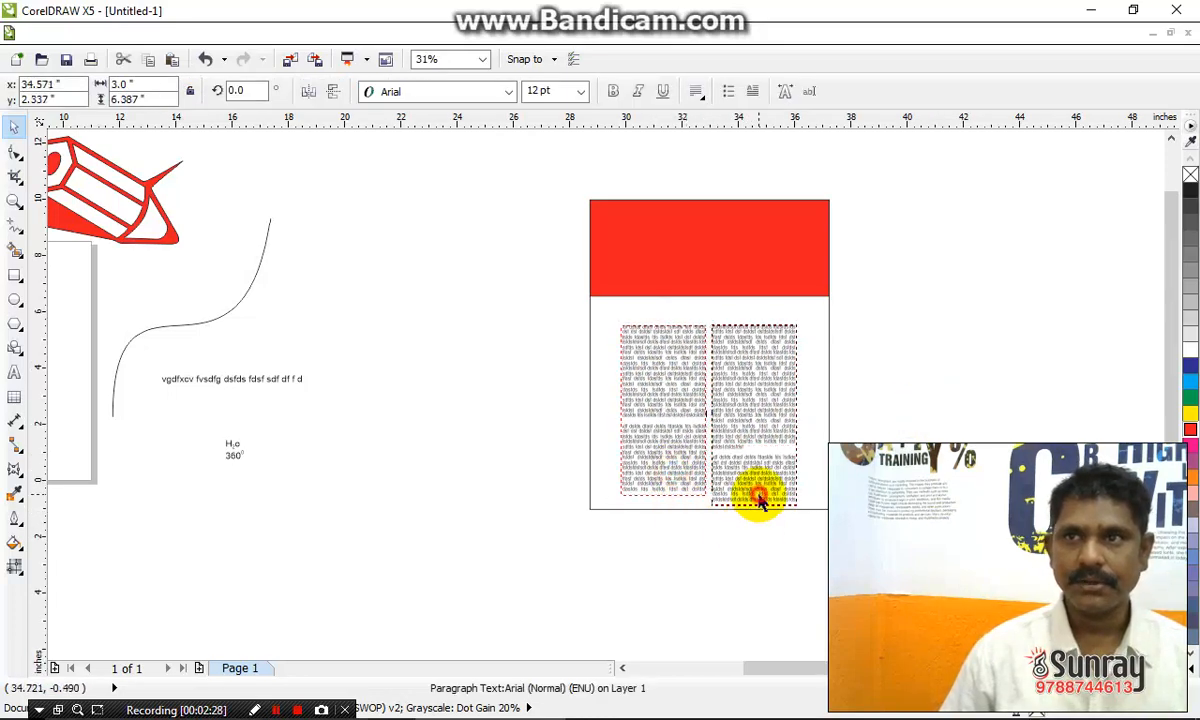
scroll(758, 514, up, 2)
drag(752, 510, 752, 491)
click(742, 589)
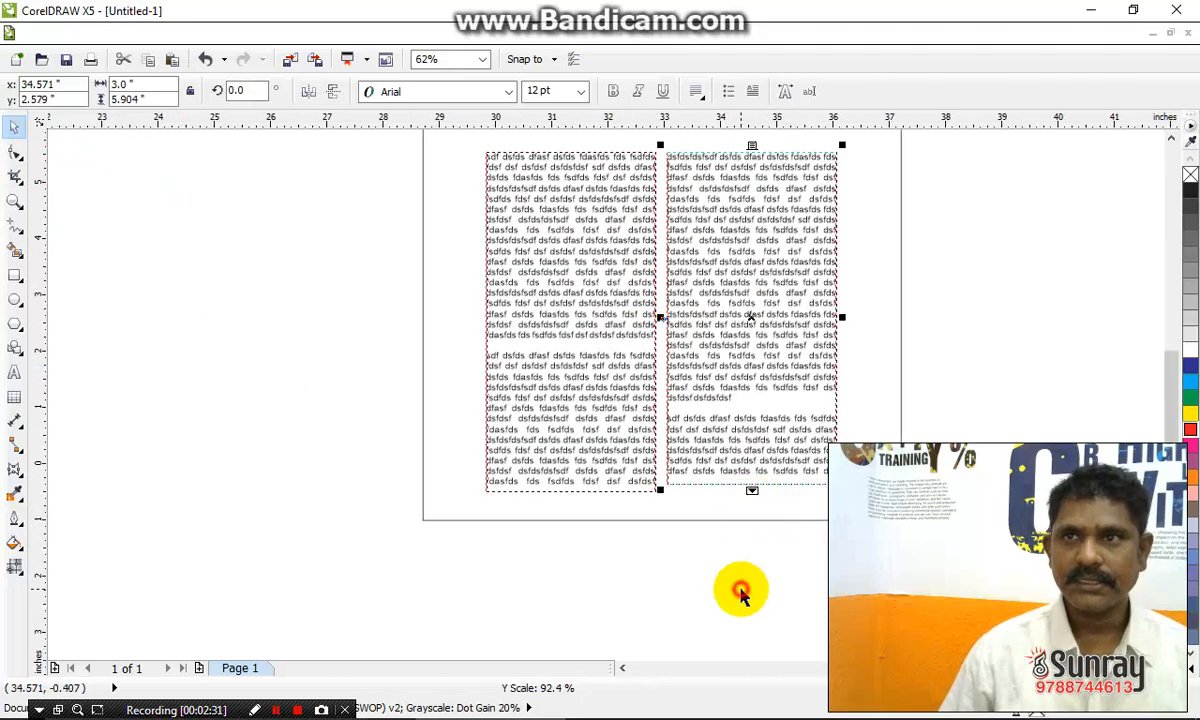
Flow the second frame's overflow text into a third linked frame about 1.97 × 4.33 inches outside the page rectangle.
click(762, 485)
click(752, 491)
drag(1005, 263, 1090, 488)
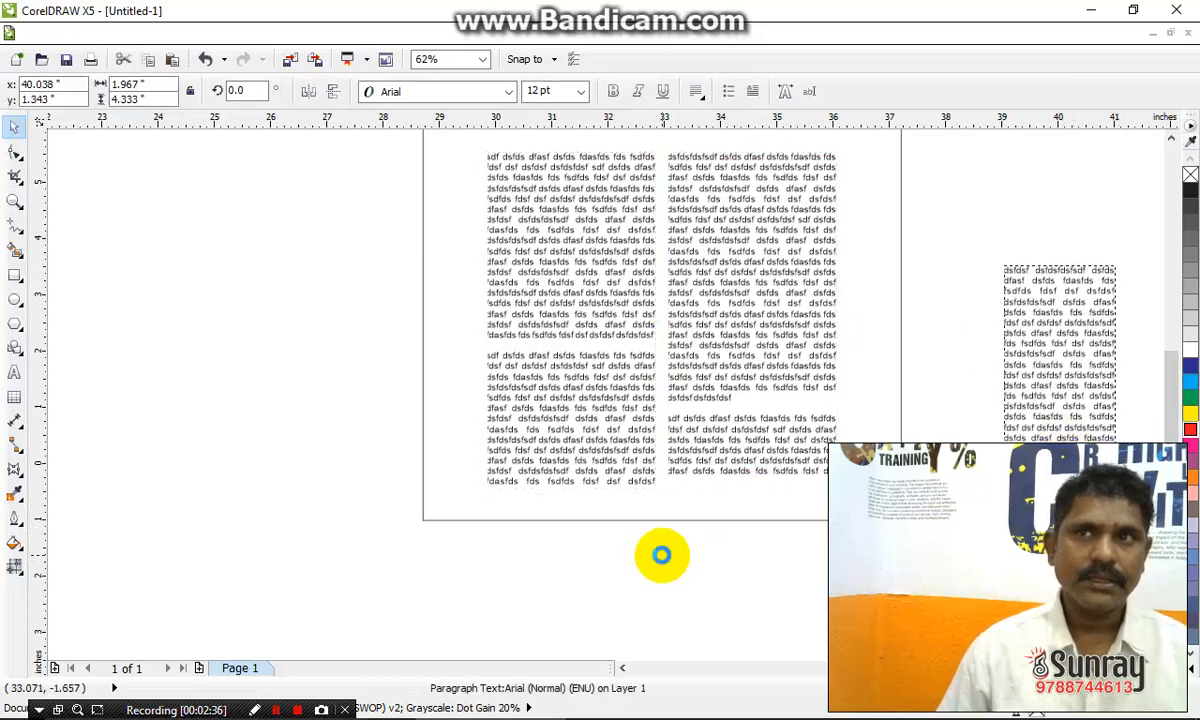
Select all the text across the linked frames and set its font size to 11 pt.
scroll(661, 554, down, 2)
click(651, 420)
click(700, 432)
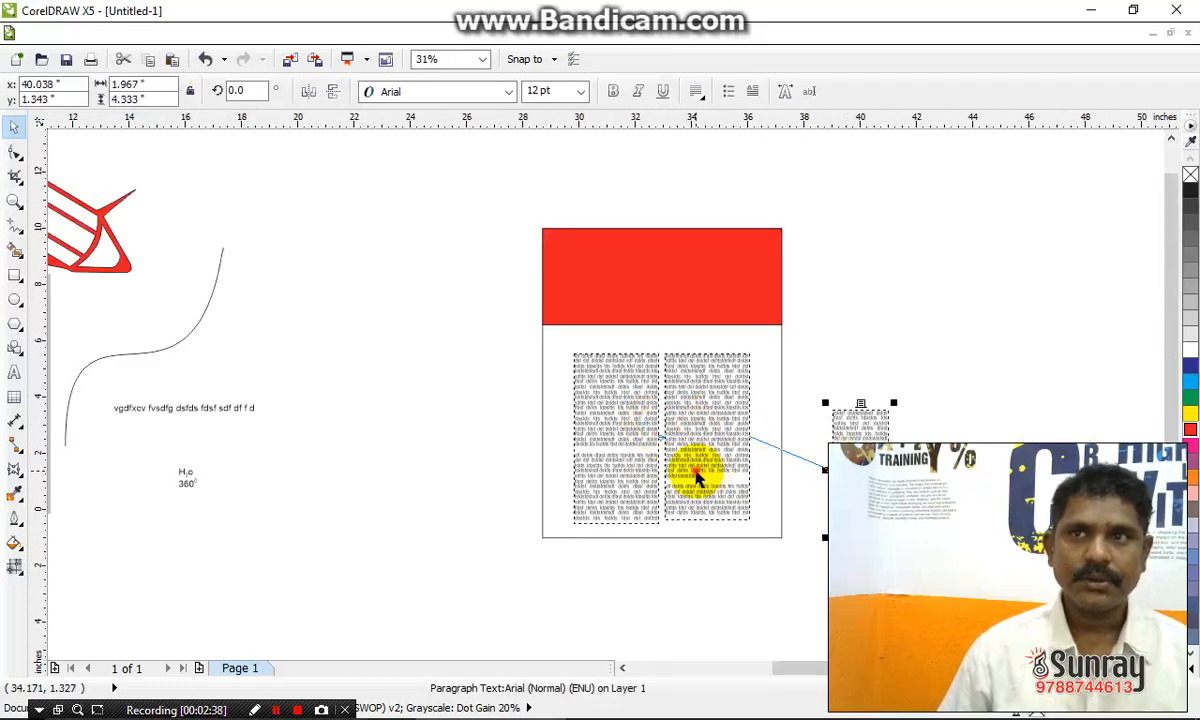
scroll(641, 466, up, 2)
click(598, 428)
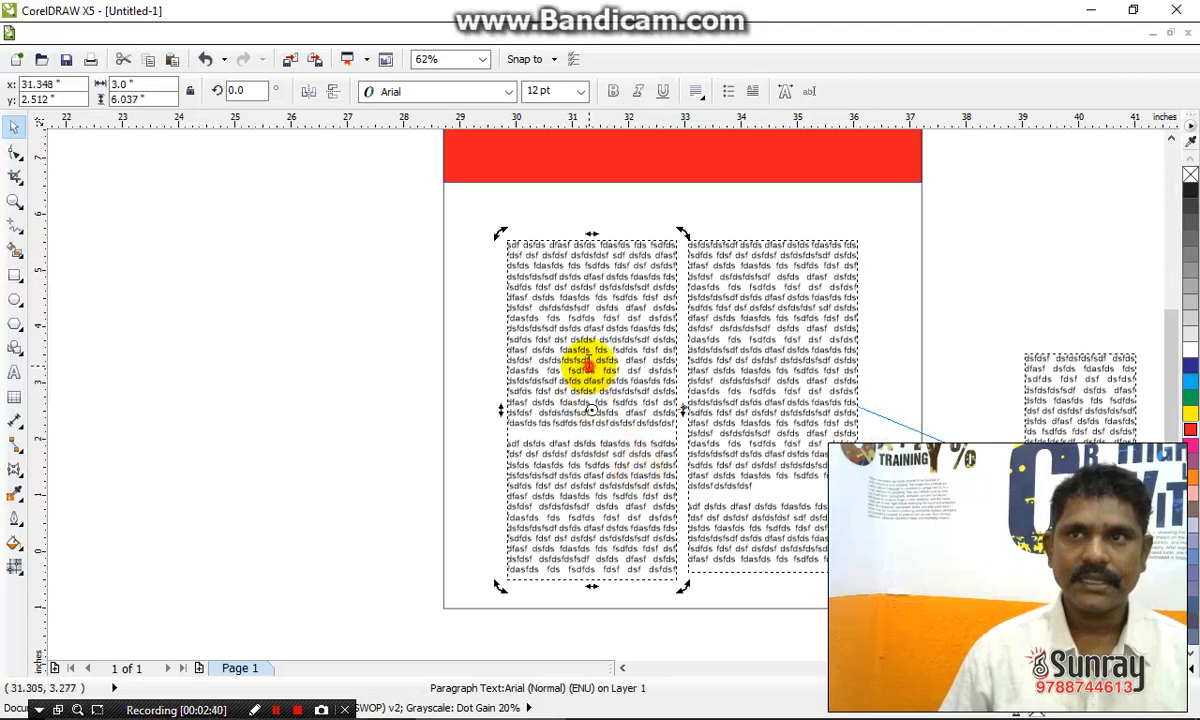
double_click(590, 367)
drag(554, 268, 783, 487)
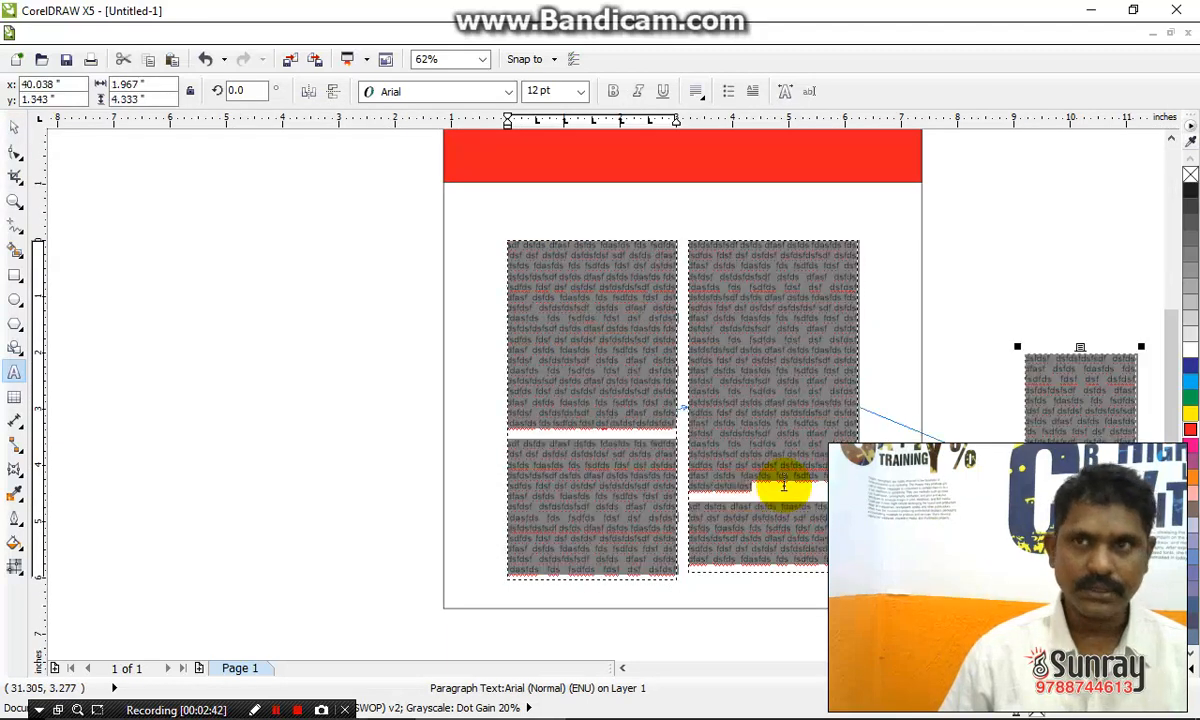
click(545, 91)
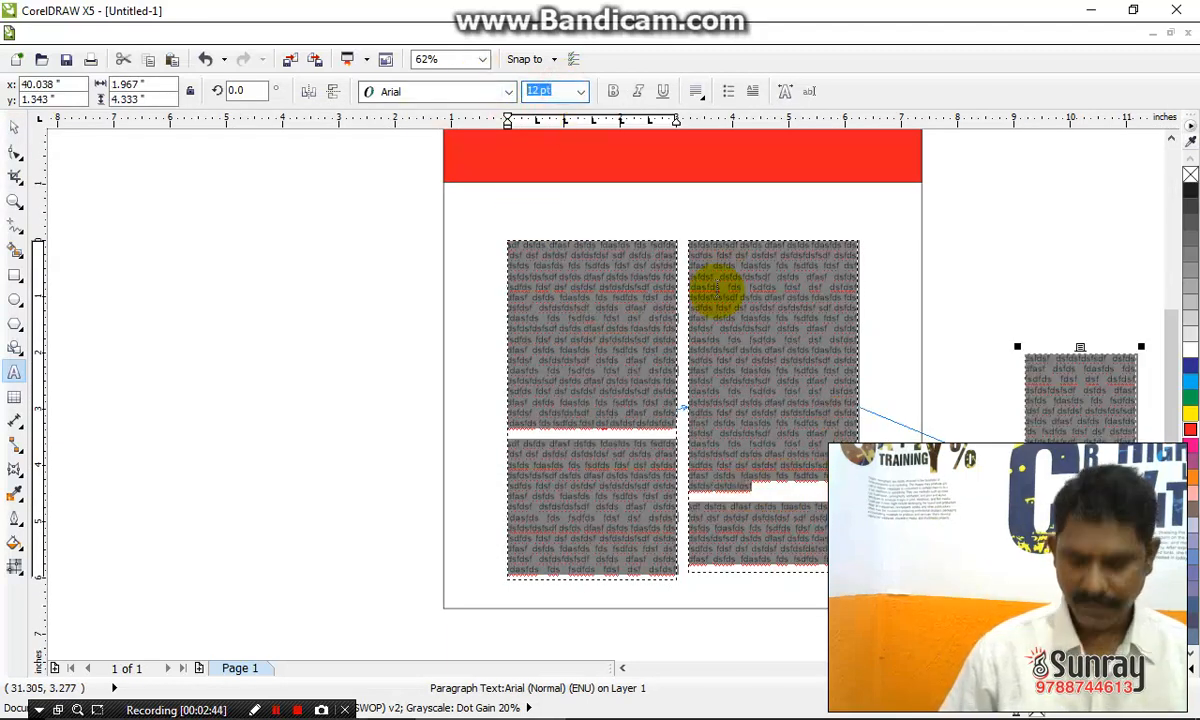
text(11)
key(Return)
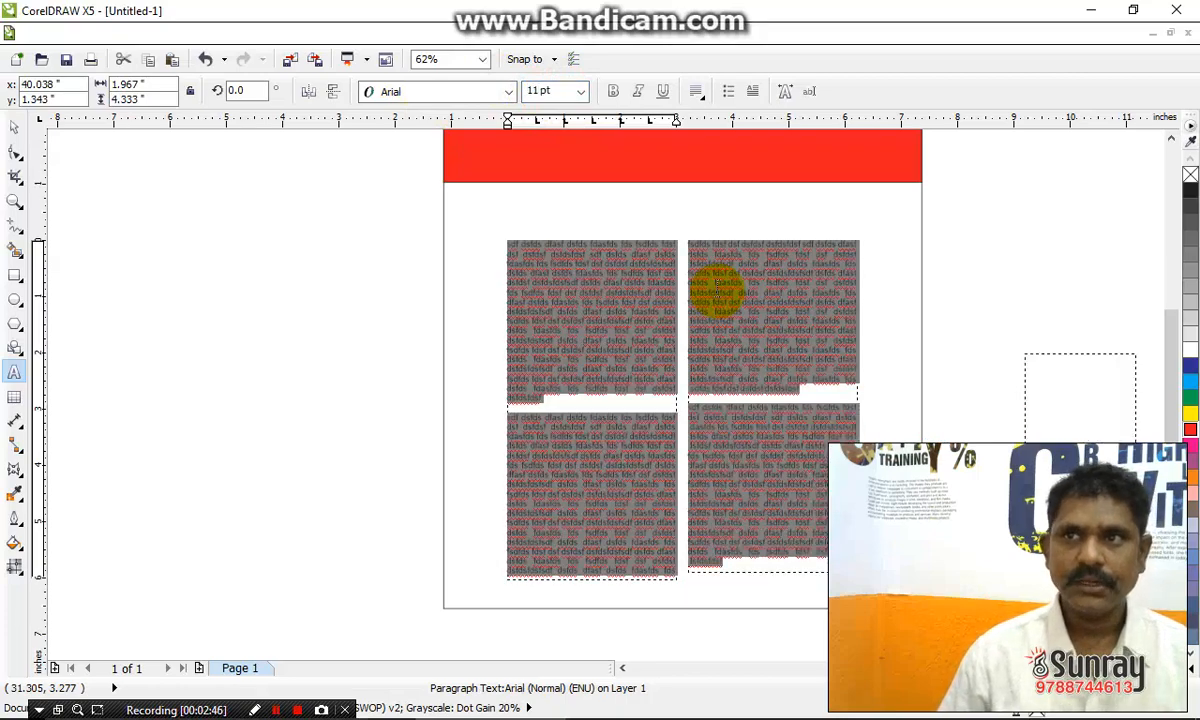
click(13, 126)
click(268, 335)
Examine the third frame and how the text flows through and ends in the two page columns.
click(1007, 265)
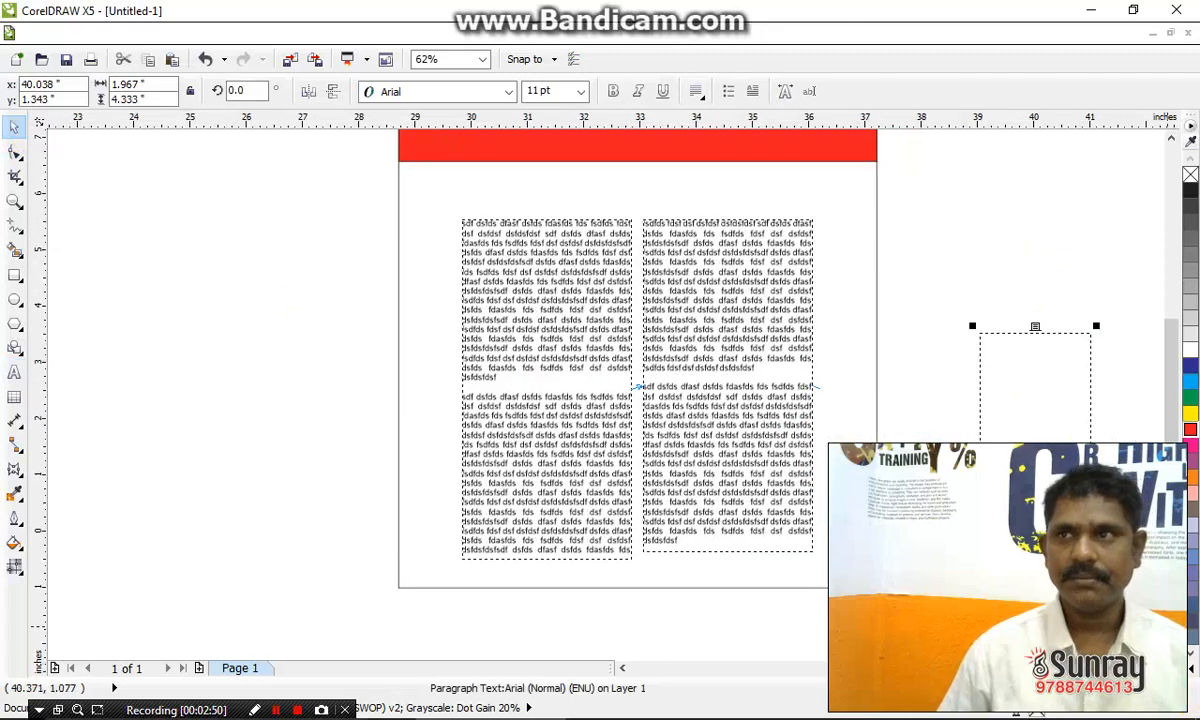
click(911, 442)
click(790, 452)
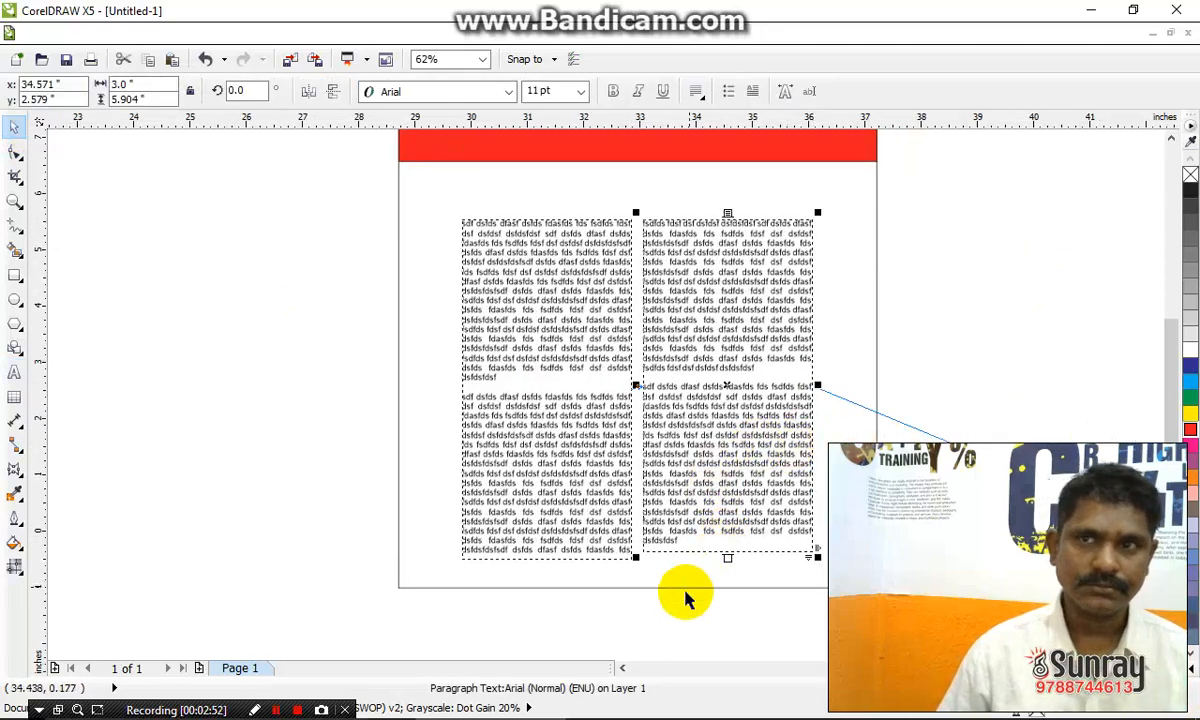
scroll(675, 604, up, 2)
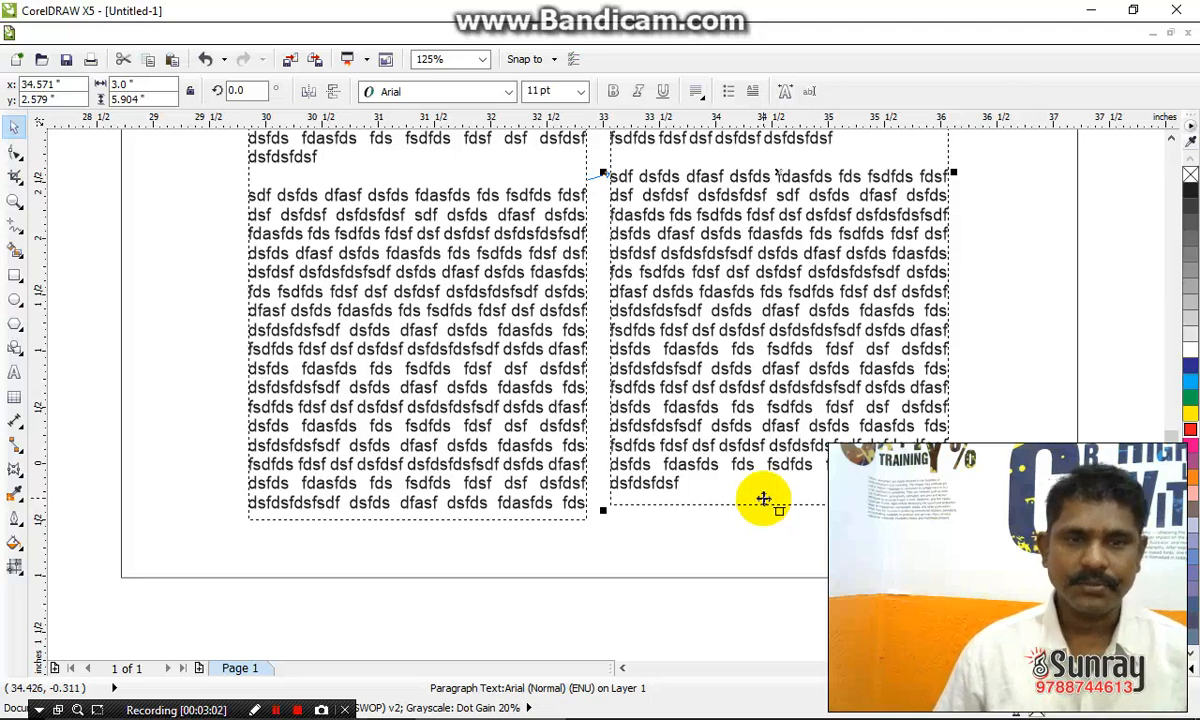
scroll(650, 490, down, 1)
click(656, 584)
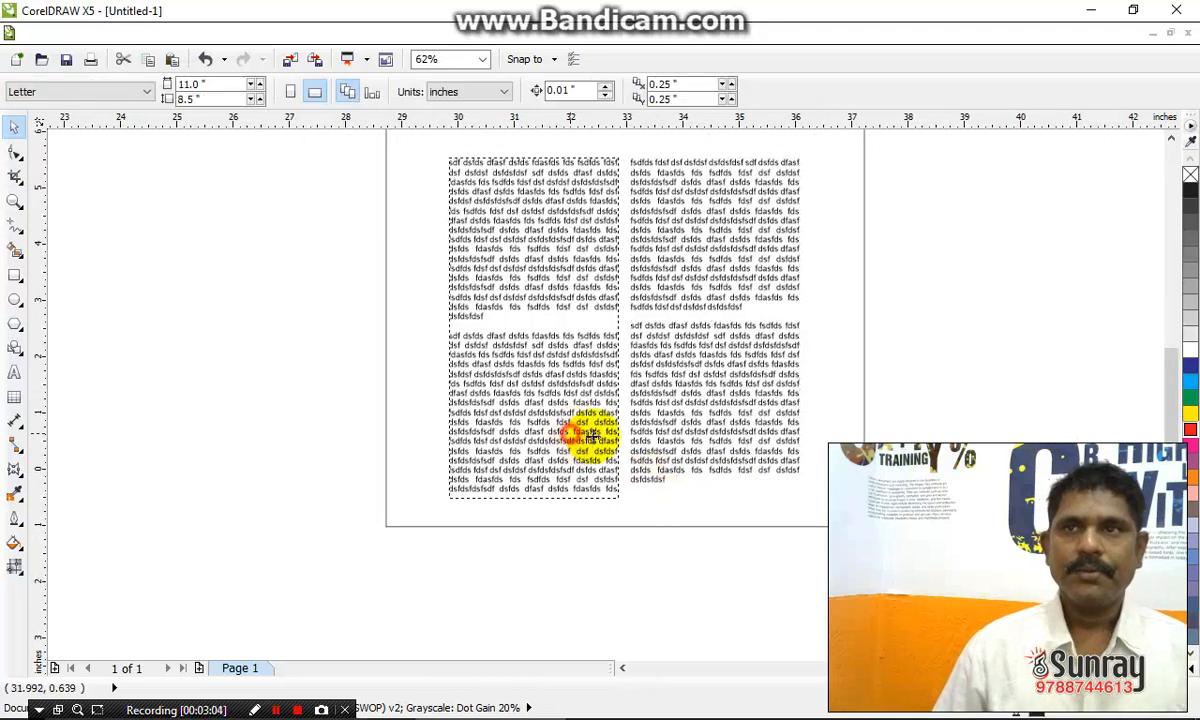
click(592, 437)
shift+click(691, 437)
click(683, 603)
click(541, 437)
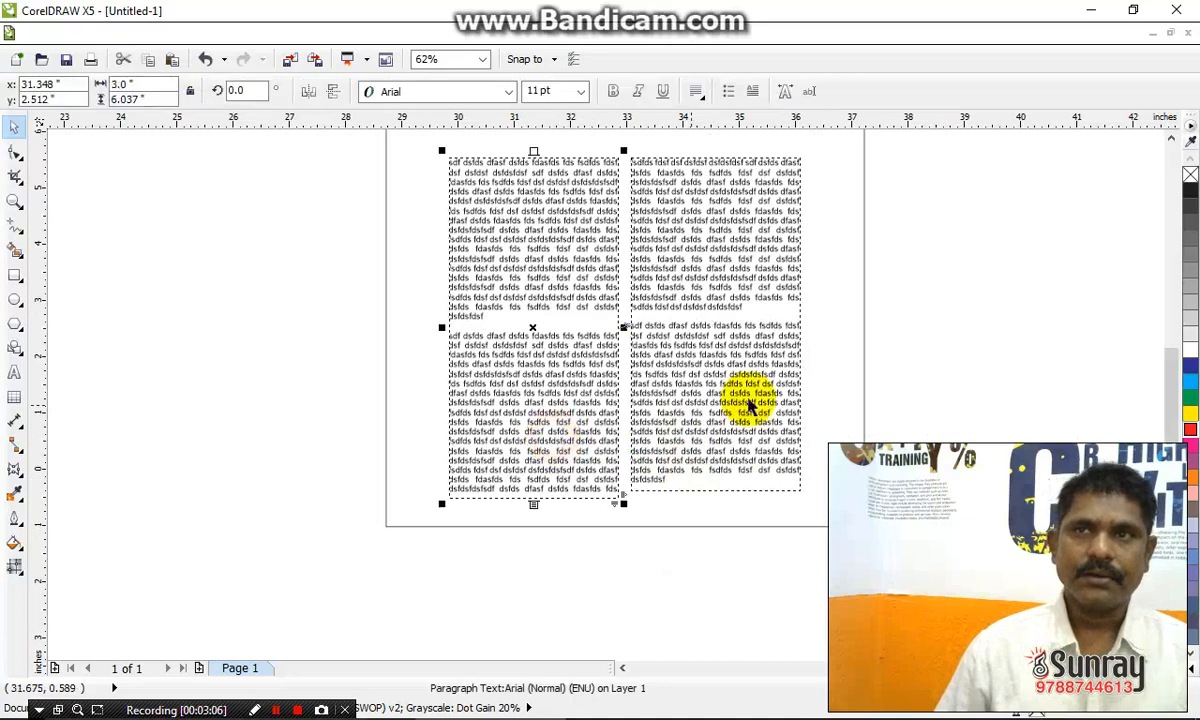
Select most of the text across both columns and set its line spacing to 105% of character height in Paragraph Formatting.
scroll(748, 403, up, 1)
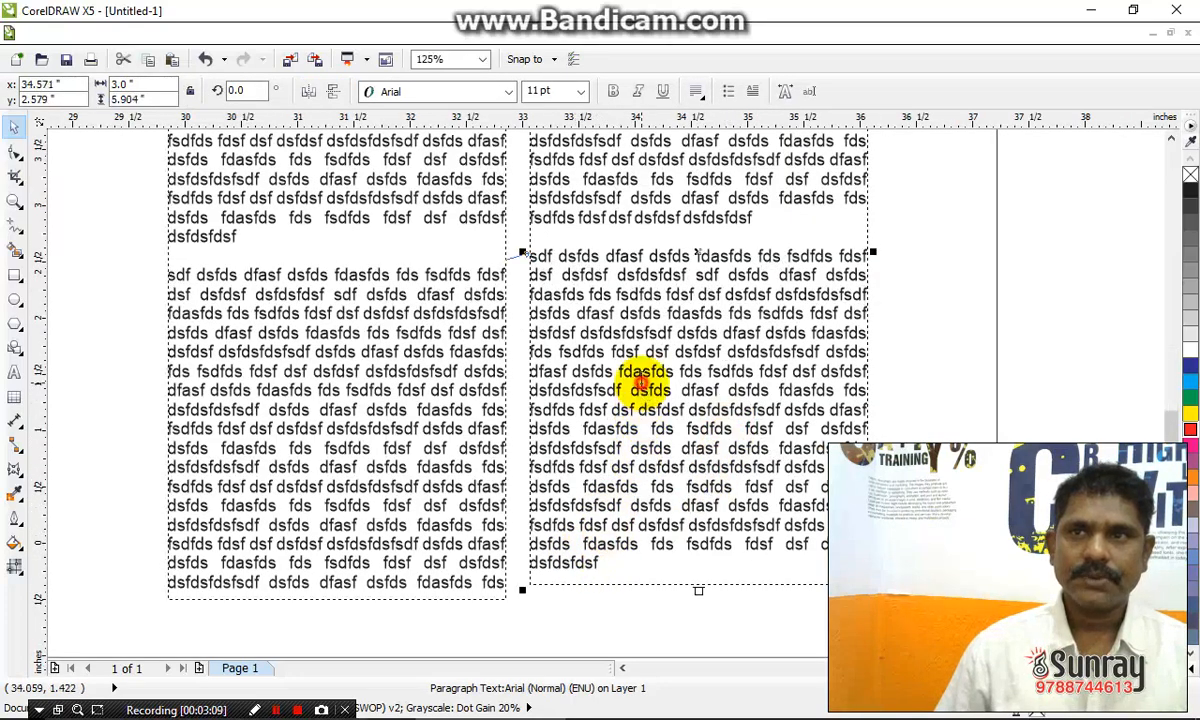
drag(624, 306, 650, 452)
scroll(553, 383, down, 1)
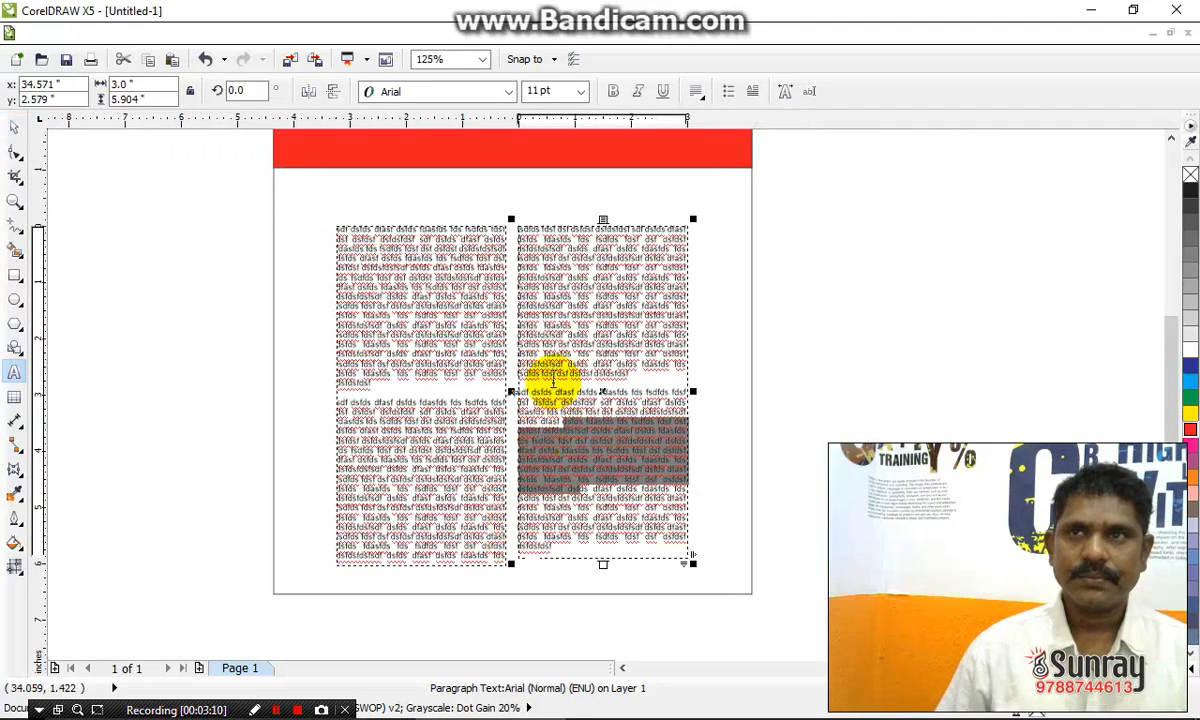
drag(553, 383, 436, 186)
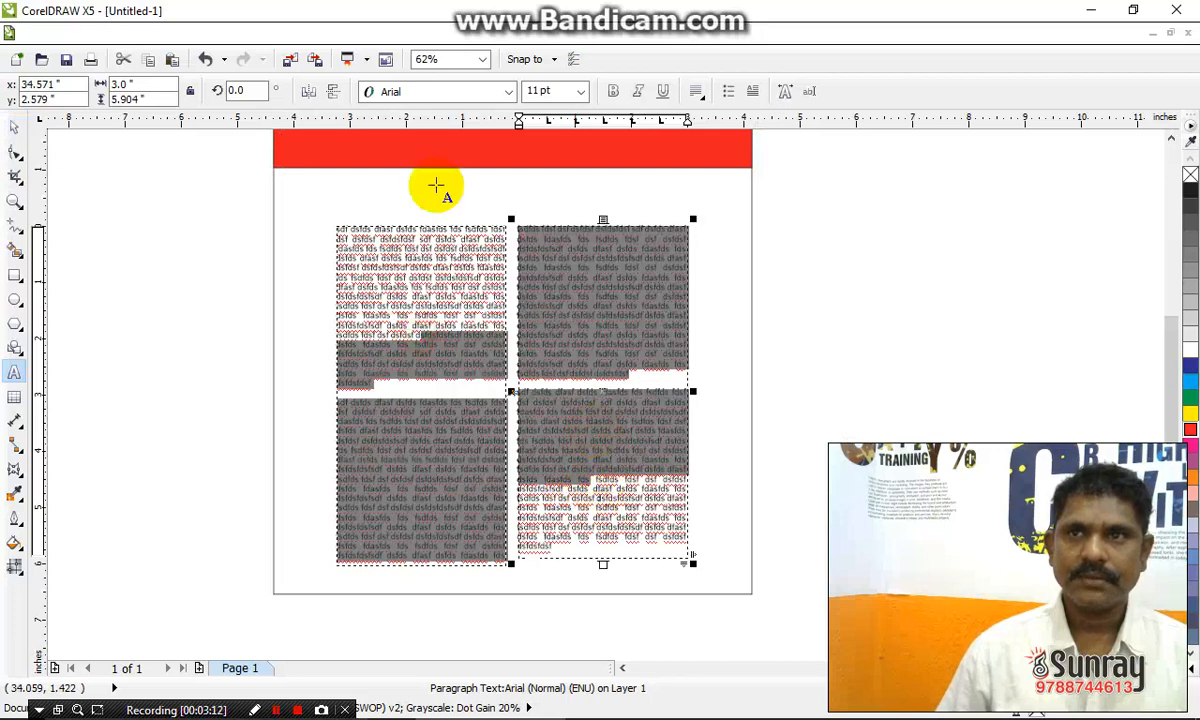
click(378, 31)
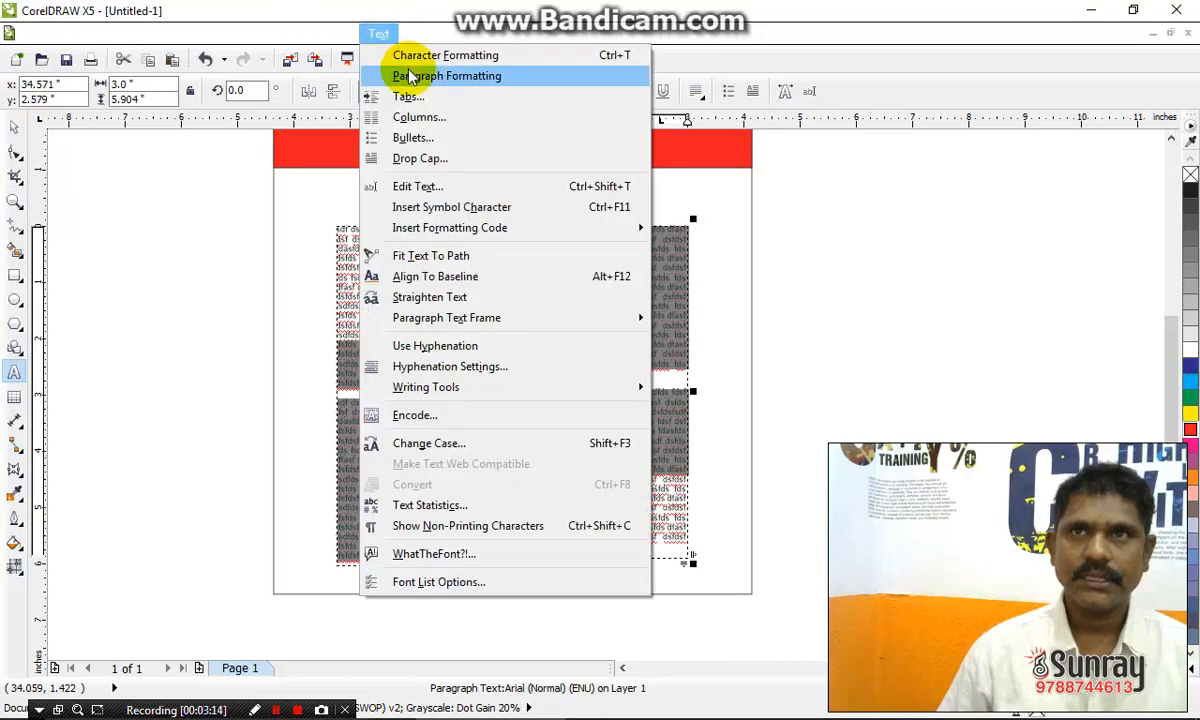
click(413, 78)
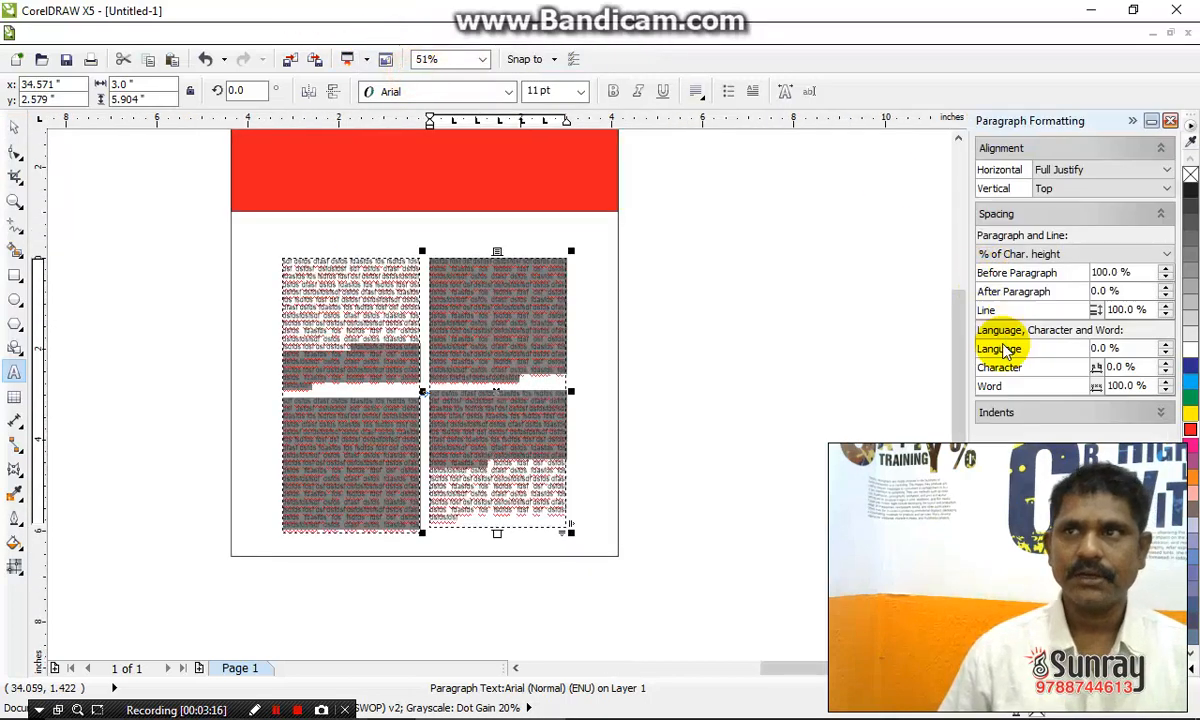
click(1107, 391)
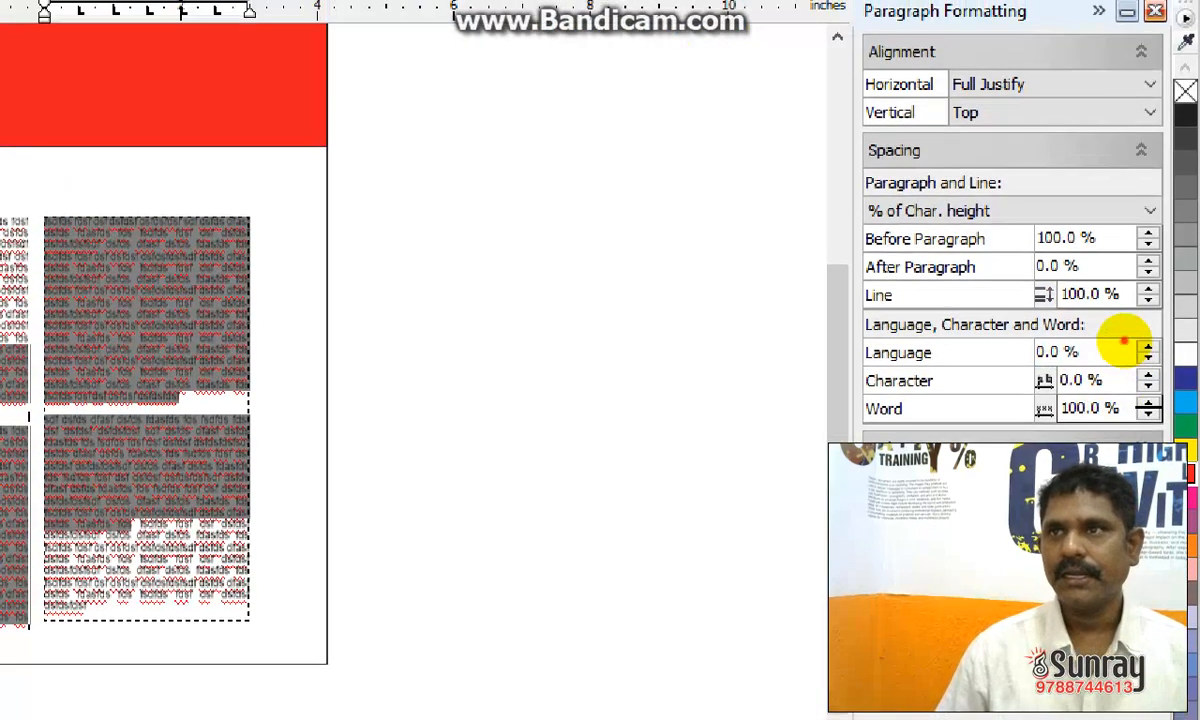
drag(1069, 273, 1100, 292)
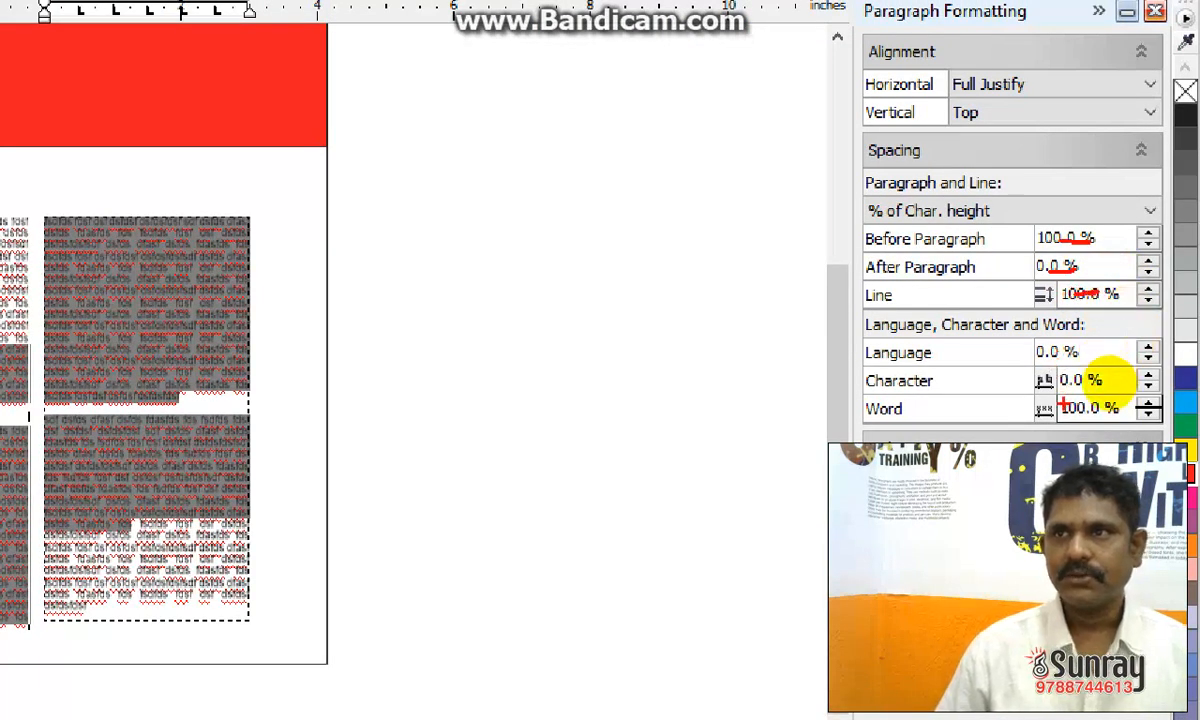
key(Escape)
double_click(1120, 310)
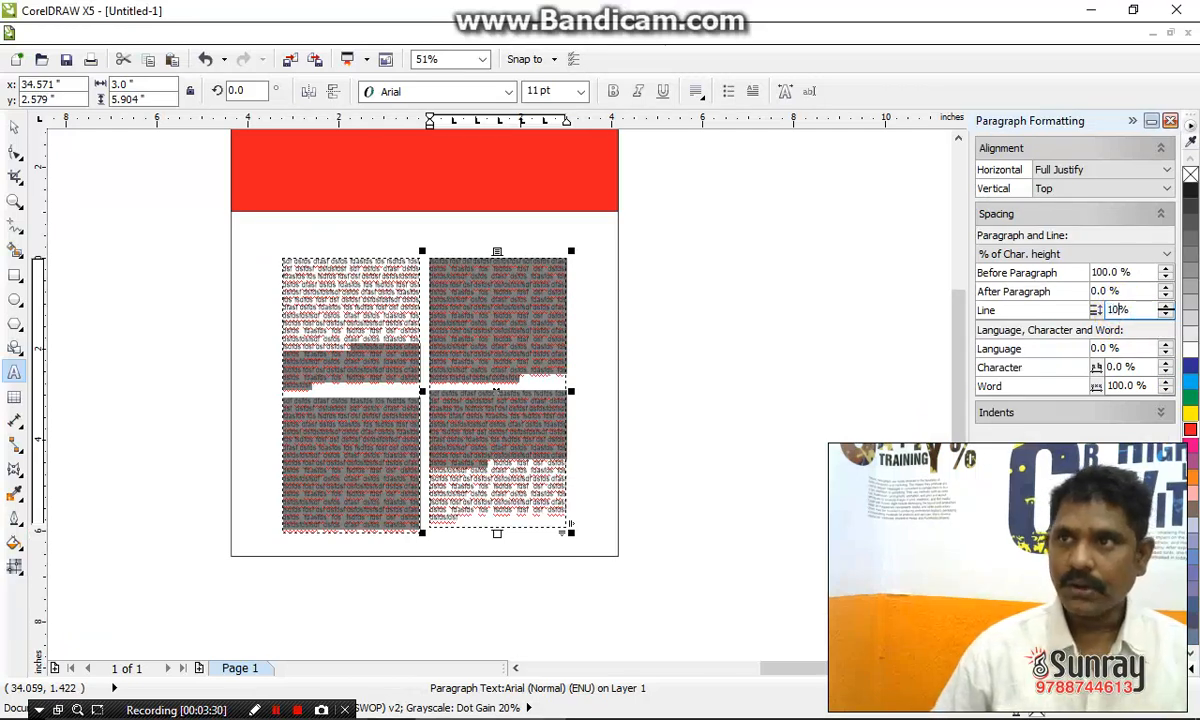
key(Return)
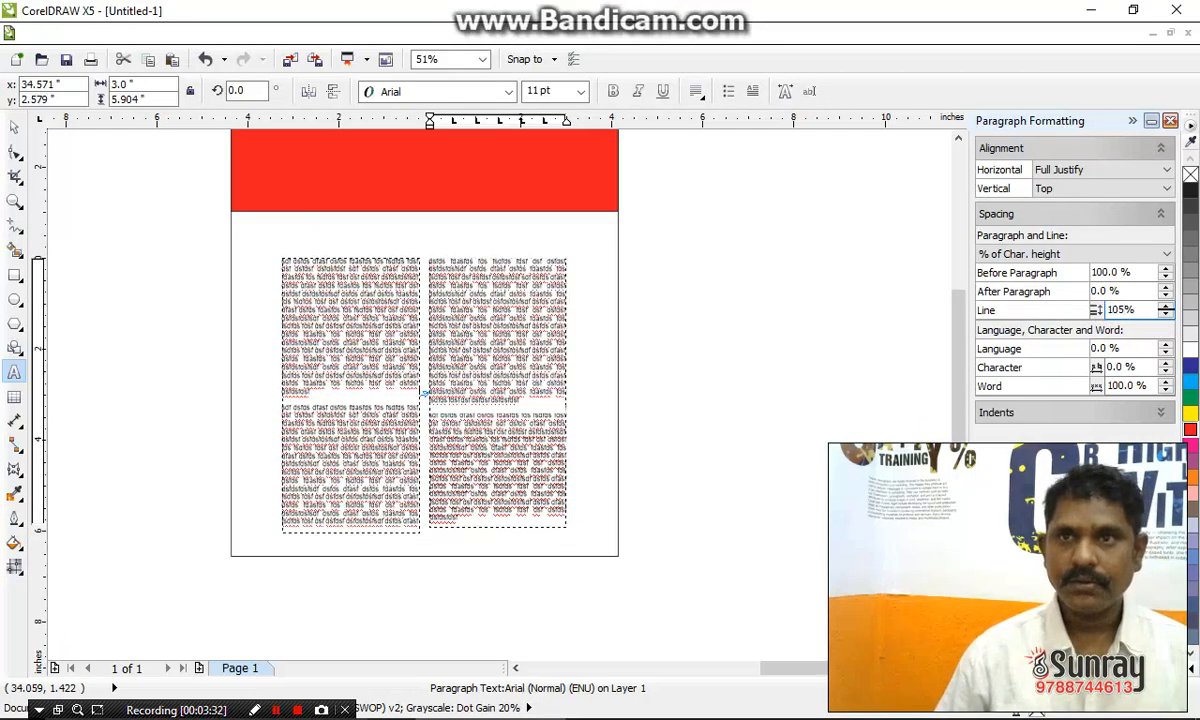
Lengthen the second text frame past the page rectangle's lower edge to about 6.96 inches to expose the overflow text.
scroll(405, 555, up, 2)
click(14, 126)
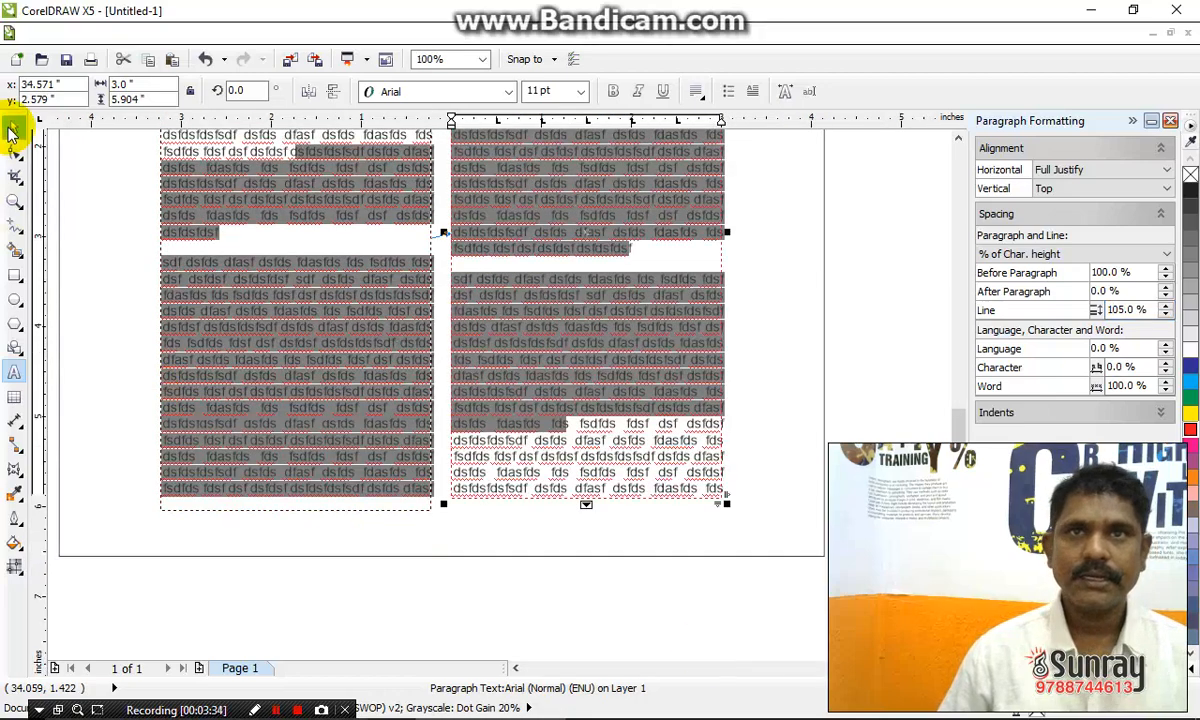
drag(586, 505, 585, 628)
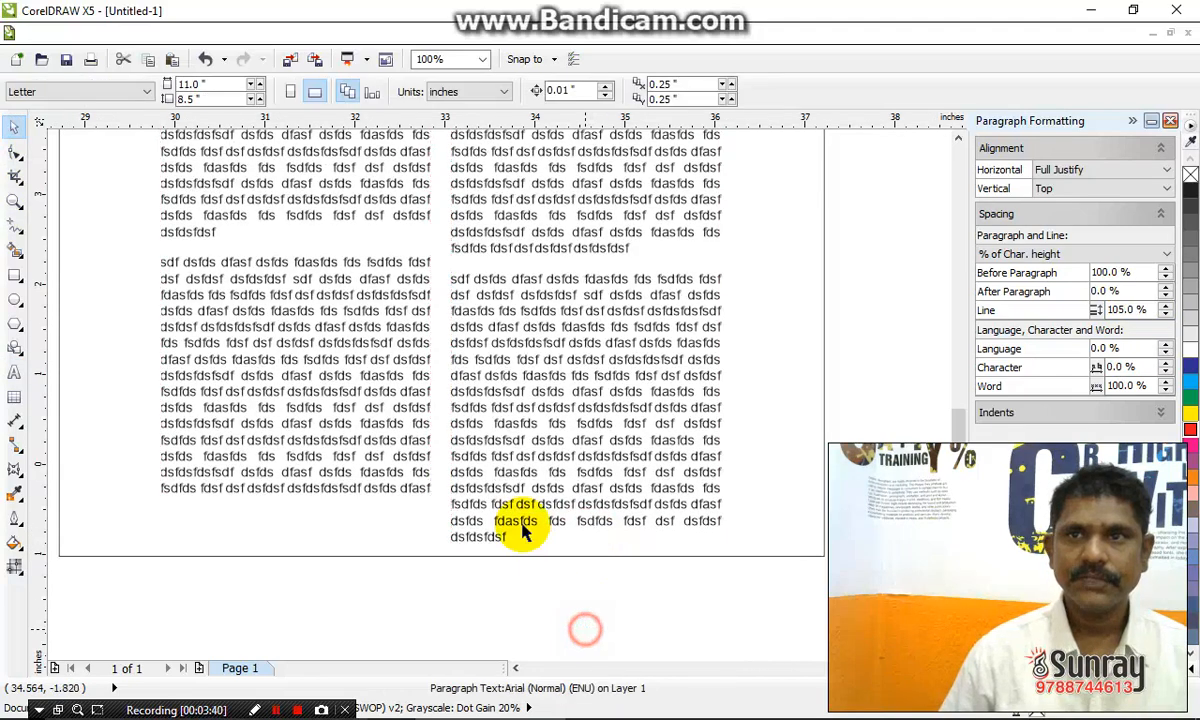
click(474, 490)
click(515, 490)
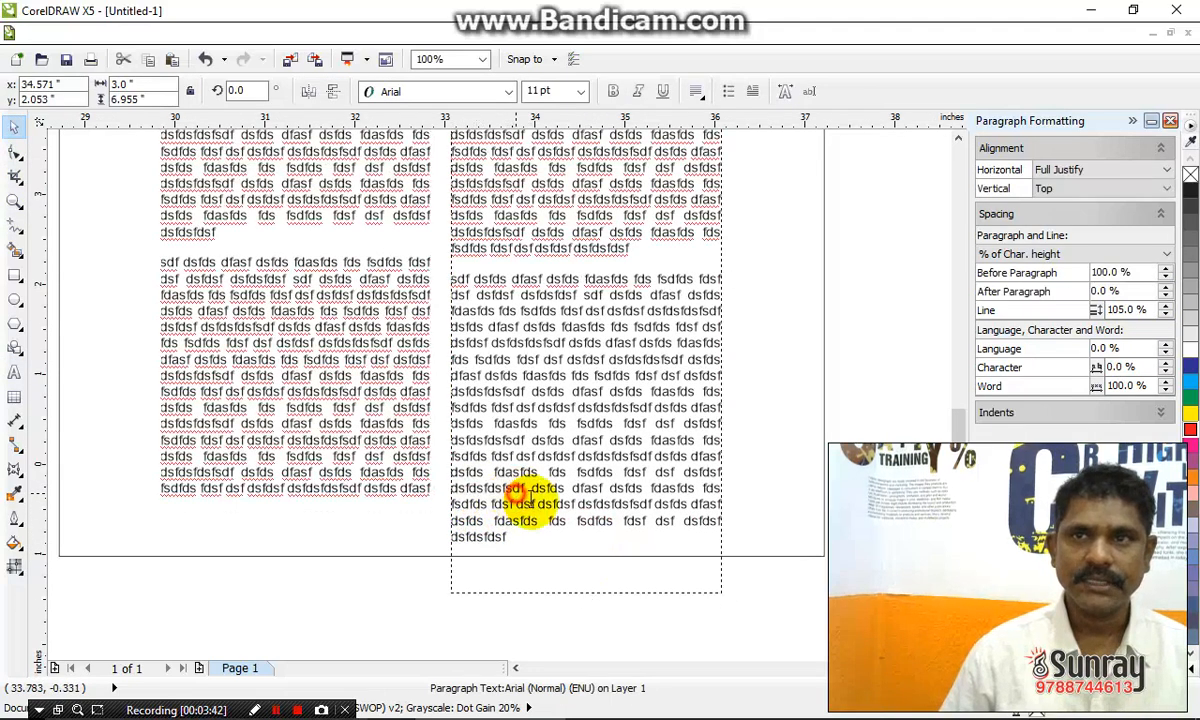
Select all the text across the linked frames and set its line spacing to 102% of character height.
key(ctrl+a)
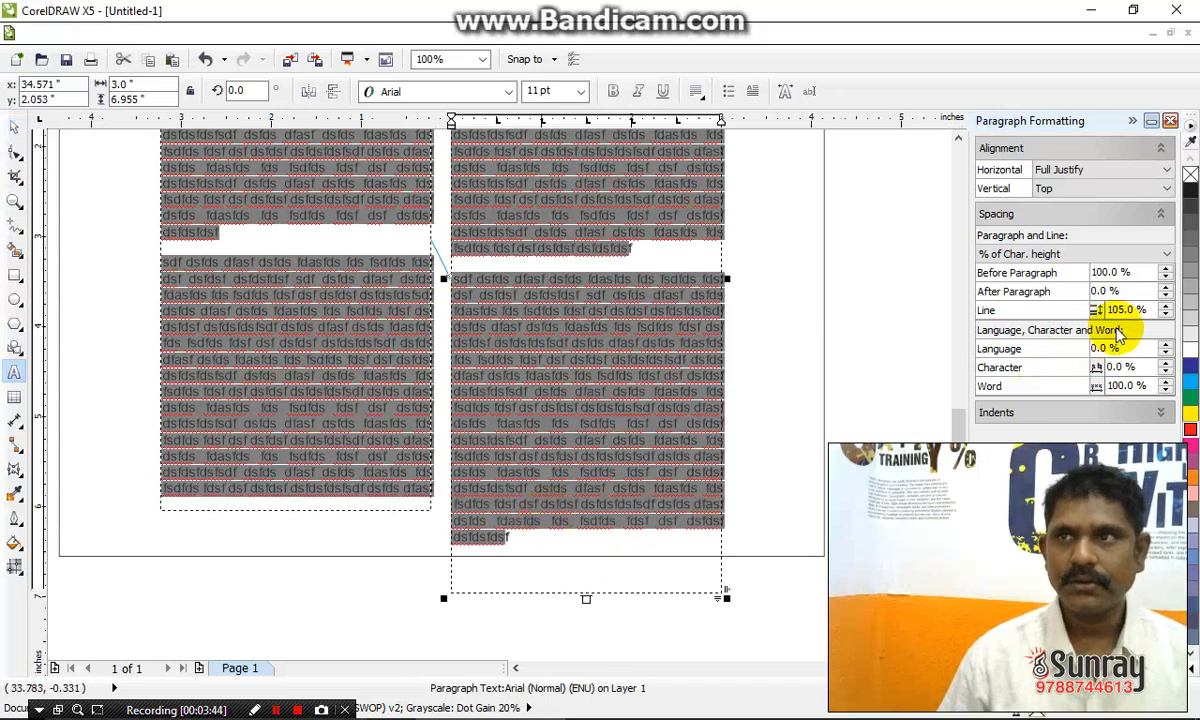
double_click(1122, 310)
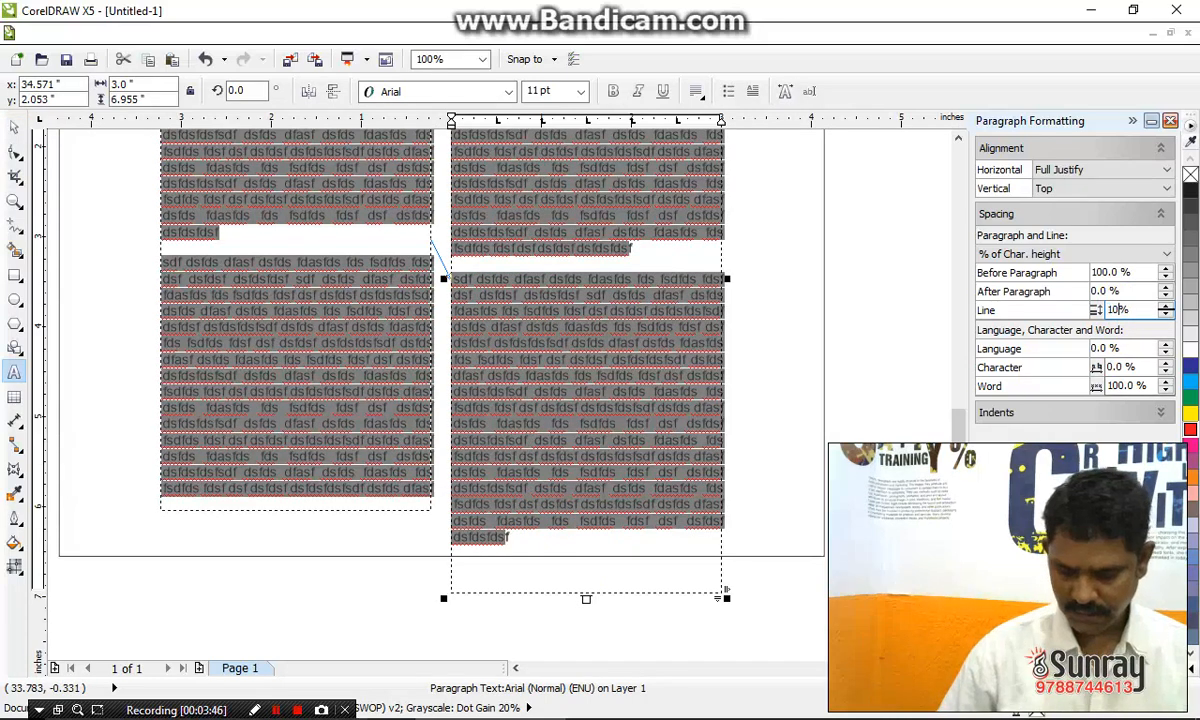
text(102)
key(Return)
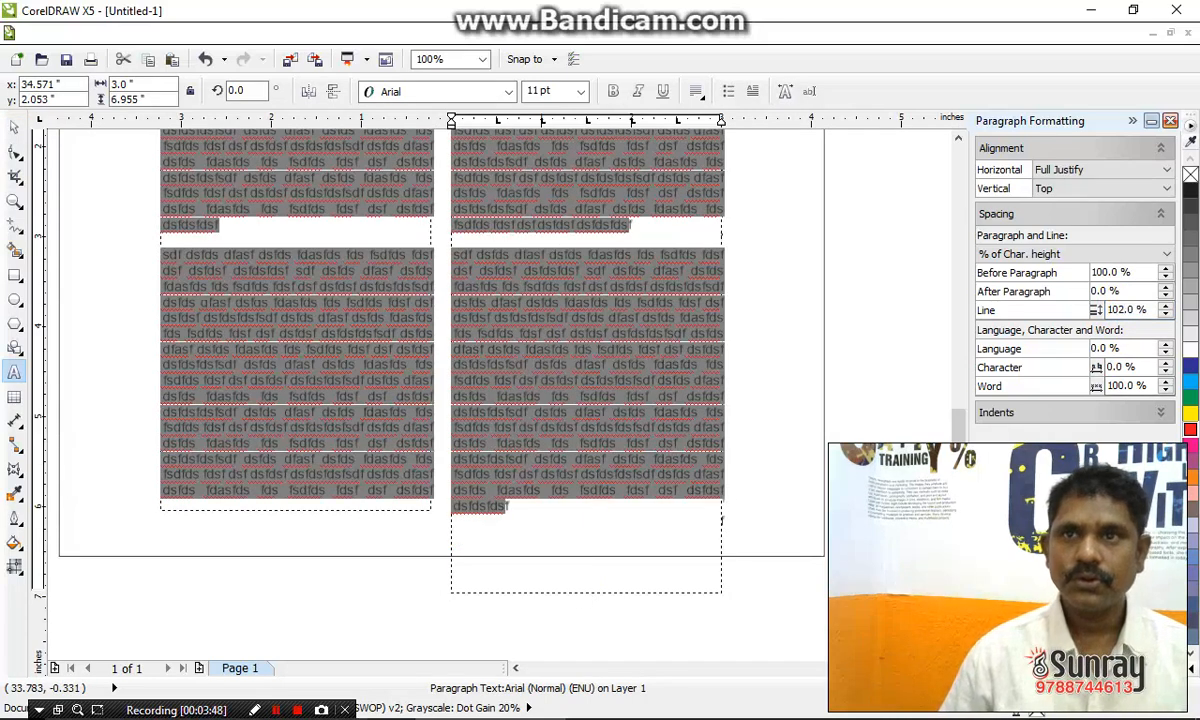
click(14, 130)
click(281, 581)
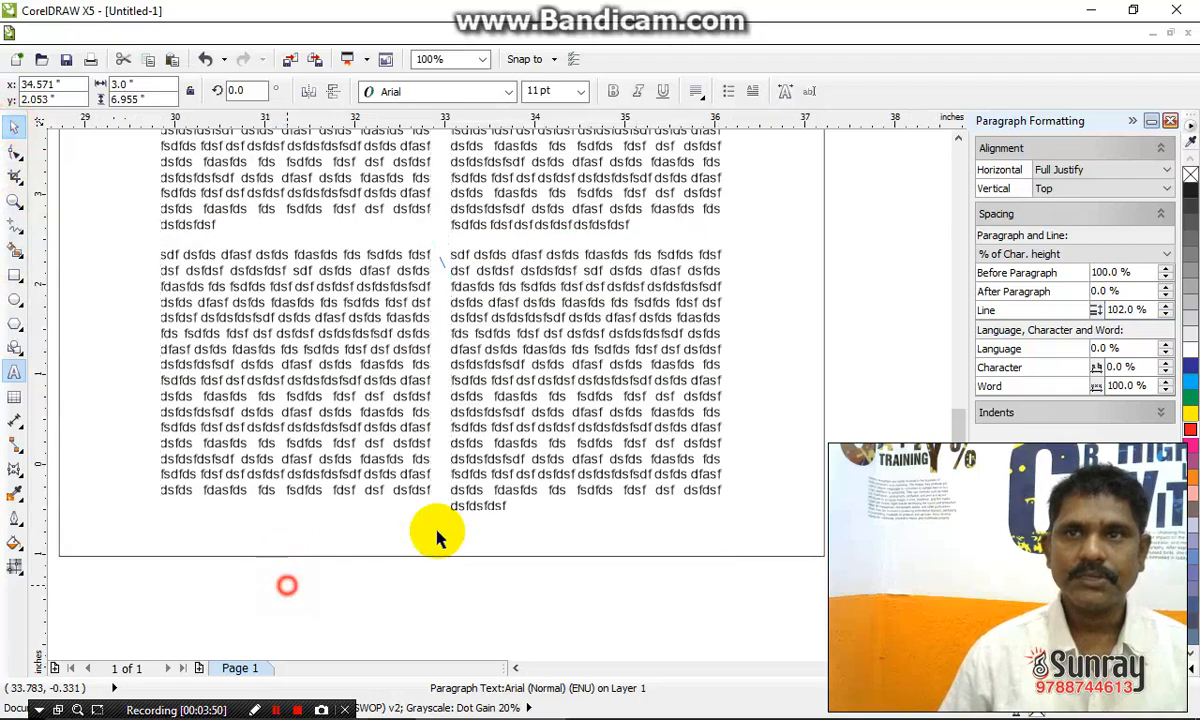
Lengthen the first column's text frame slightly to a height of about 6.13 inches.
click(372, 480)
drag(295, 516, 293, 521)
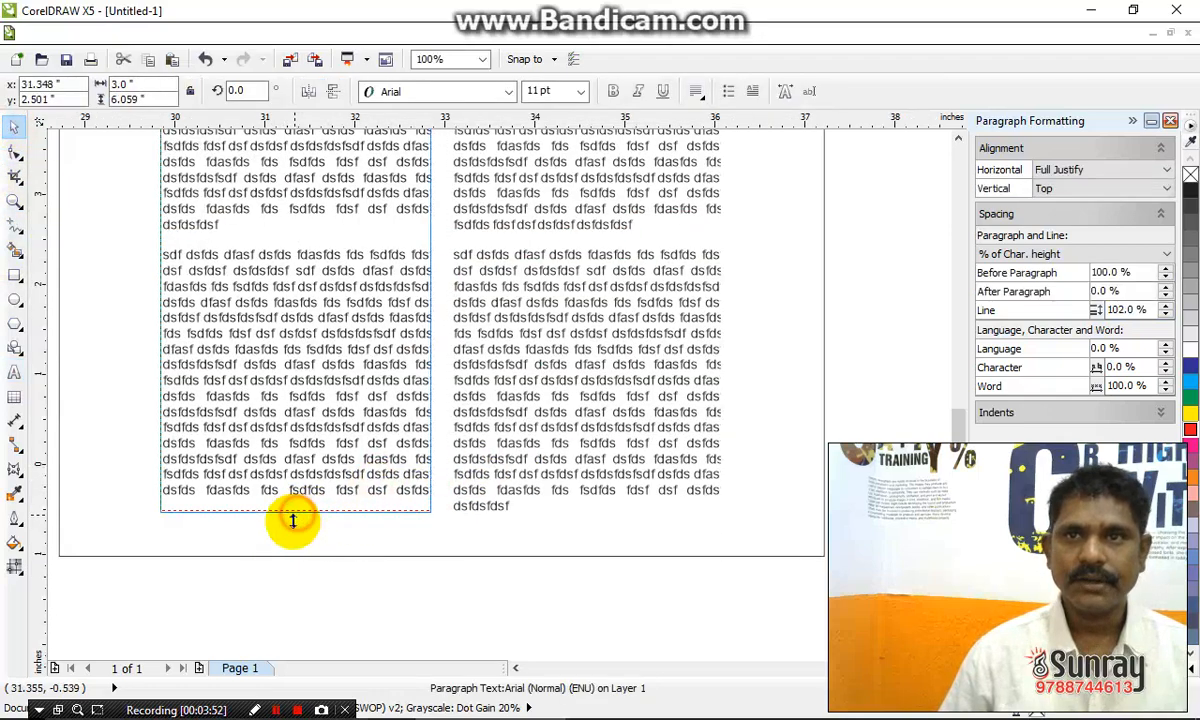
click(353, 628)
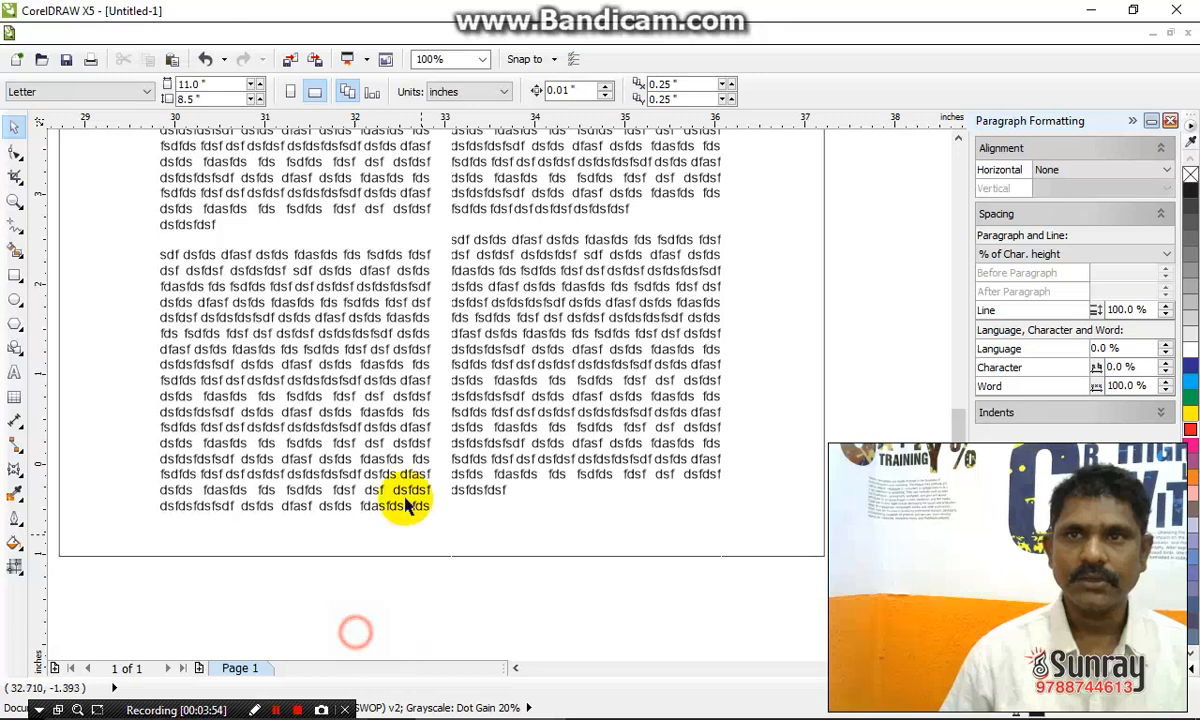
click(398, 504)
Shorten the second column's text frame to about 6.31 inches so it ends inside the page rectangle.
click(497, 490)
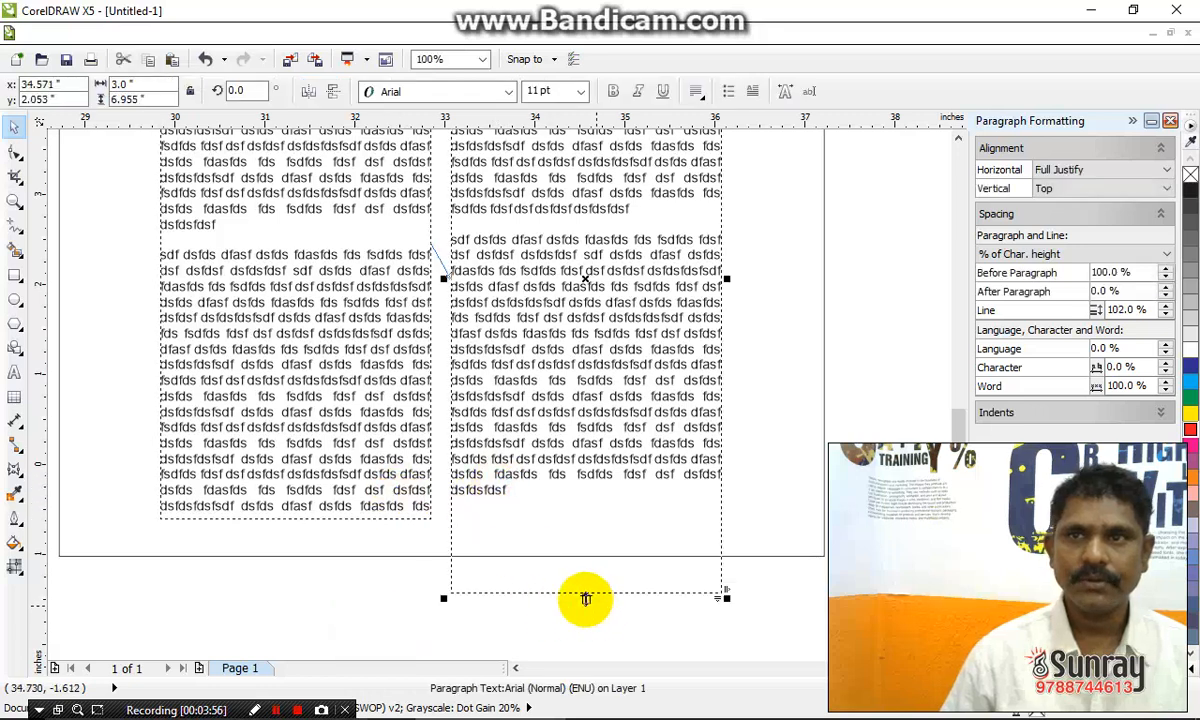
drag(585, 595, 592, 565)
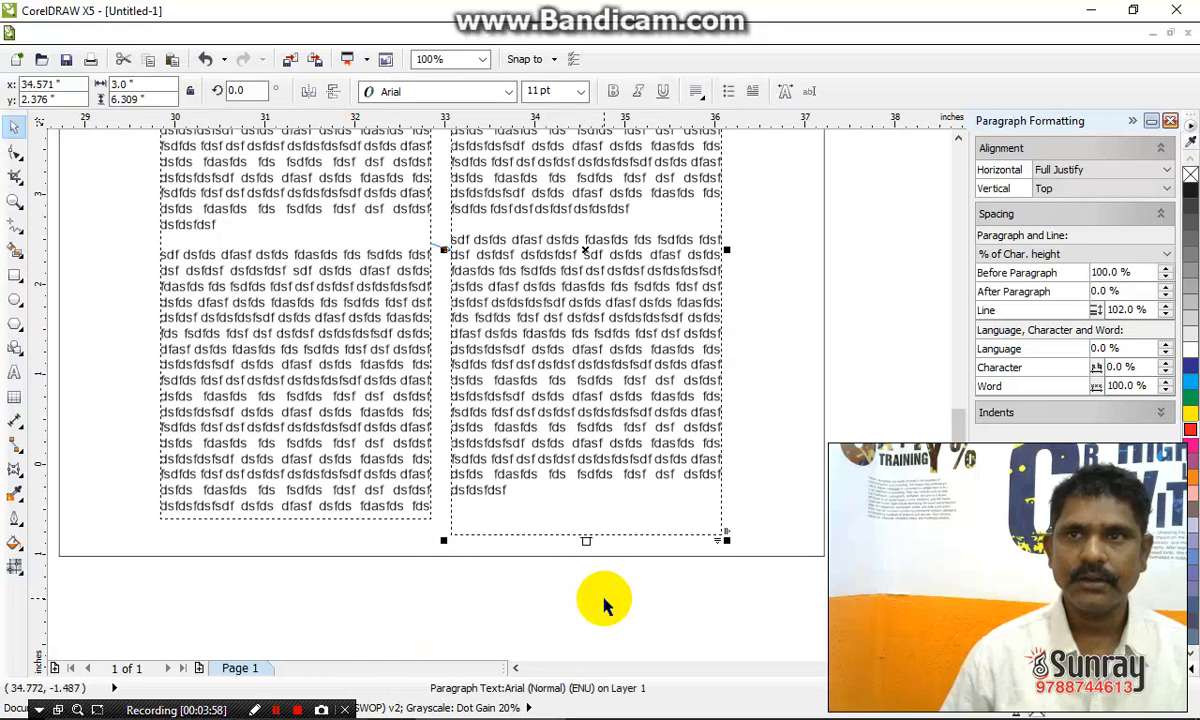
click(604, 598)
click(605, 443)
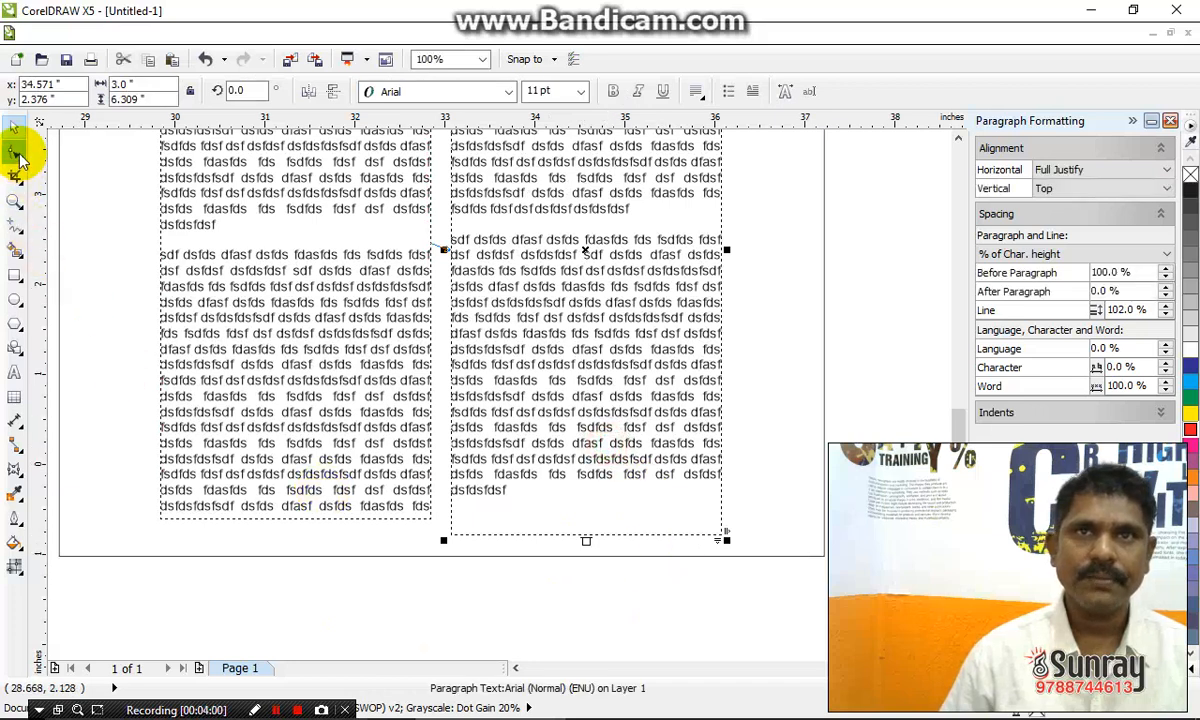
Stretch the second column's line spacing to about 103.5% with the Shape tool, extending its frame to about 6.49 inches.
click(15, 152)
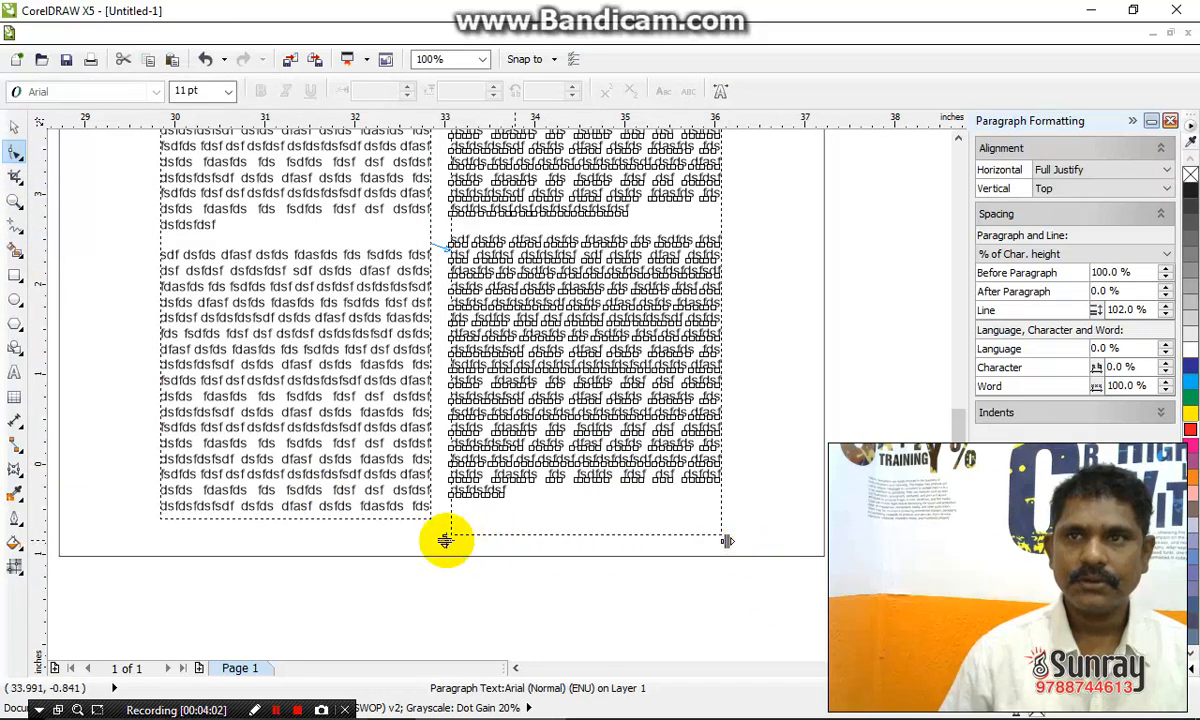
drag(447, 538, 445, 556)
key(ctrl+z)
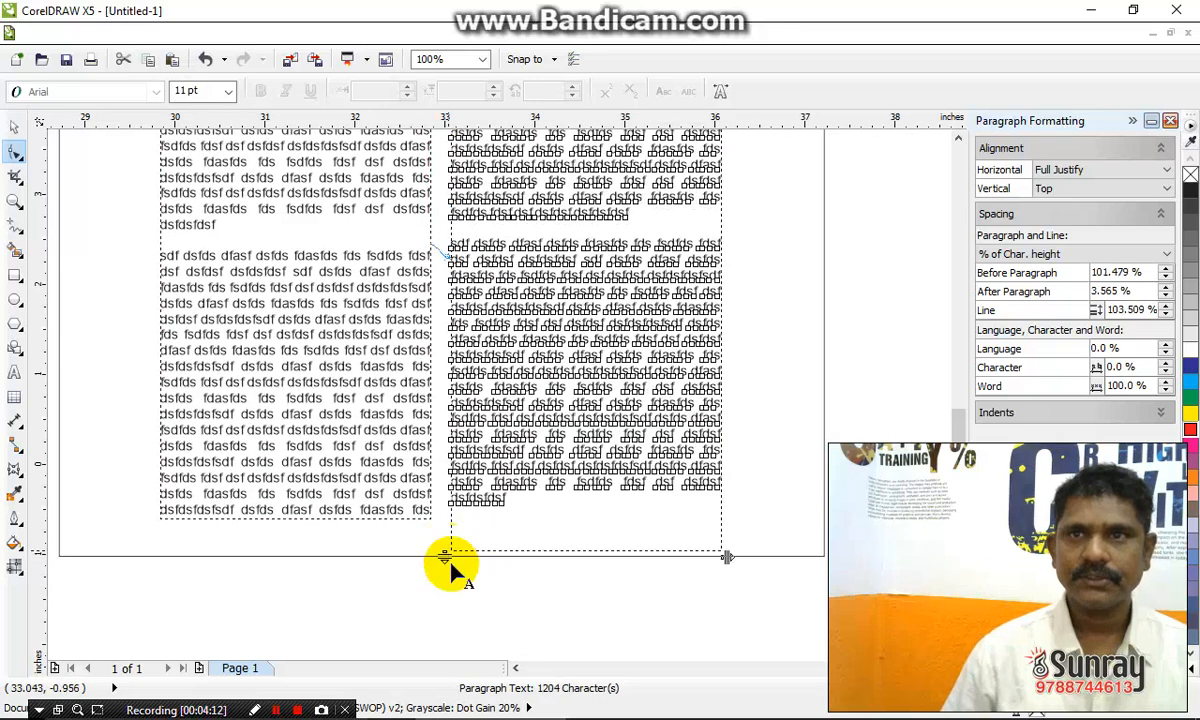
key(space)
click(484, 604)
Examine how the two linked text columns sit together on the whole page below the red banner.
scroll(506, 624, down, 1)
click(532, 375)
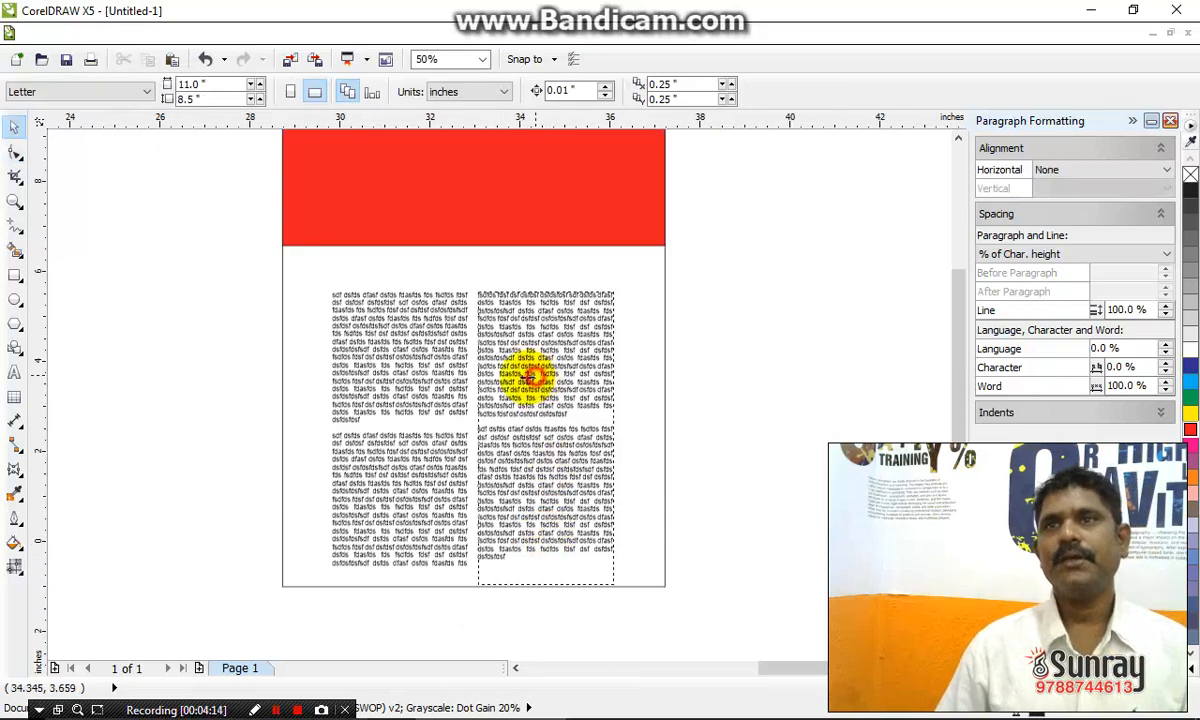
click(440, 366)
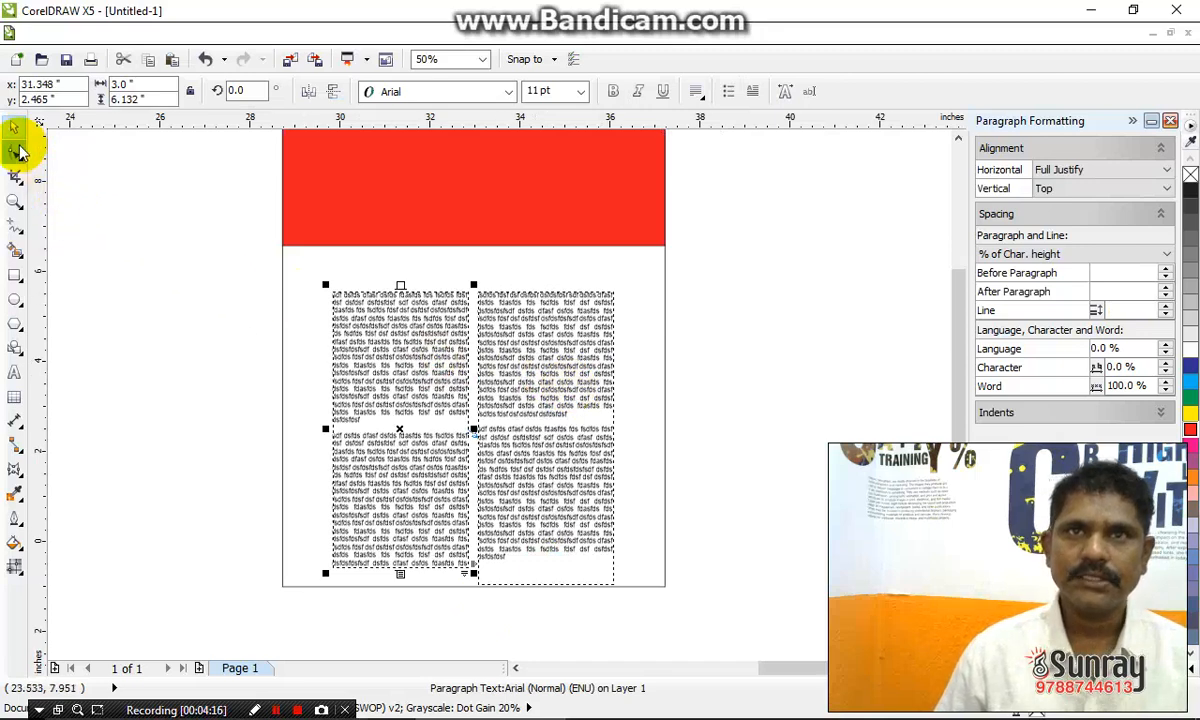
double_click(561, 484)
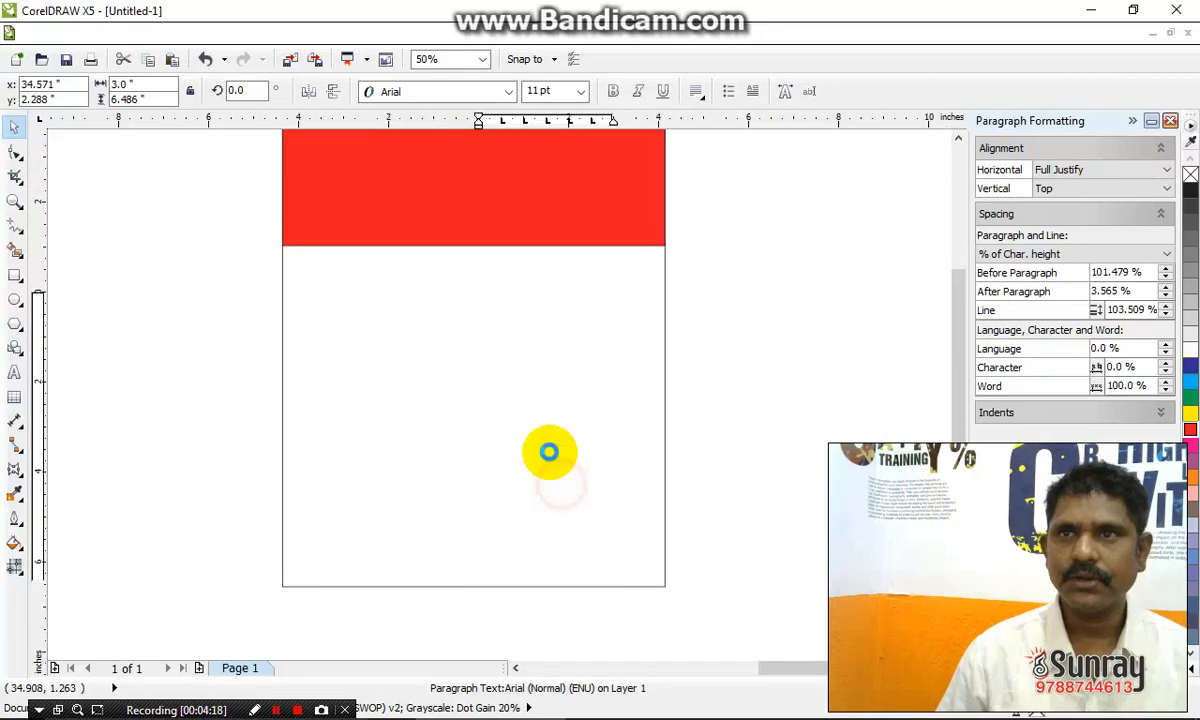
drag(549, 436, 567, 473)
click(14, 128)
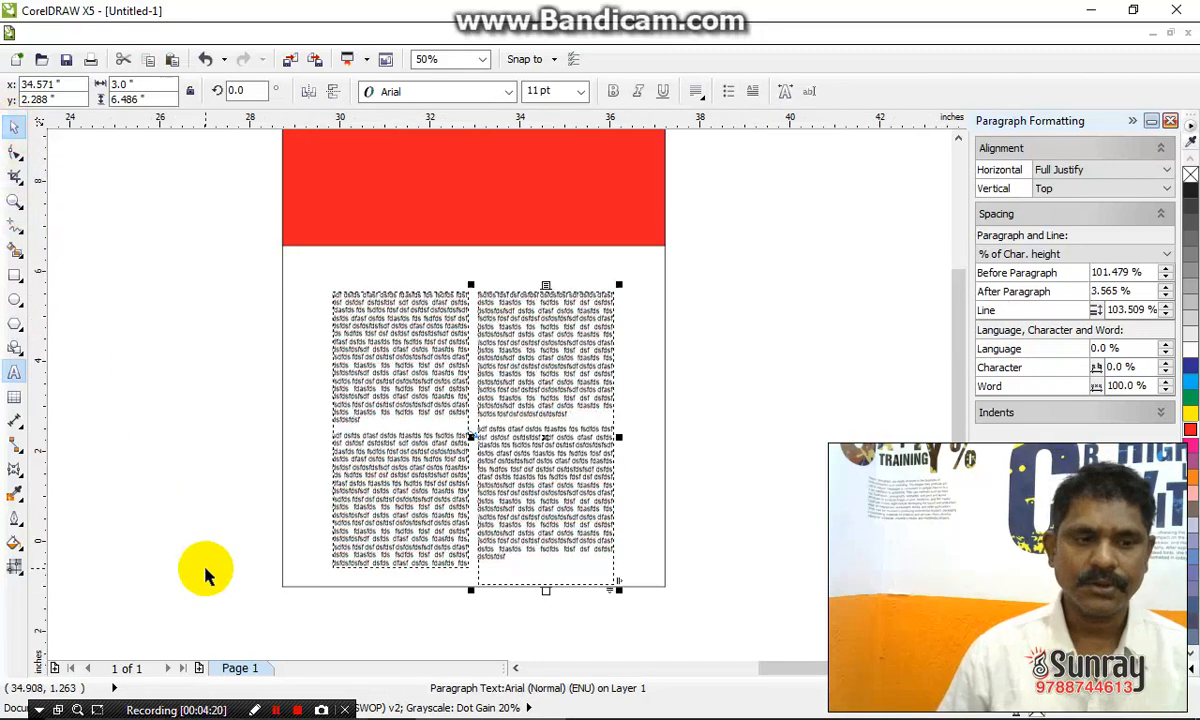
click(205, 573)
scroll(250, 340, down, 2)
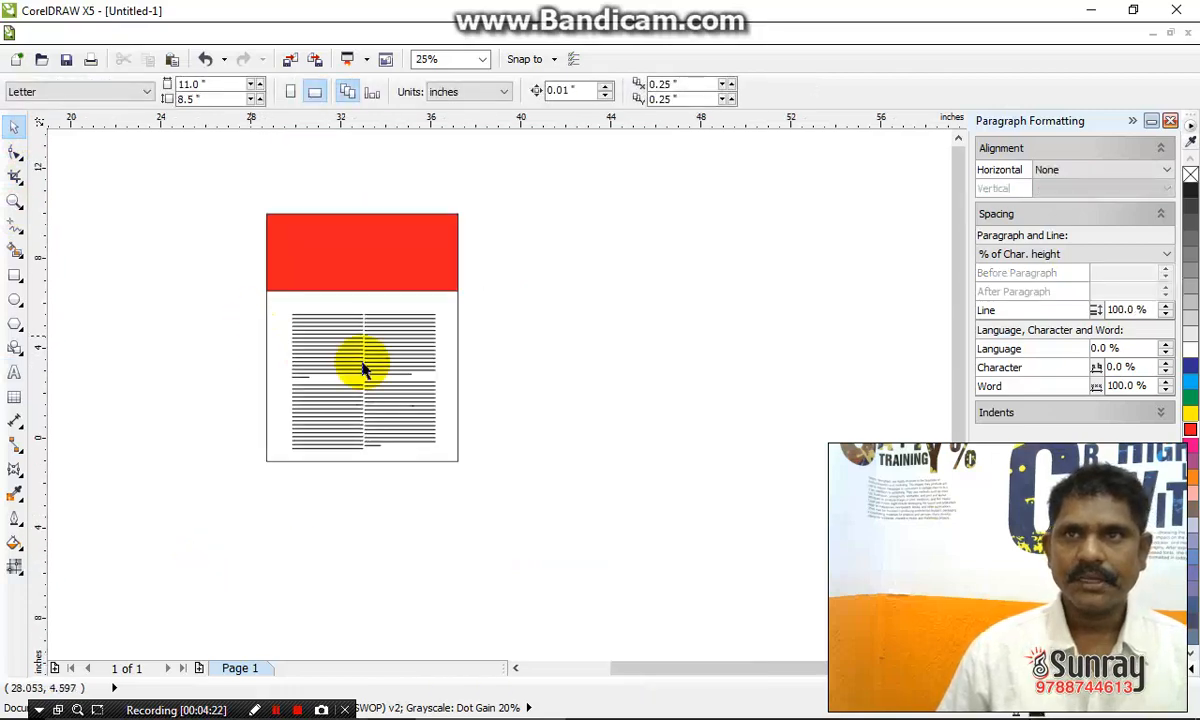
Indent the first line of the first column's opening paragraph by inserting a tab before its first word.
click(298, 330)
scroll(302, 315, up, 2)
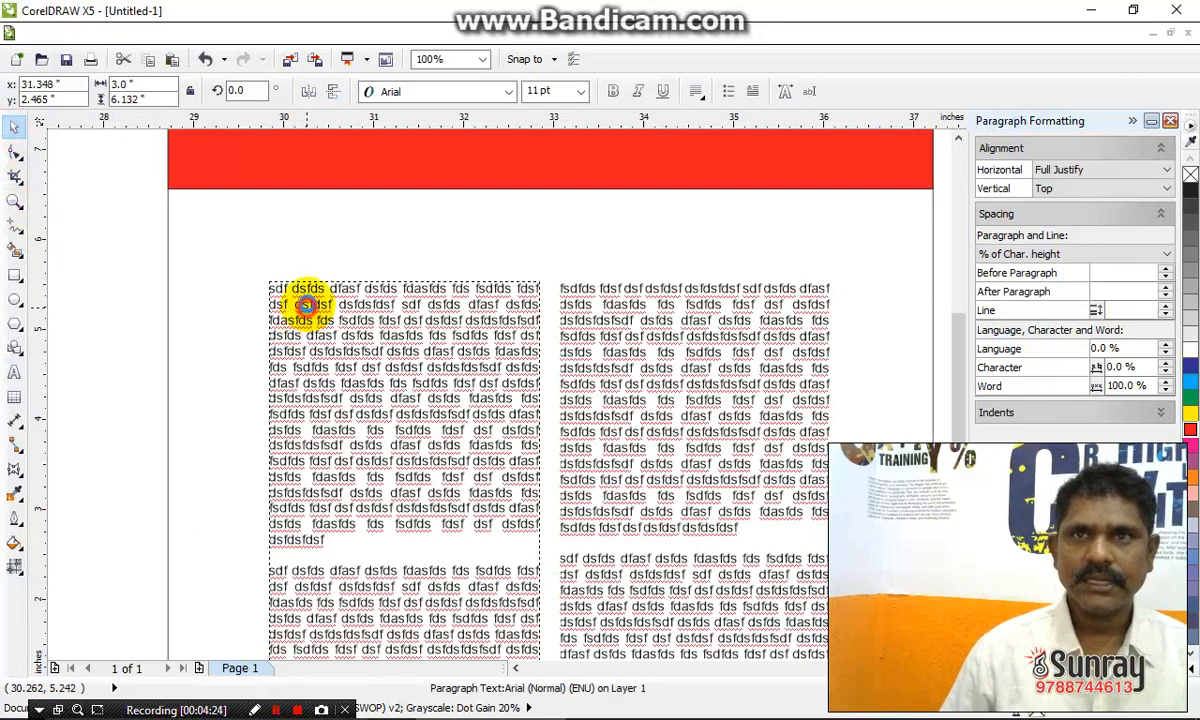
double_click(307, 304)
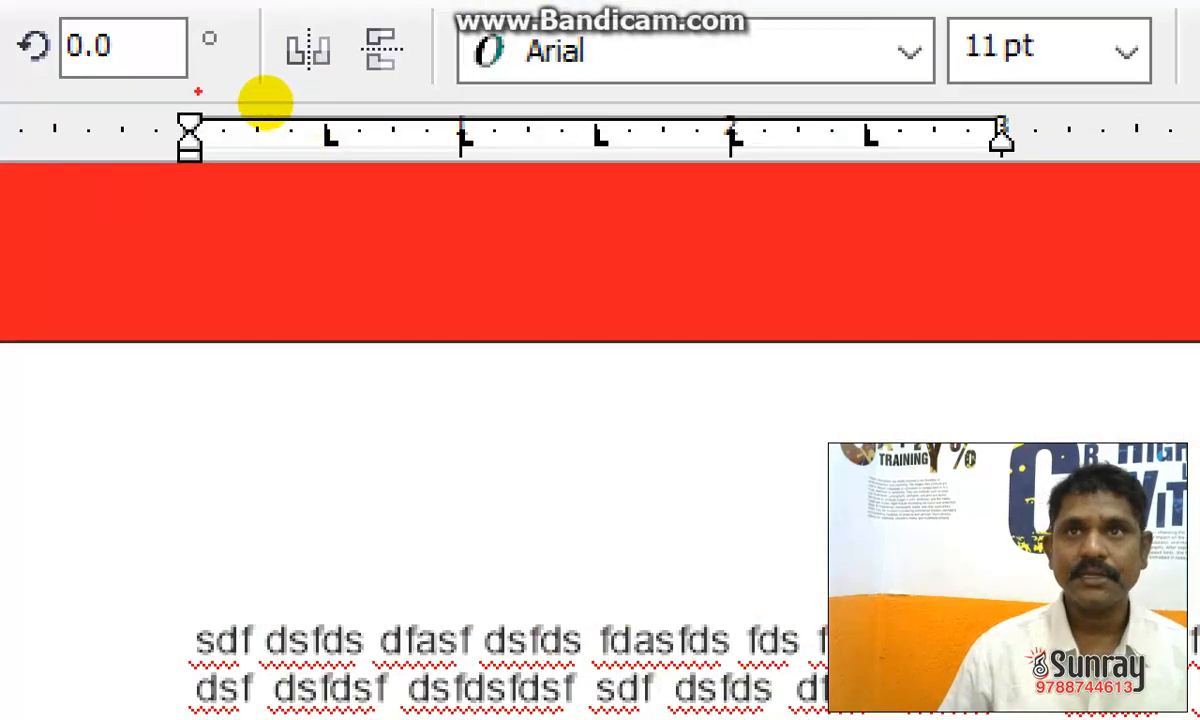
mouse_move(158, 82)
mouse_down()
mouse_move(158, 185)
mouse_move(797, 234)
mouse_move(1195, 223)
mouse_move(1162, 64)
mouse_move(128, 82)
mouse_up()
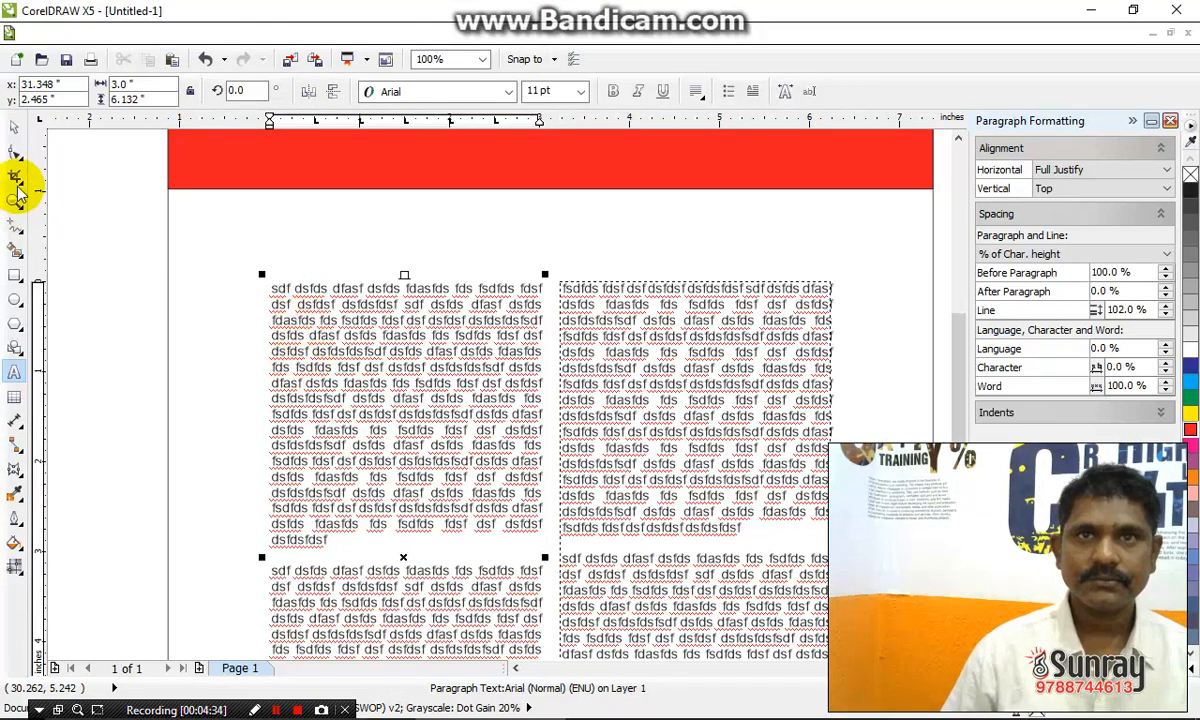
click(17, 130)
click(322, 362)
double_click(324, 364)
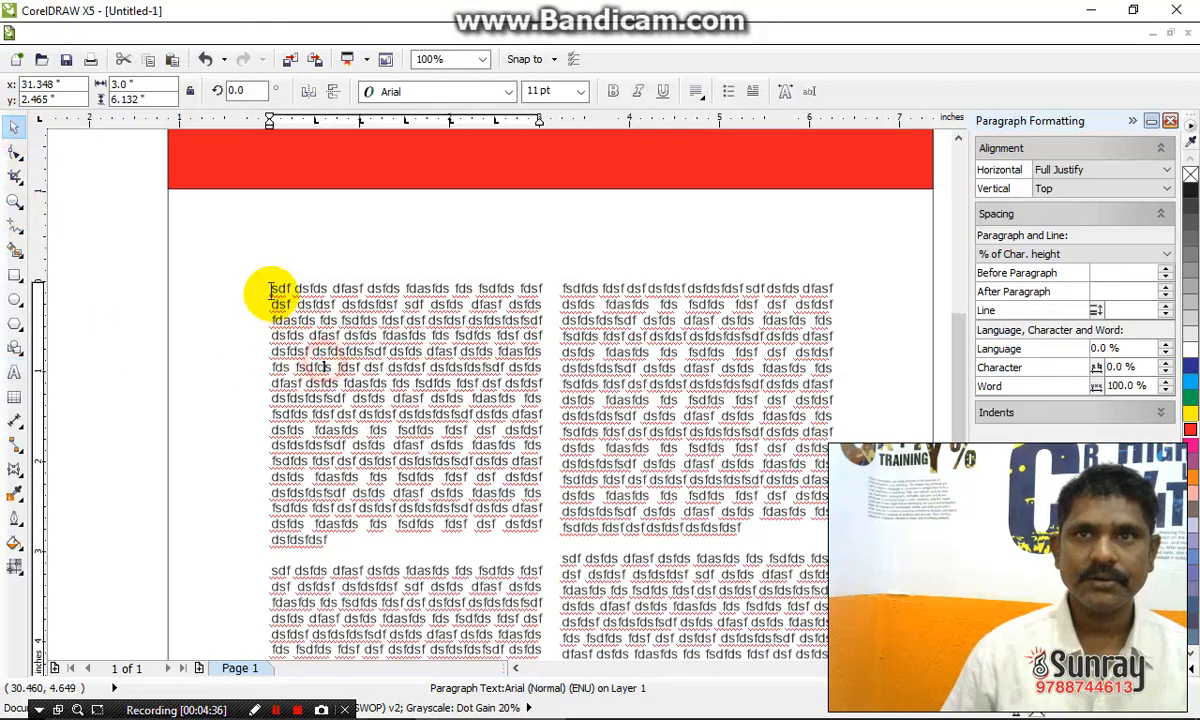
click(272, 290)
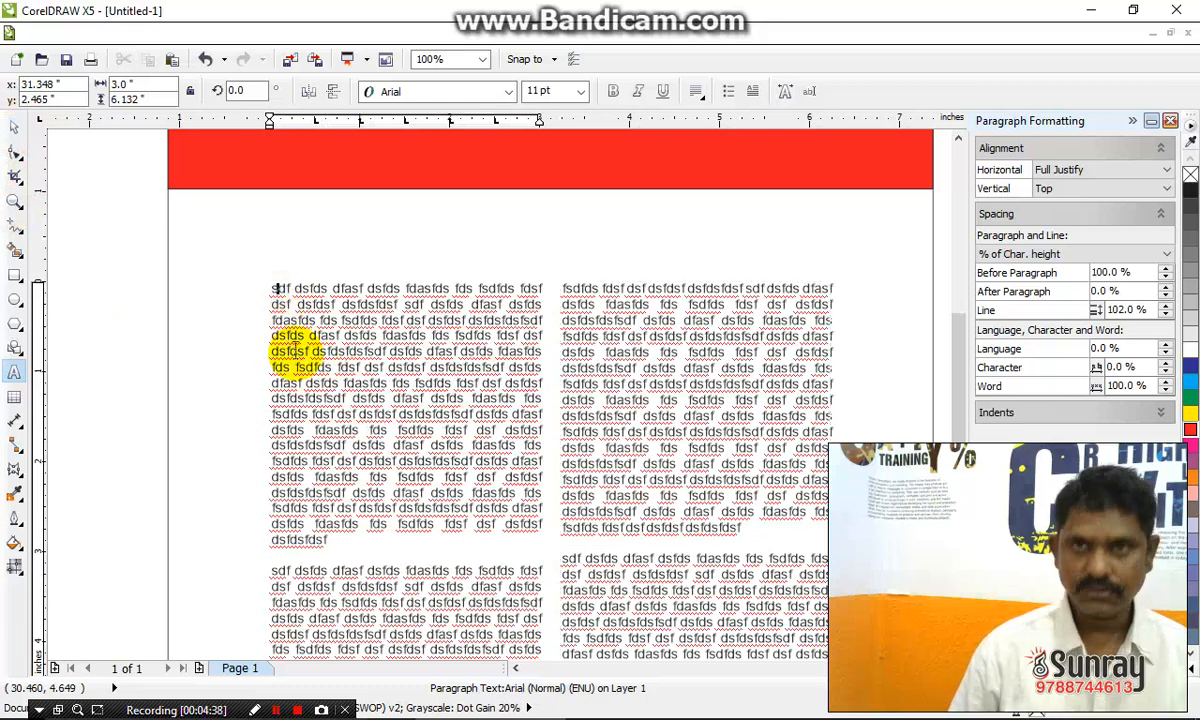
key(Tab)
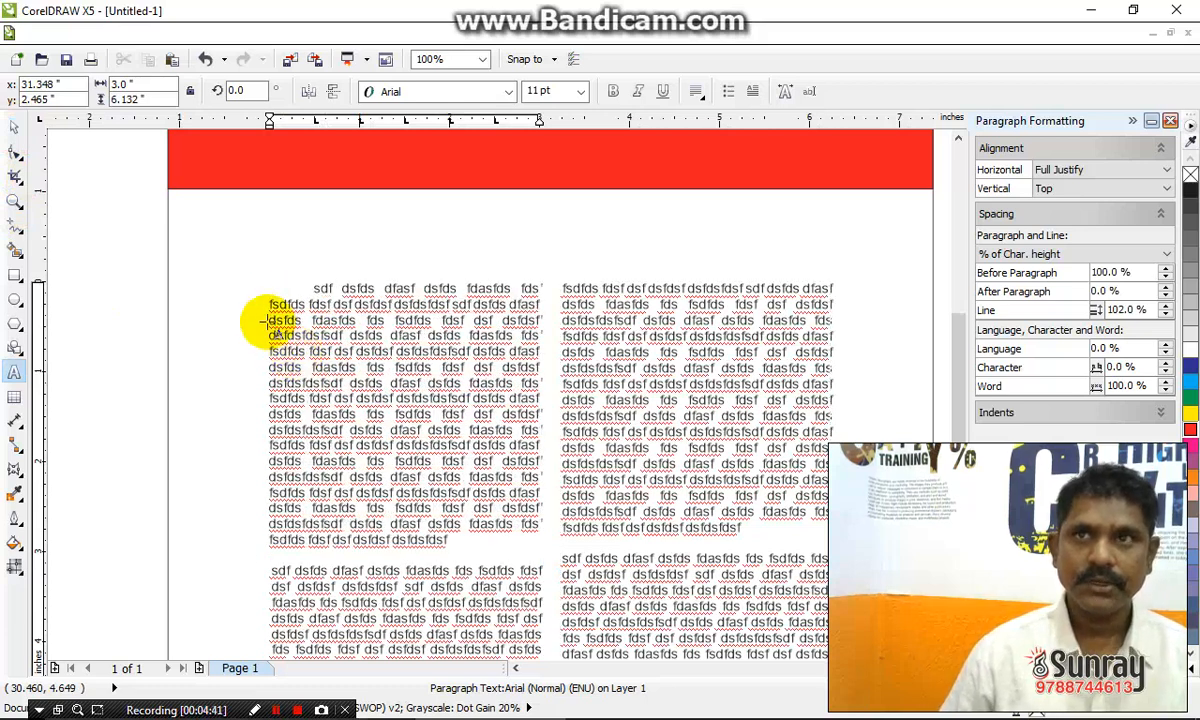
Select the first letter of the opening paragraph and apply a drop cap to that paragraph.
click(334, 284)
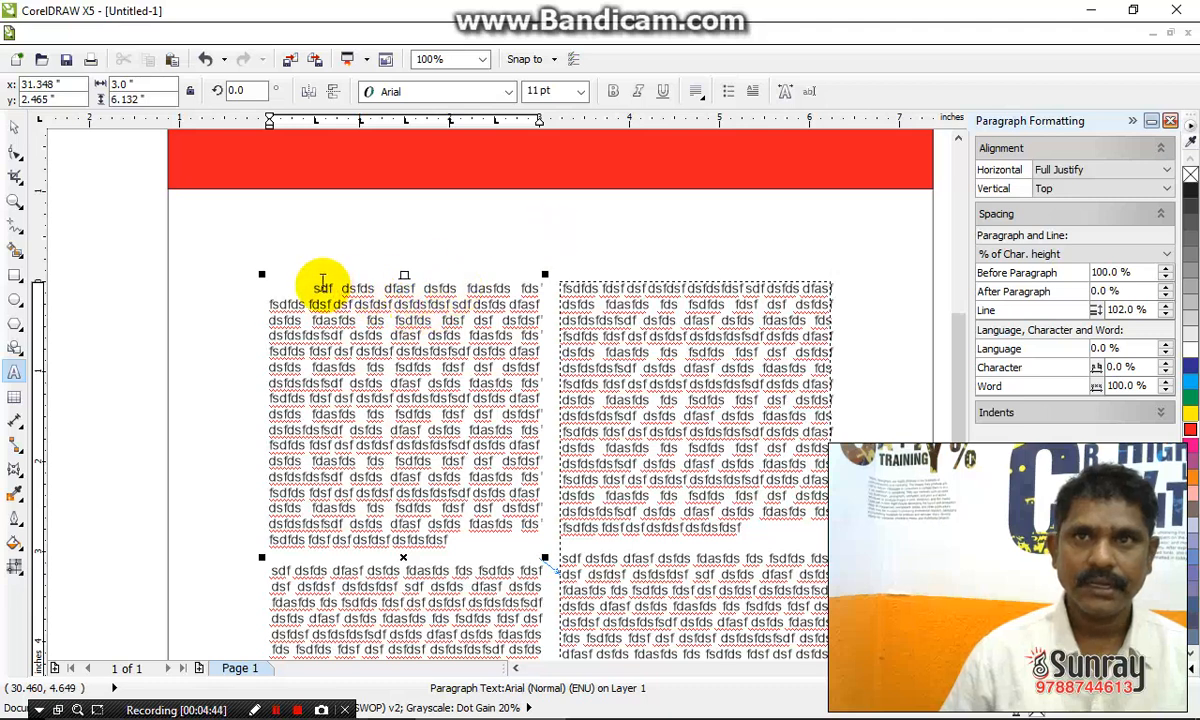
click(692, 93)
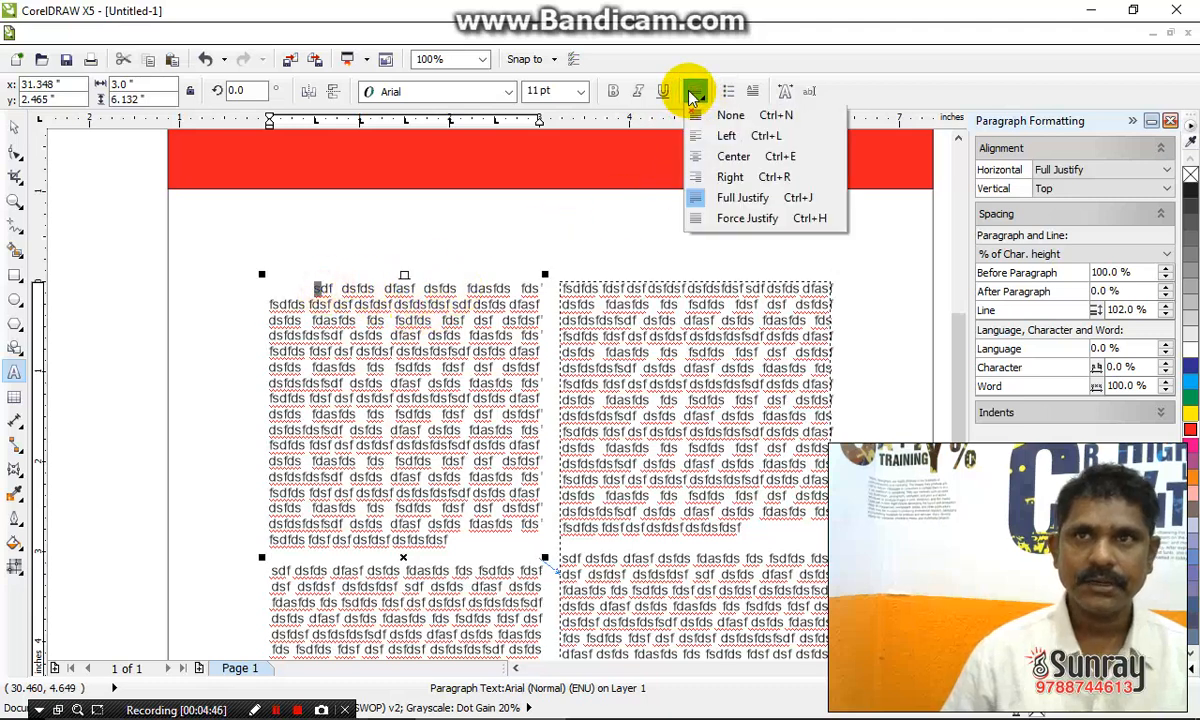
click(692, 48)
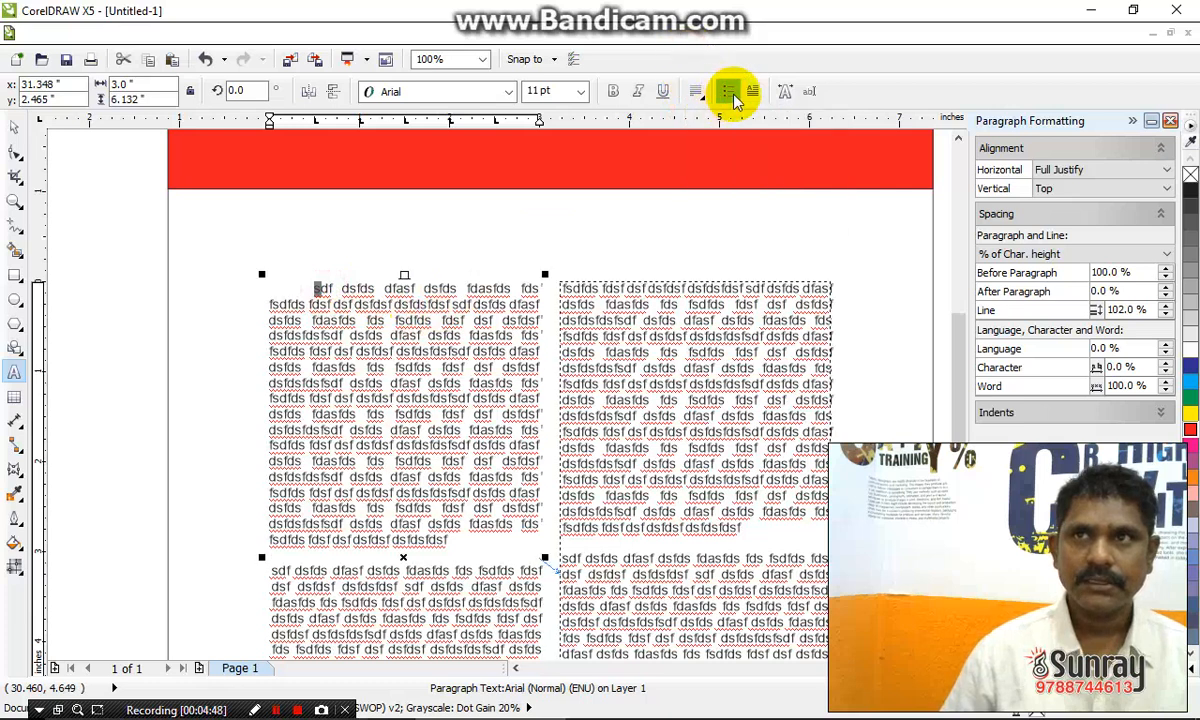
click(751, 90)
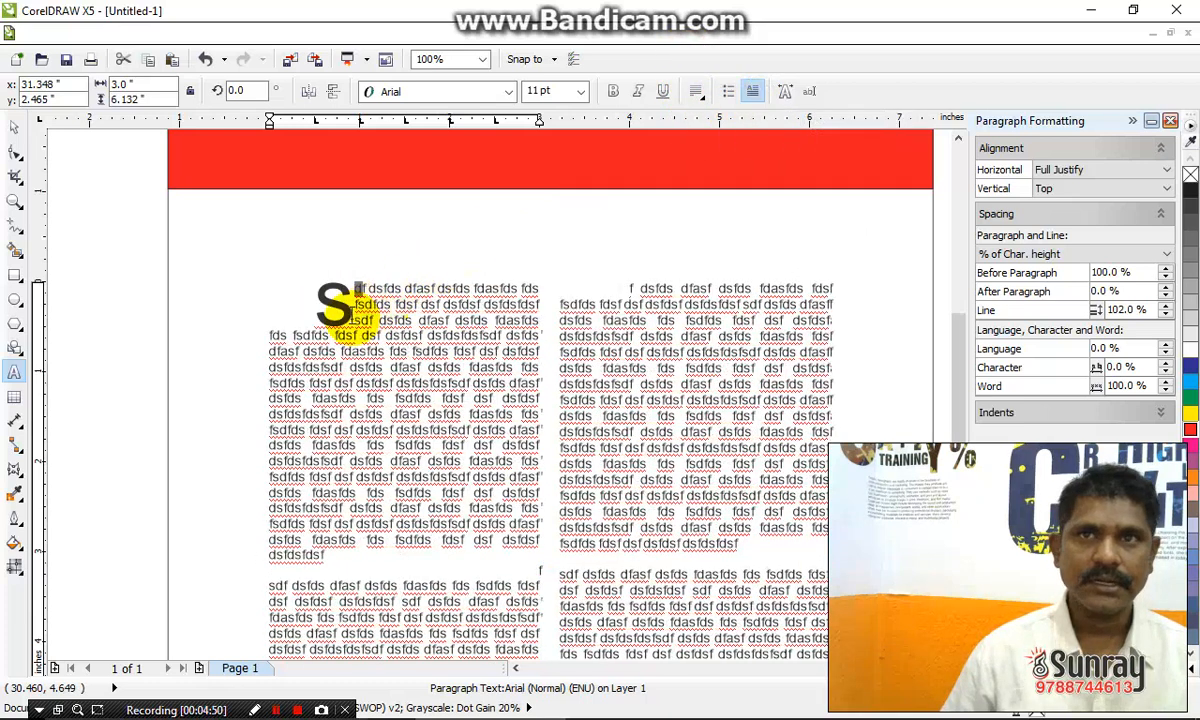
scroll(345, 312, down, 2)
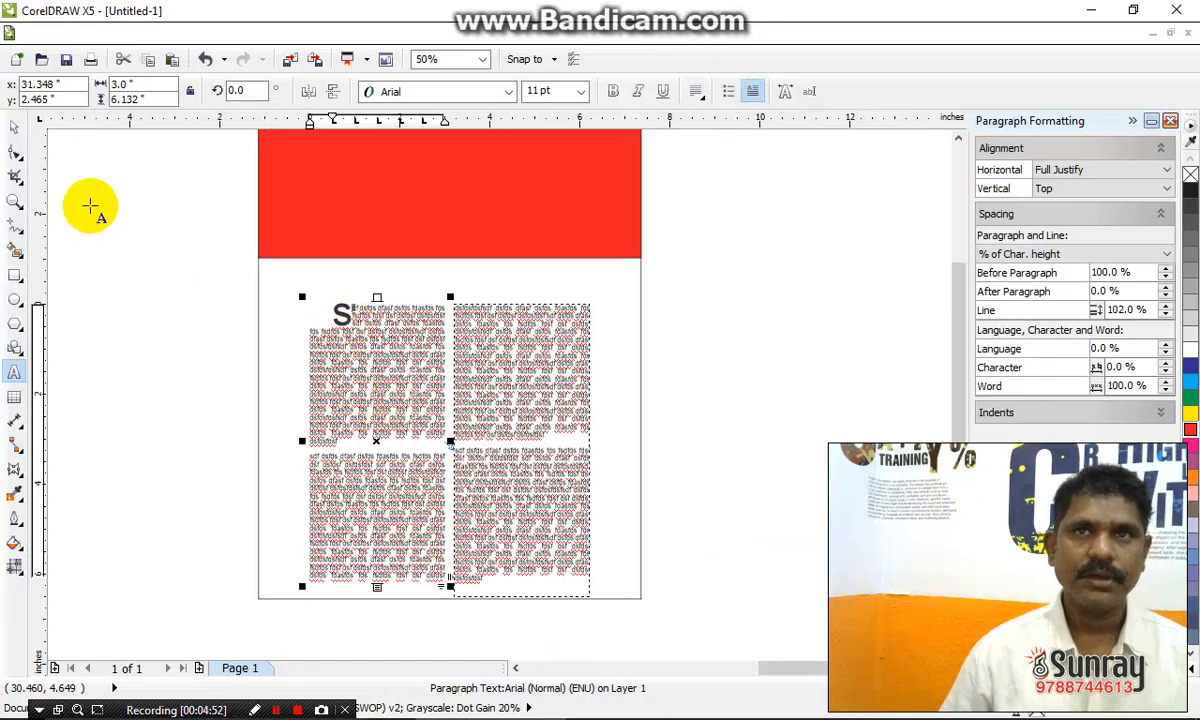
click(14, 125)
click(130, 353)
scroll(140, 384, down, 2)
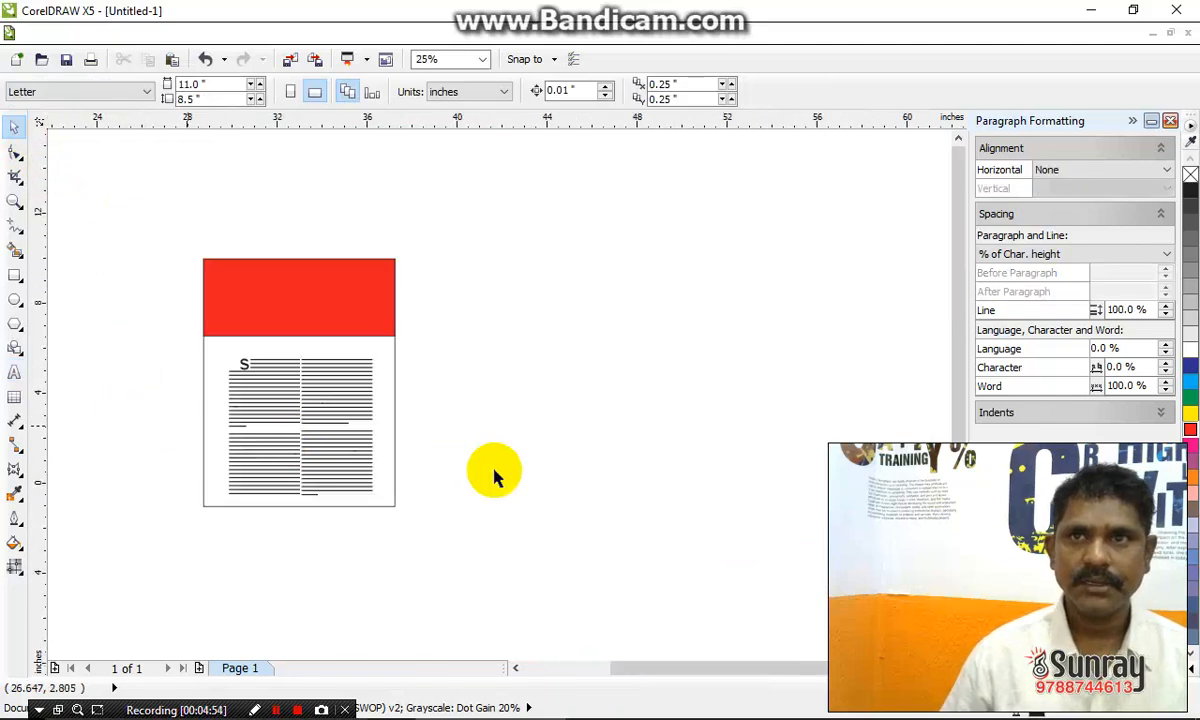
Insert a tab before the first word of the first column's second paragraph to indent its first line.
scroll(264, 459, up, 4)
double_click(128, 364)
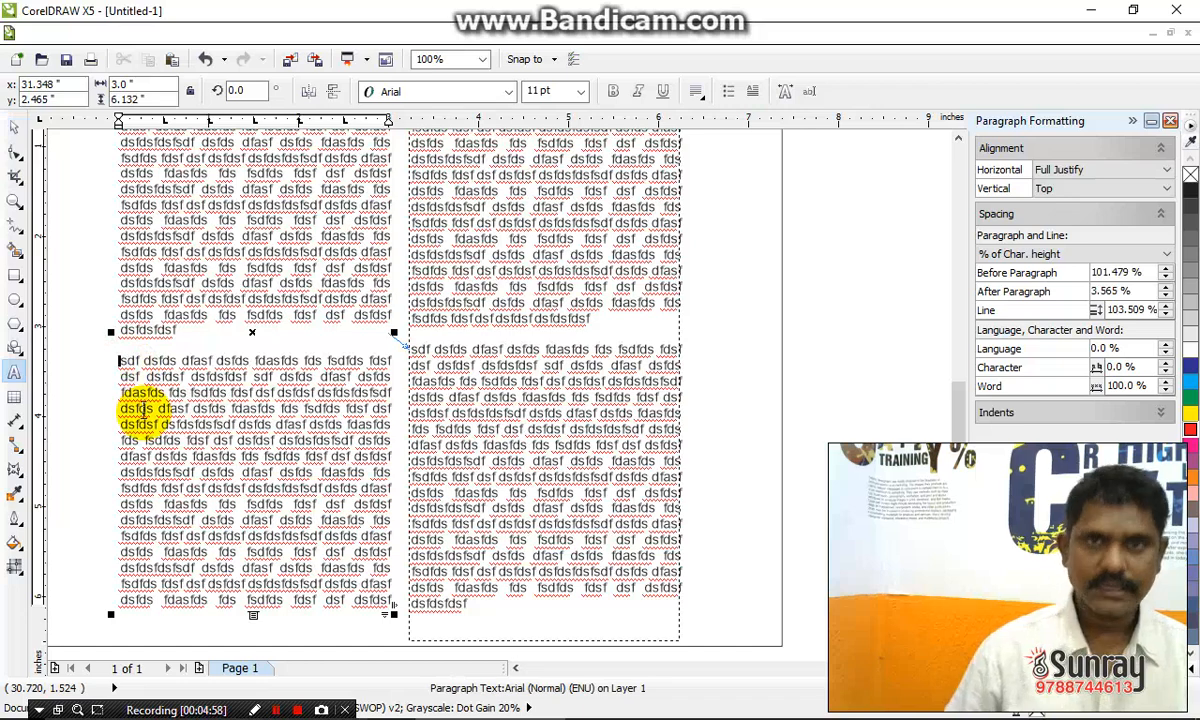
key(Tab)
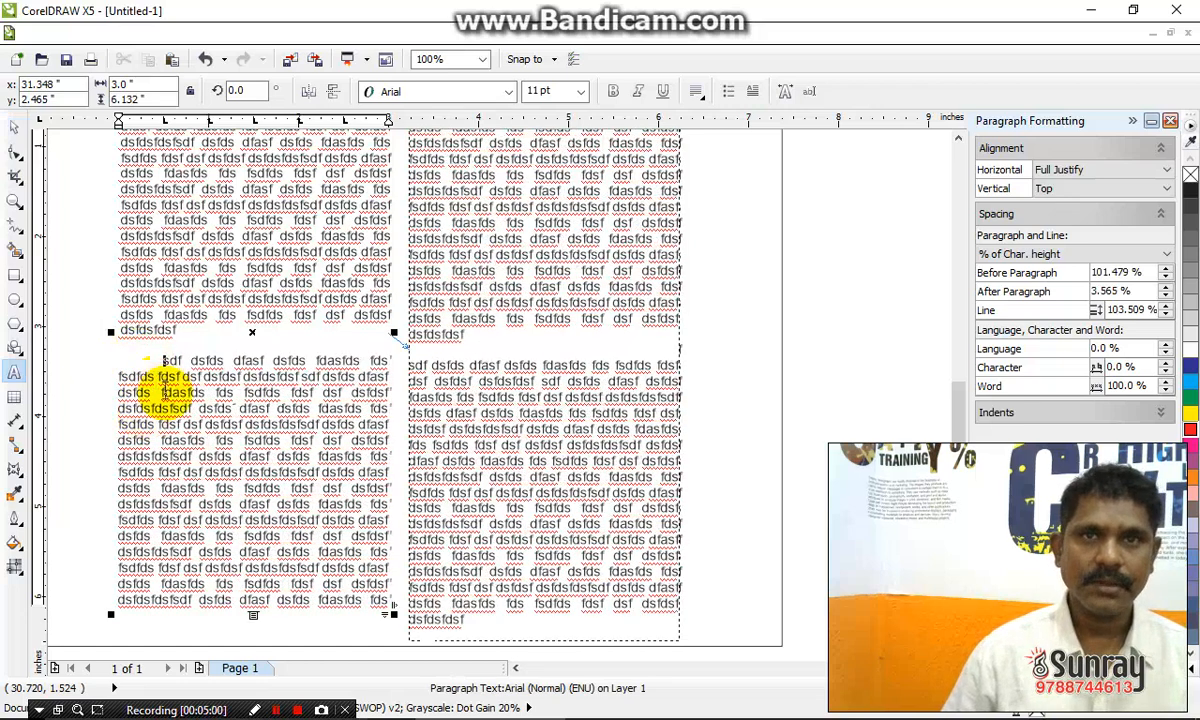
Select all the text and move its first tab stop to about 0.3 inches on the ruler to reduce the second paragraph's indent.
key(ctrl+a)
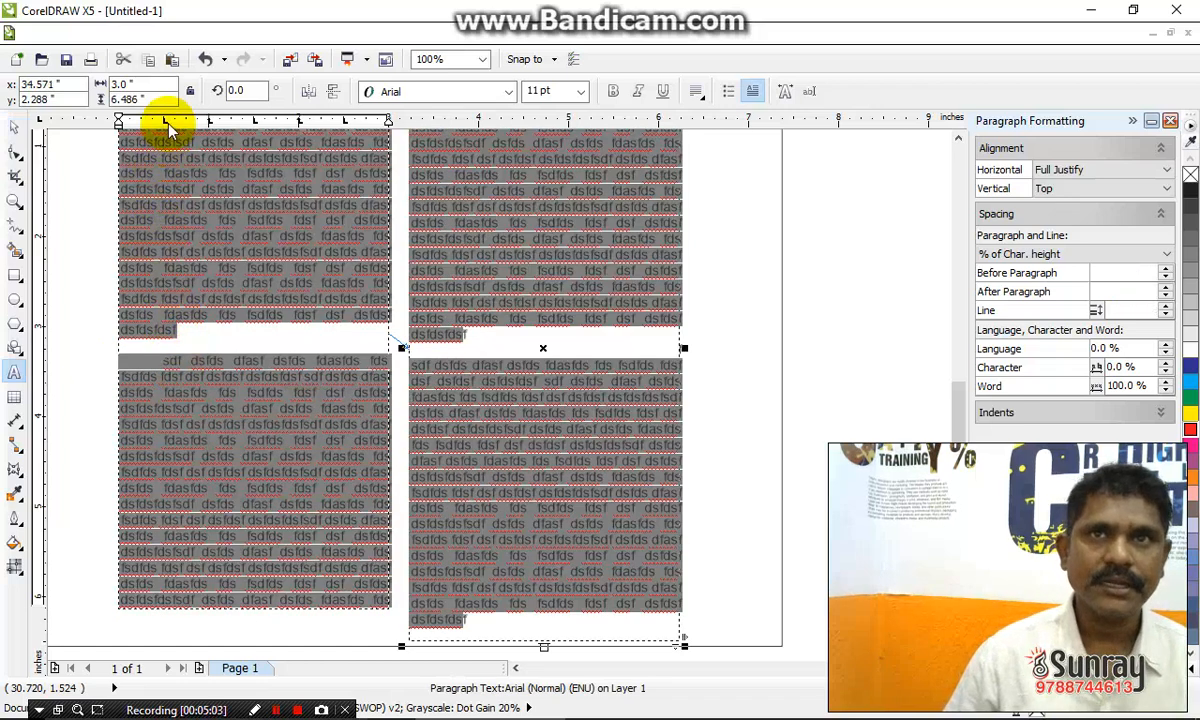
drag(168, 125, 146, 124)
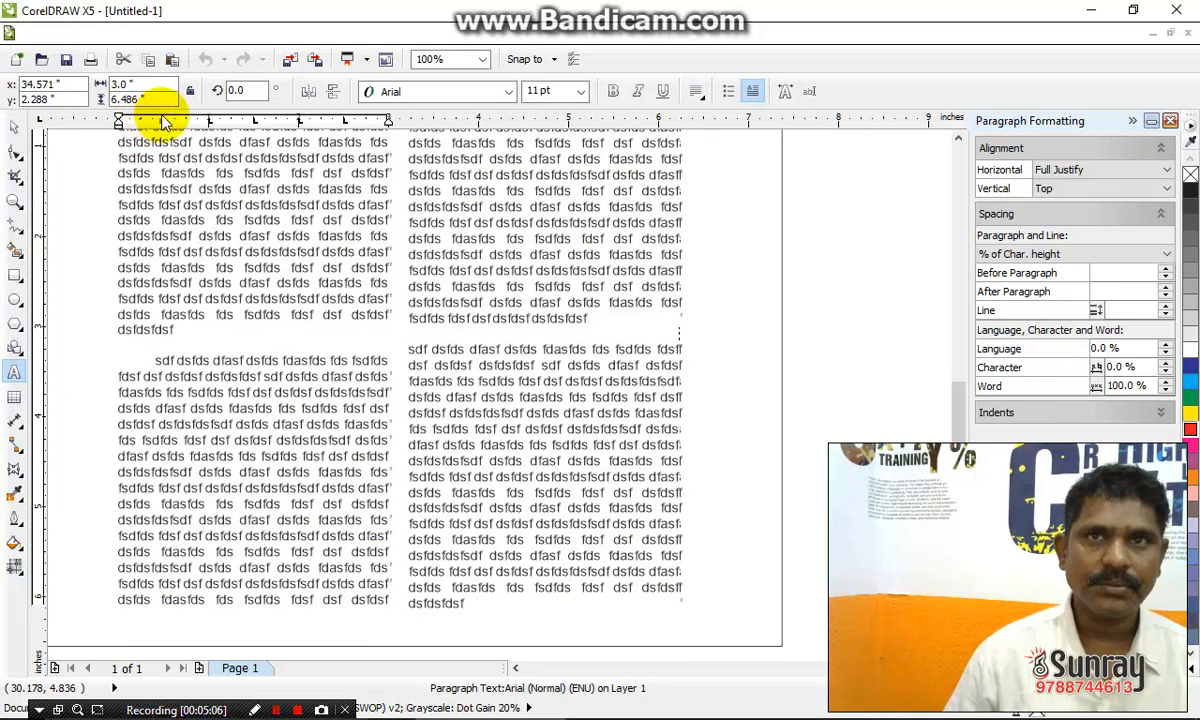
drag(143, 122, 165, 125)
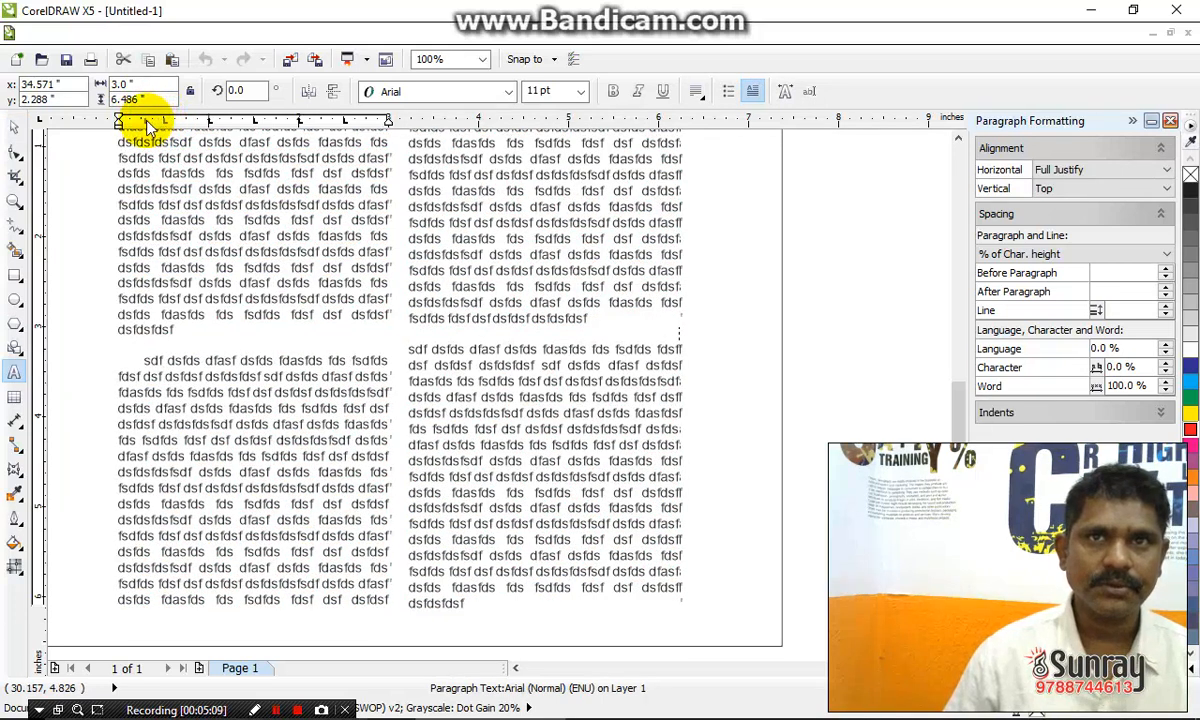
key(ctrl+a)
scroll(318, 489, down, 1)
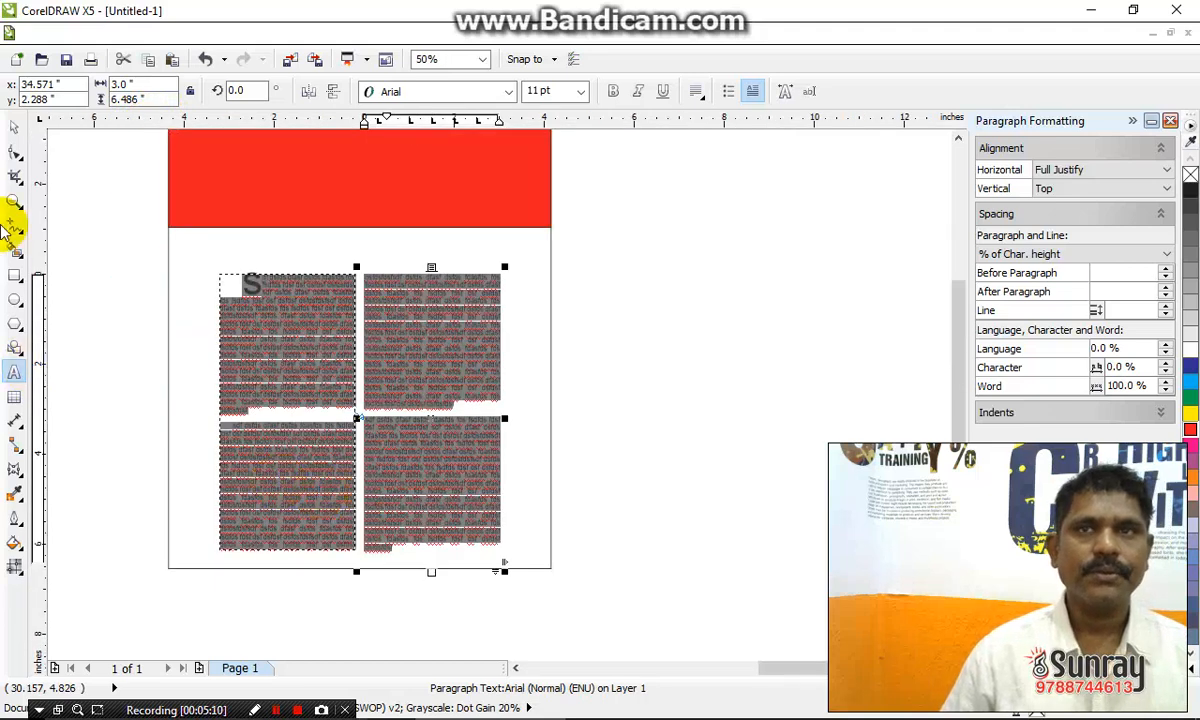
click(15, 130)
click(747, 458)
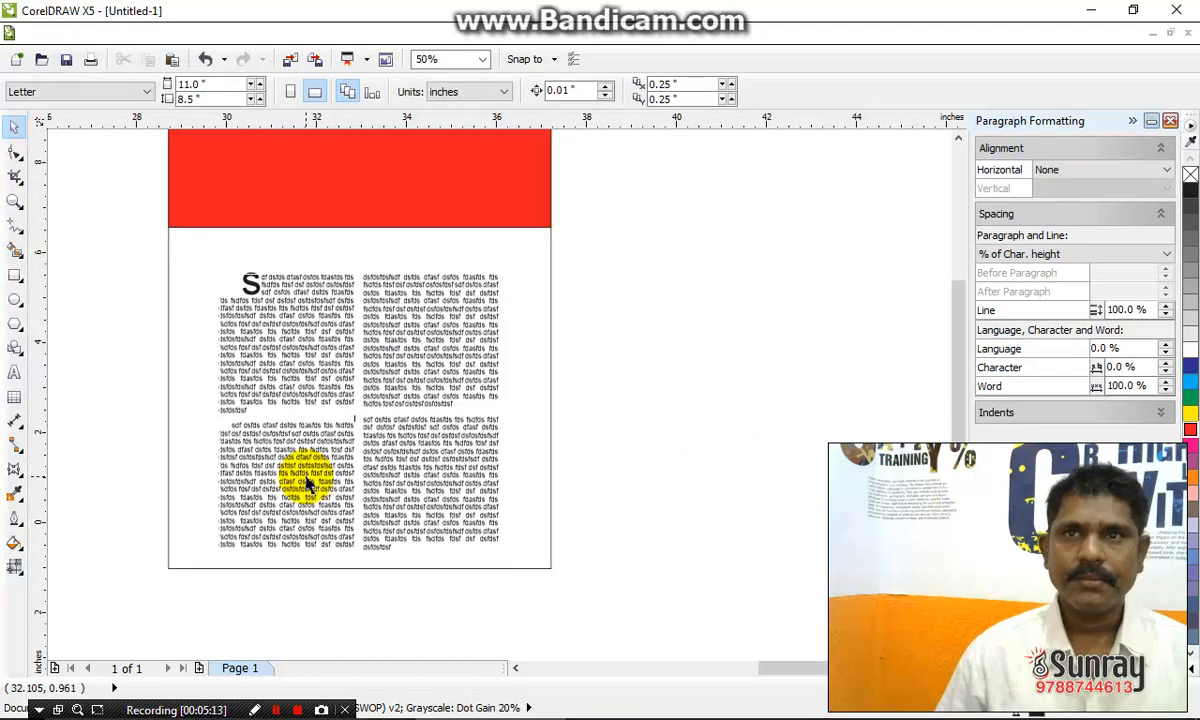
Set the spacing before the first column's second paragraph to 150% of character height.
click(302, 480)
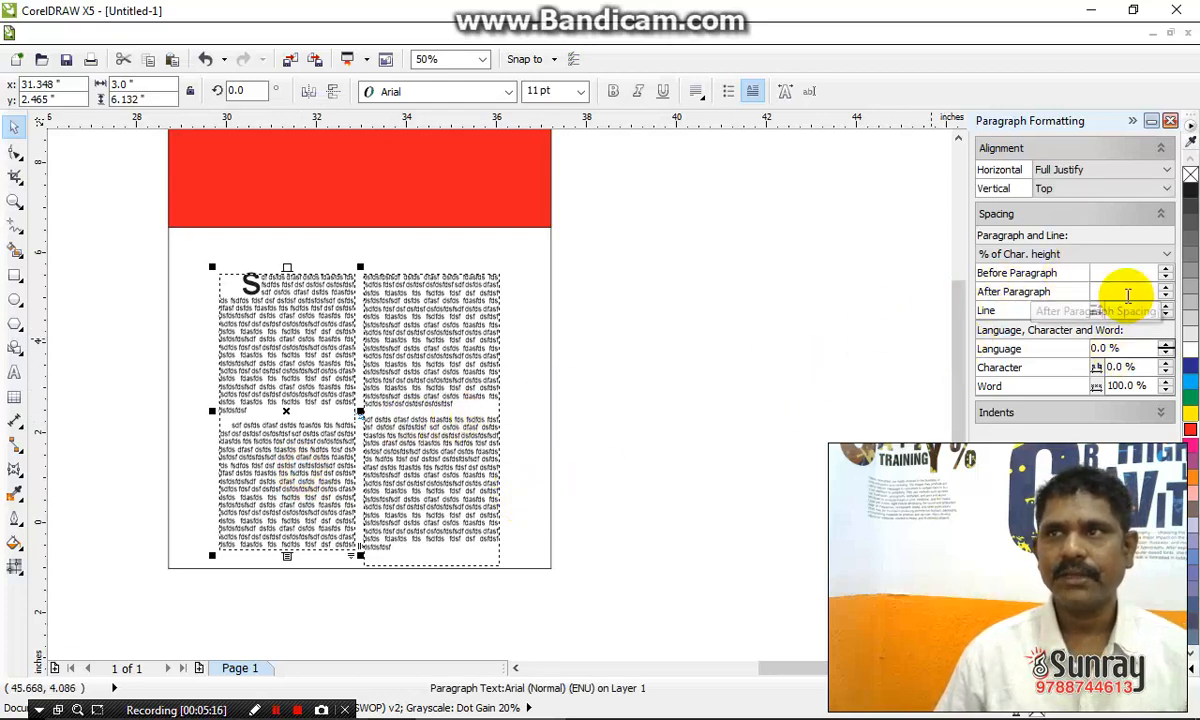
double_click(415, 418)
scroll(215, 434, up, 2)
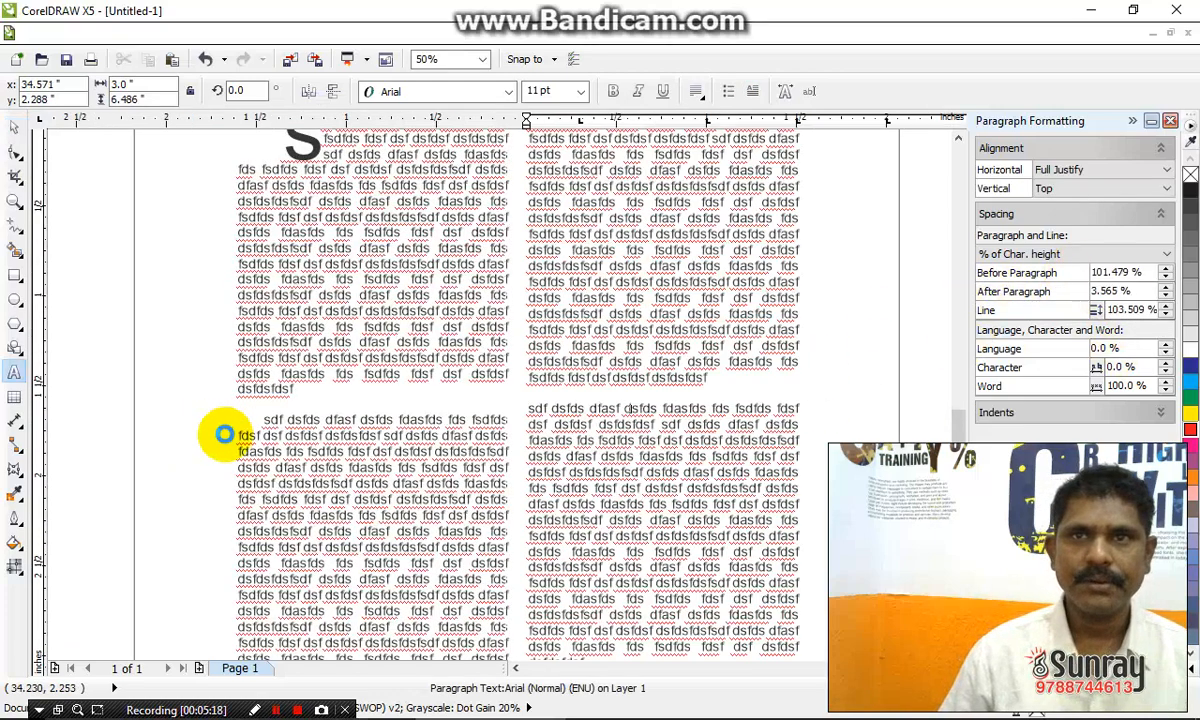
click(320, 412)
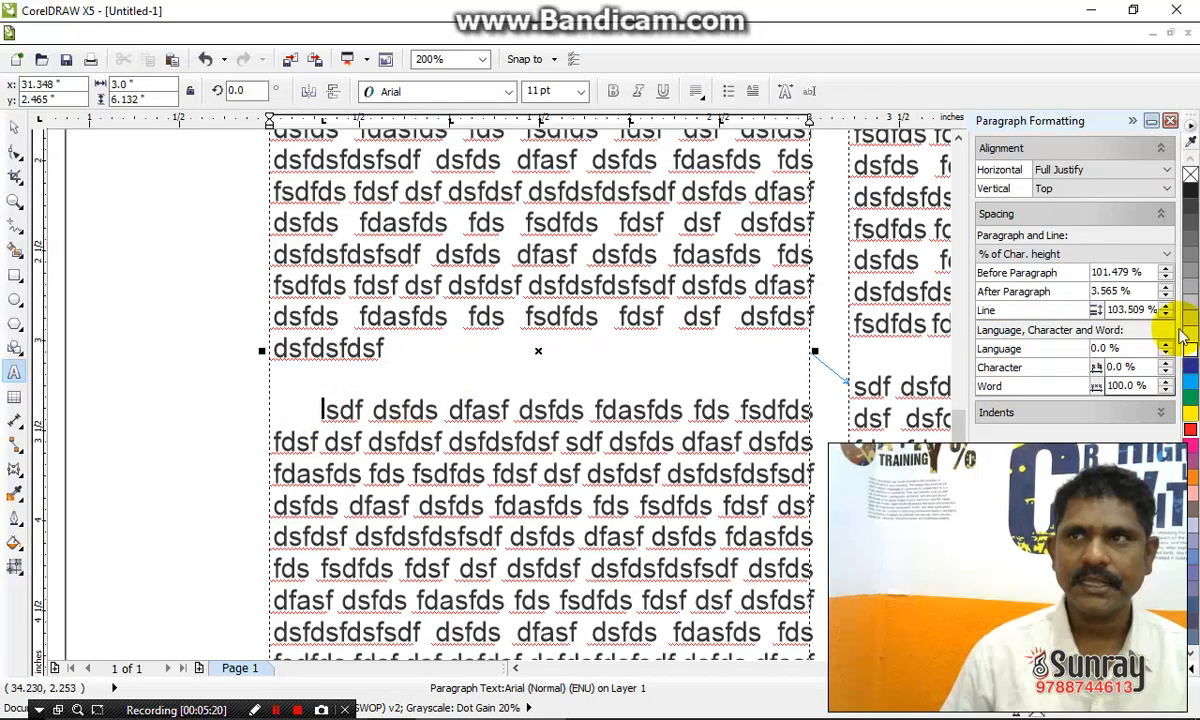
double_click(1104, 270)
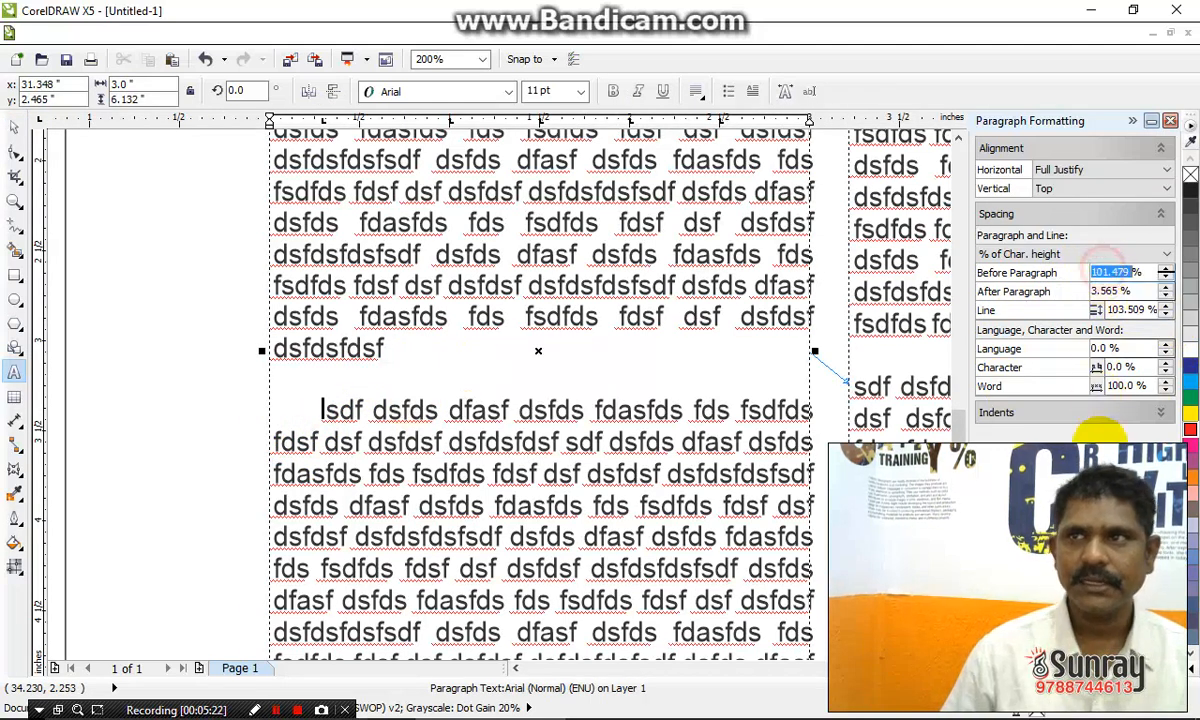
key(Return)
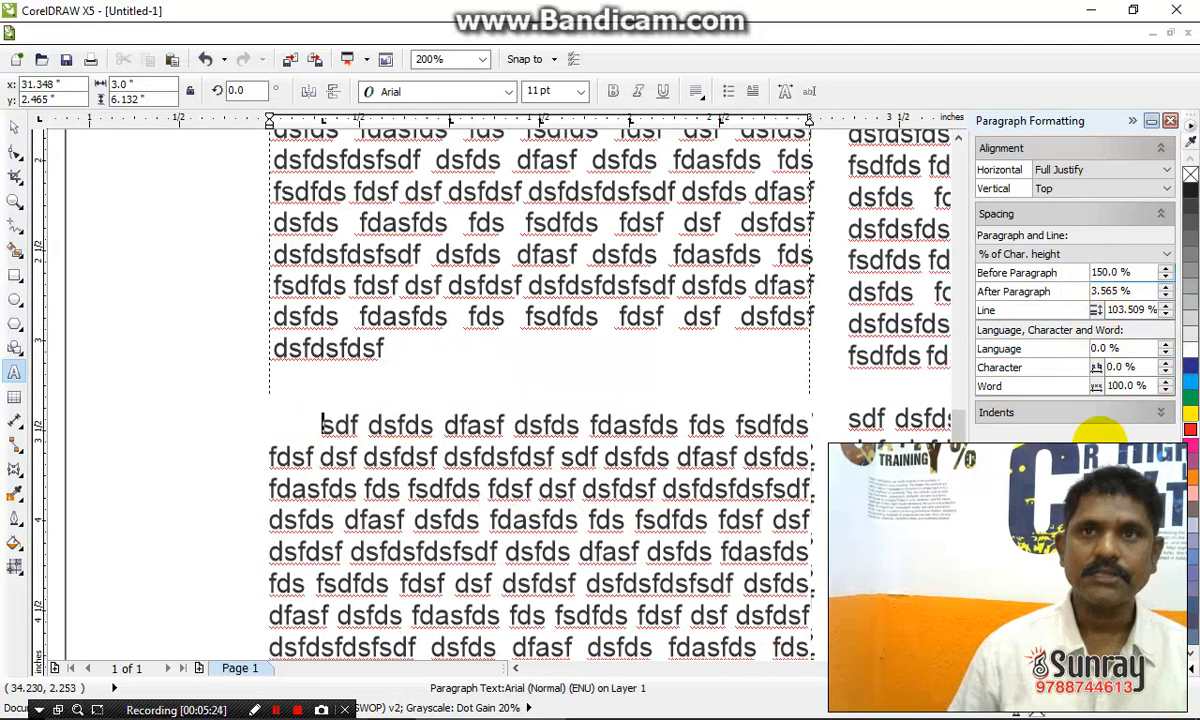
Undo and redo the change to the spacing before the second paragraph to compare the two layouts.
key(ctrl+a)
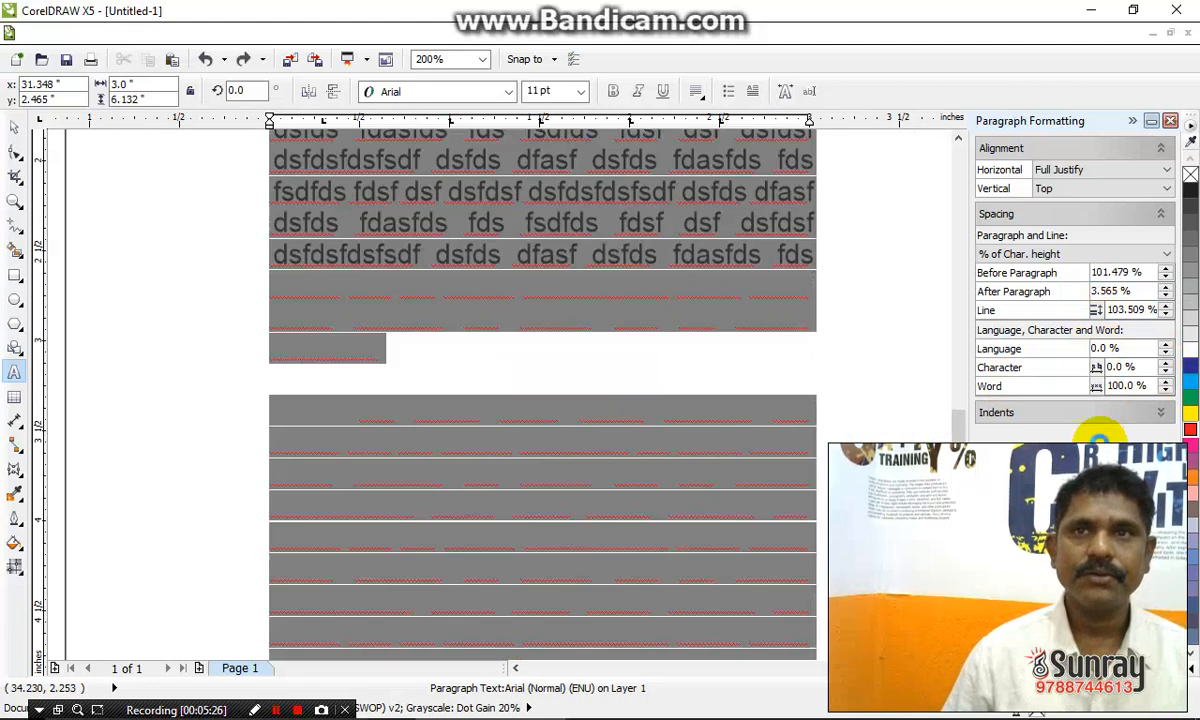
key(ctrl+shift+z)
key(ctrl+shift+z)
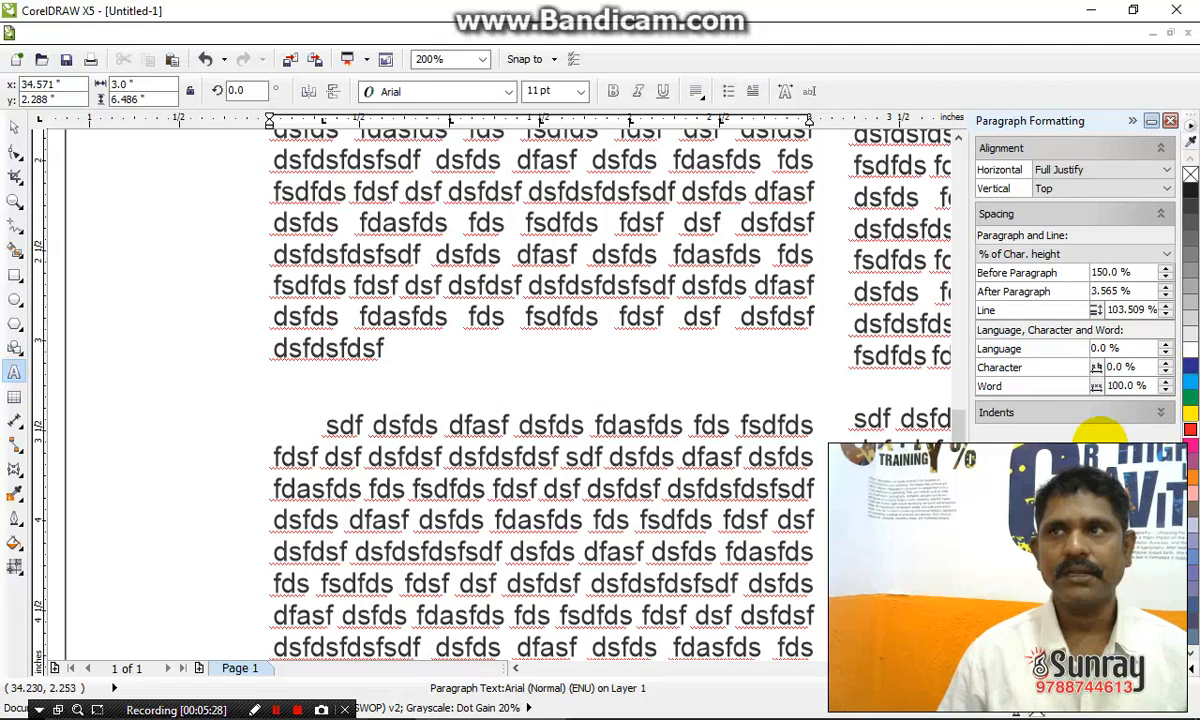
click(371, 391)
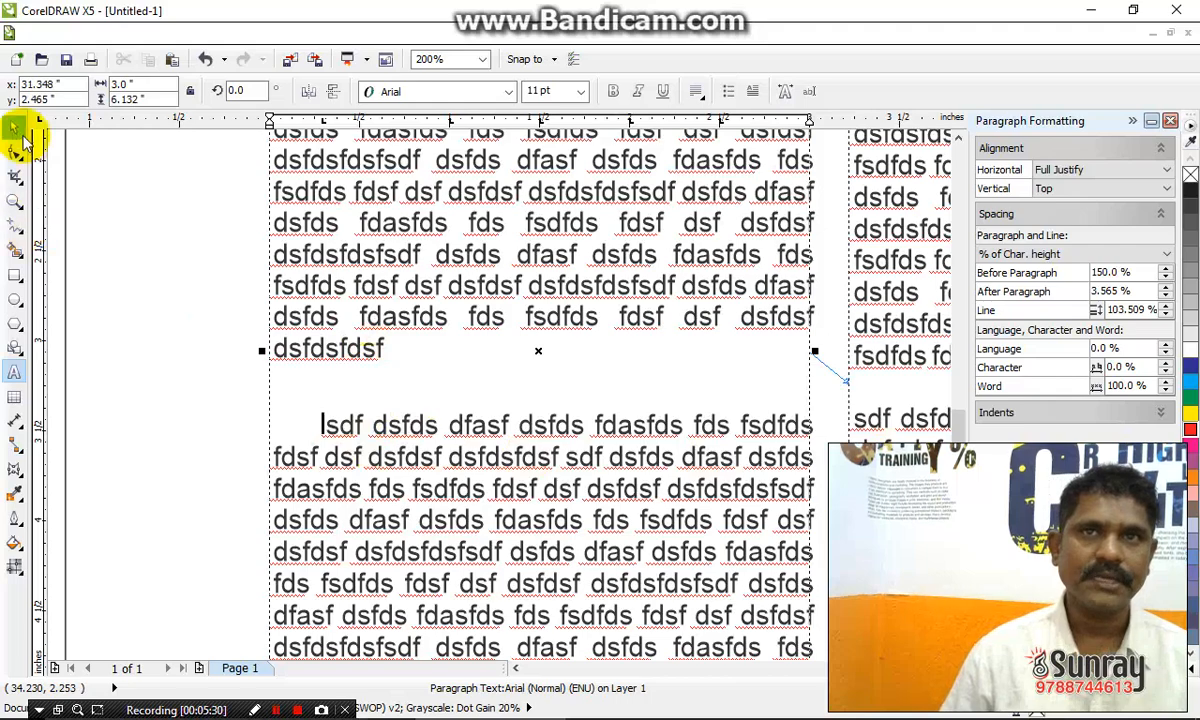
Select a few lines in the first column's opening paragraph and examine its before-paragraph and line spacing, including on the whole page.
drag(447, 200, 458, 254)
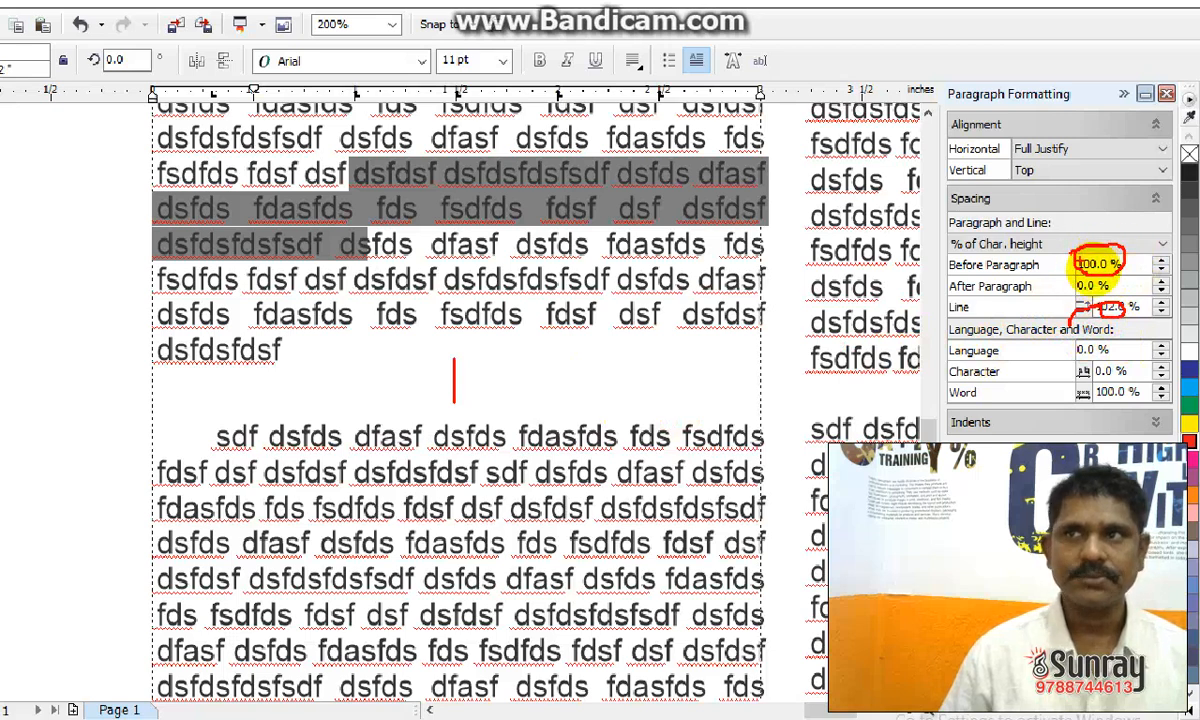
drag(1098, 265, 555, 390)
drag(1110, 318, 620, 208)
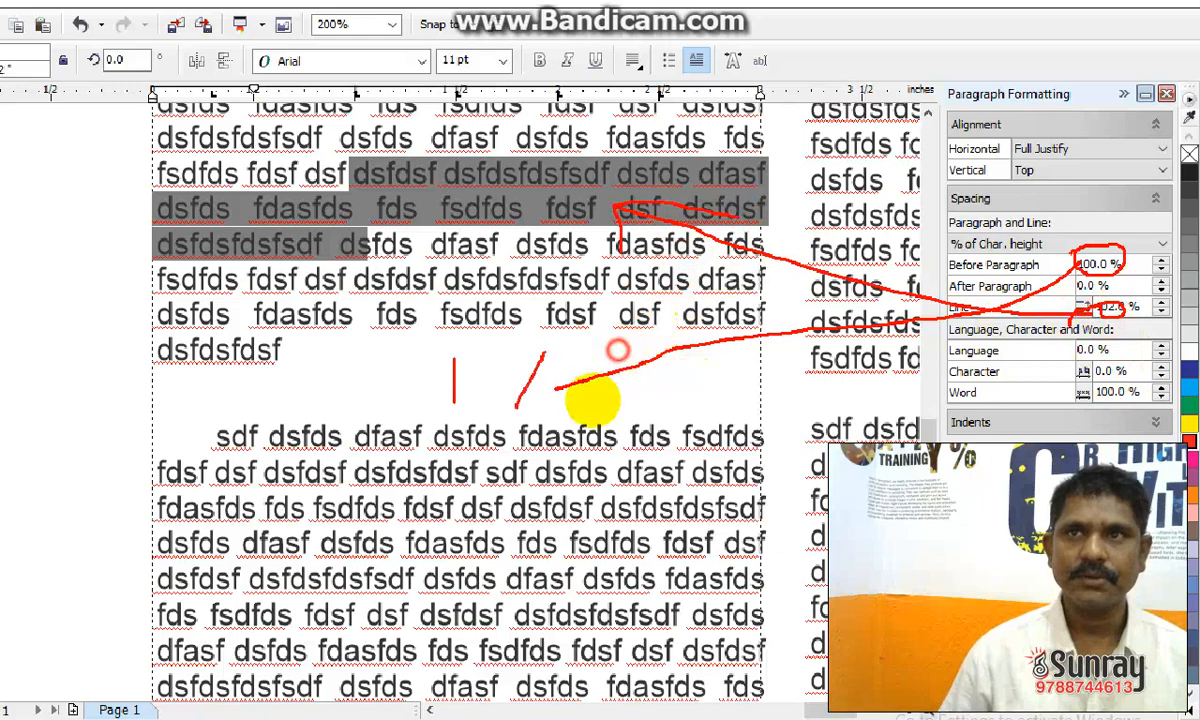
drag(545, 352, 628, 408)
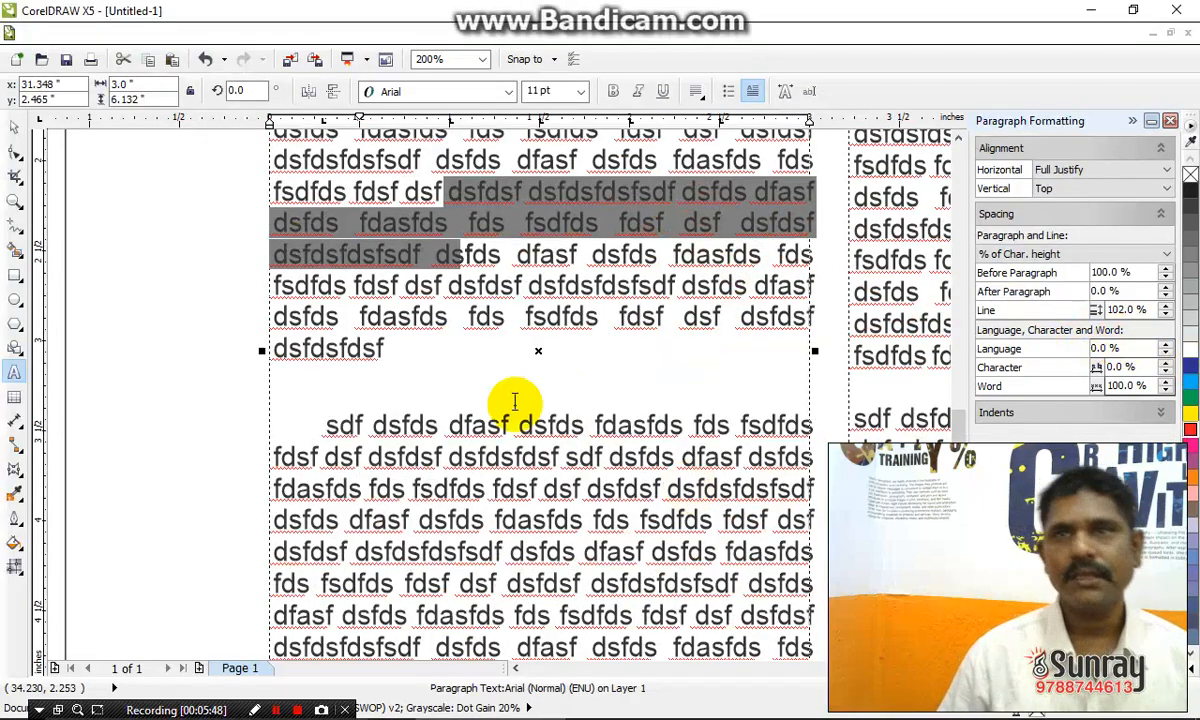
scroll(555, 475, down, 3)
scroll(611, 443, down, 2)
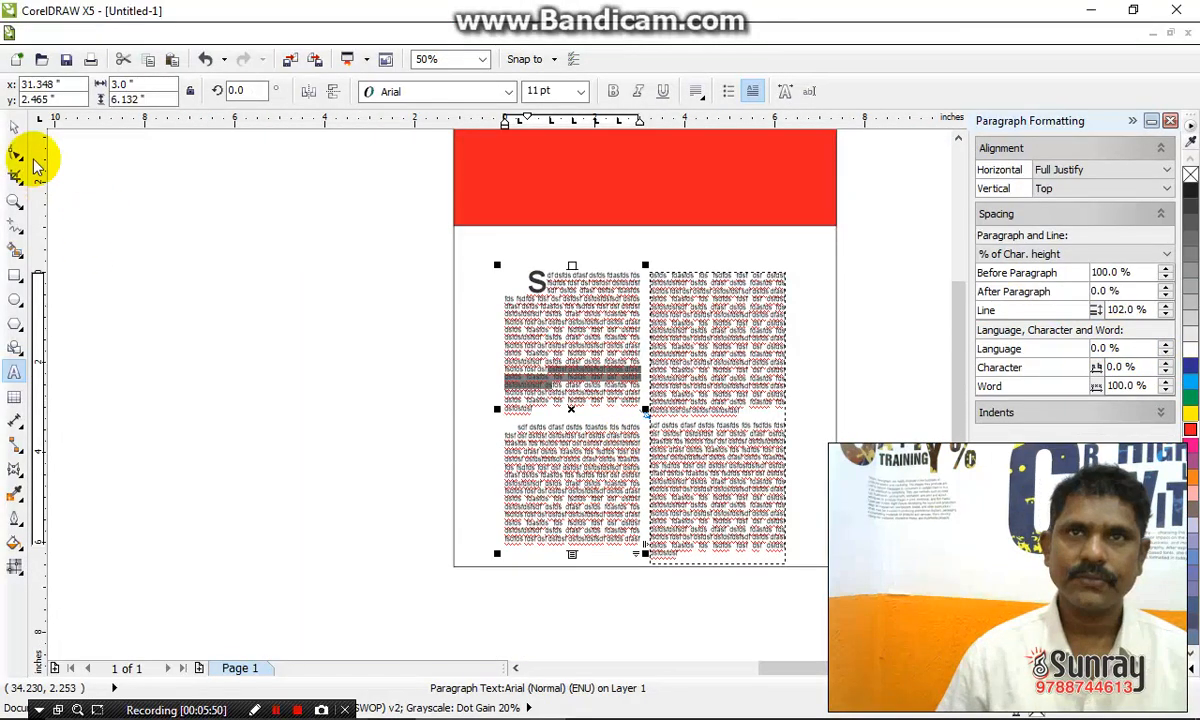
click(14, 126)
click(232, 424)
click(700, 562)
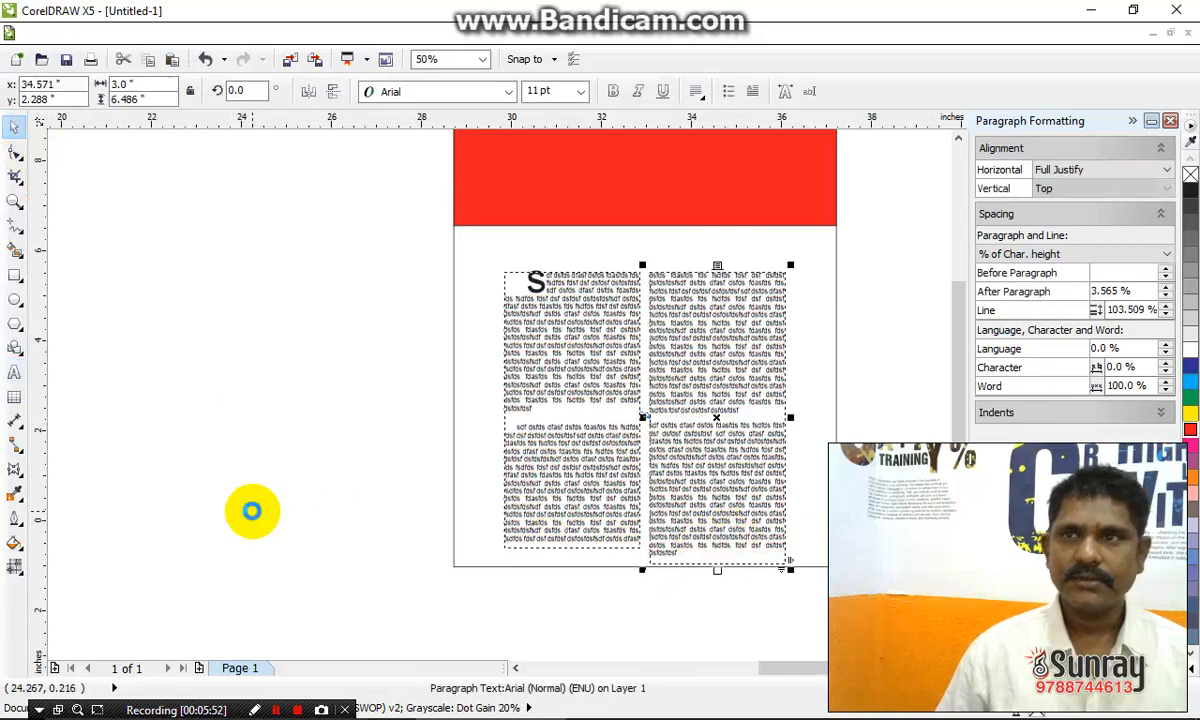
scroll(249, 506, down, 1)
click(702, 452)
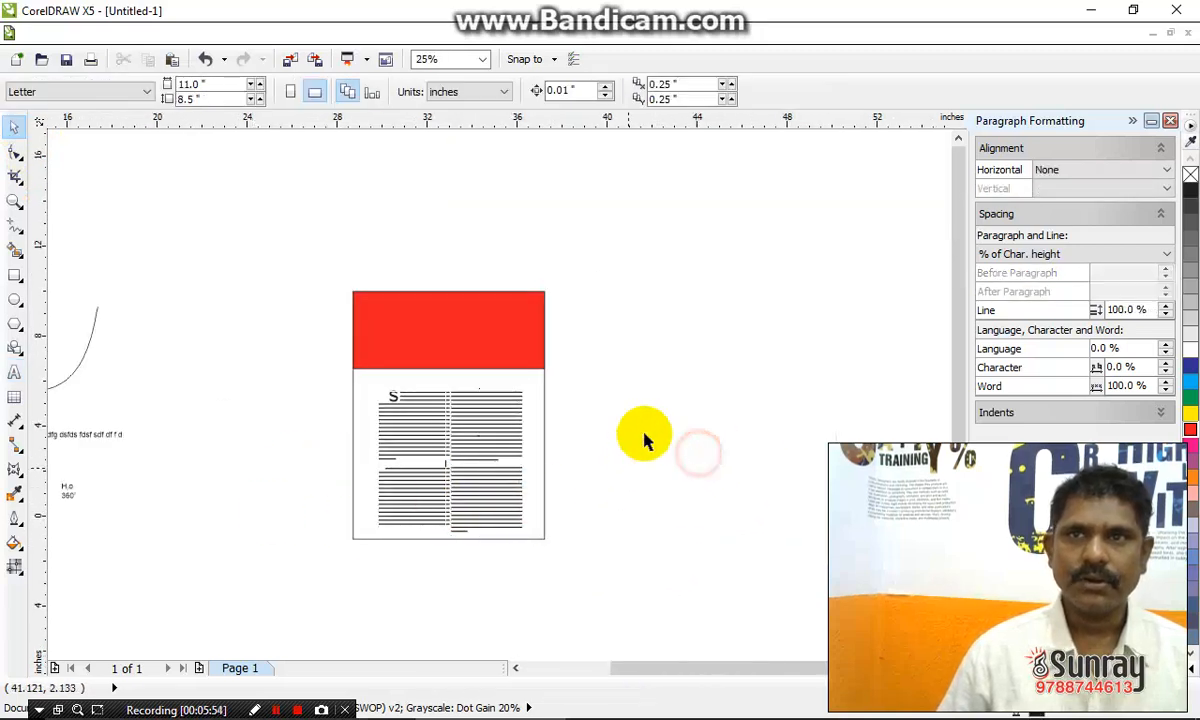
Create the bold artistic text heading "ghdfkljkl mnkldfskl mklsdgfmkldfs m" and place it between the red banner and the two columns.
scroll(400, 350, up, 1)
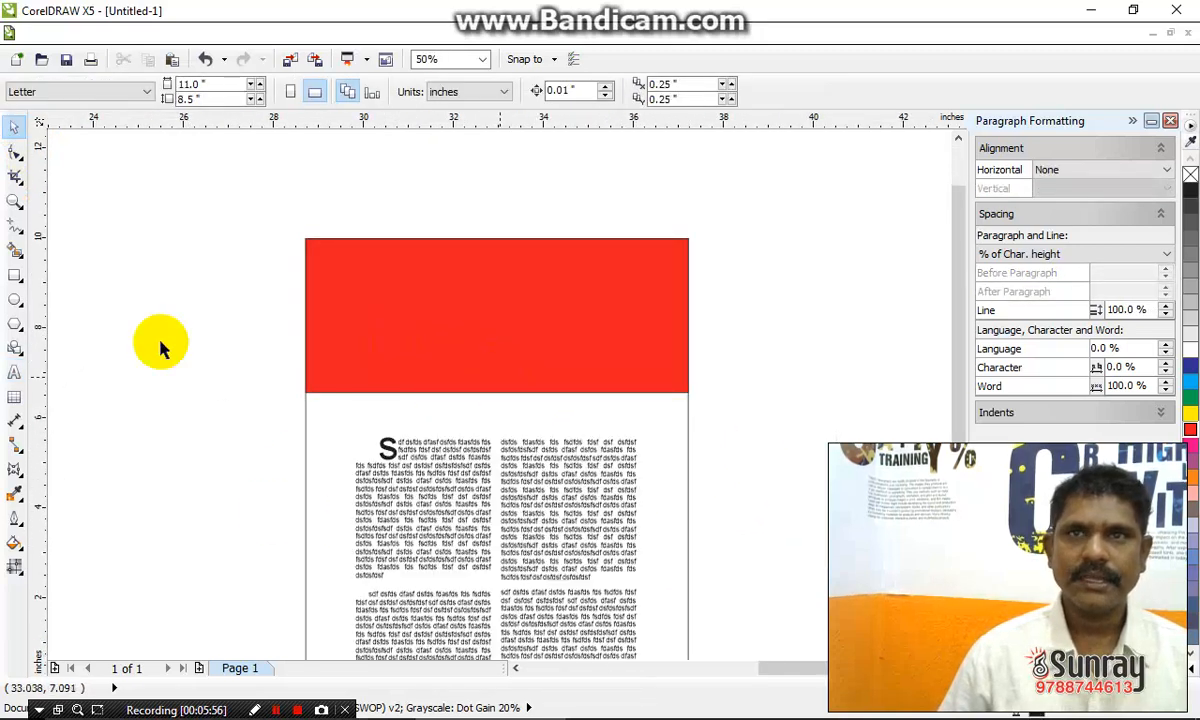
click(14, 371)
click(181, 407)
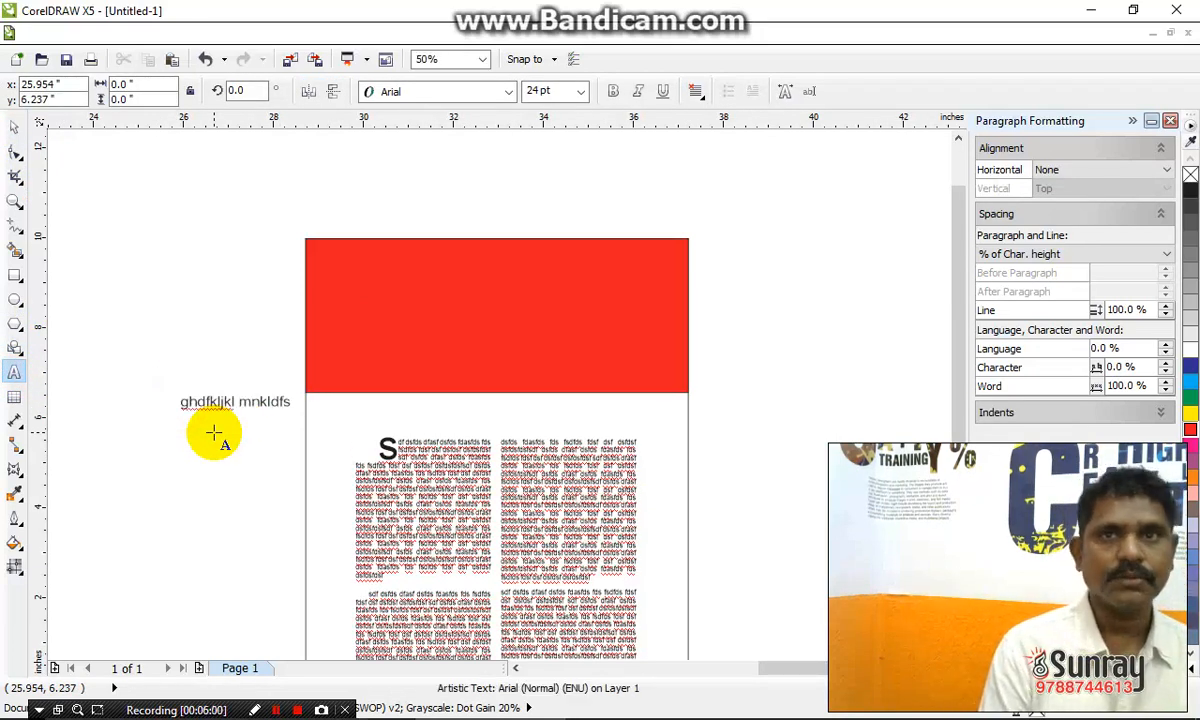
text(ghdfkljkl mnkldfskl mklsdgfmkldfs m)
click(14, 126)
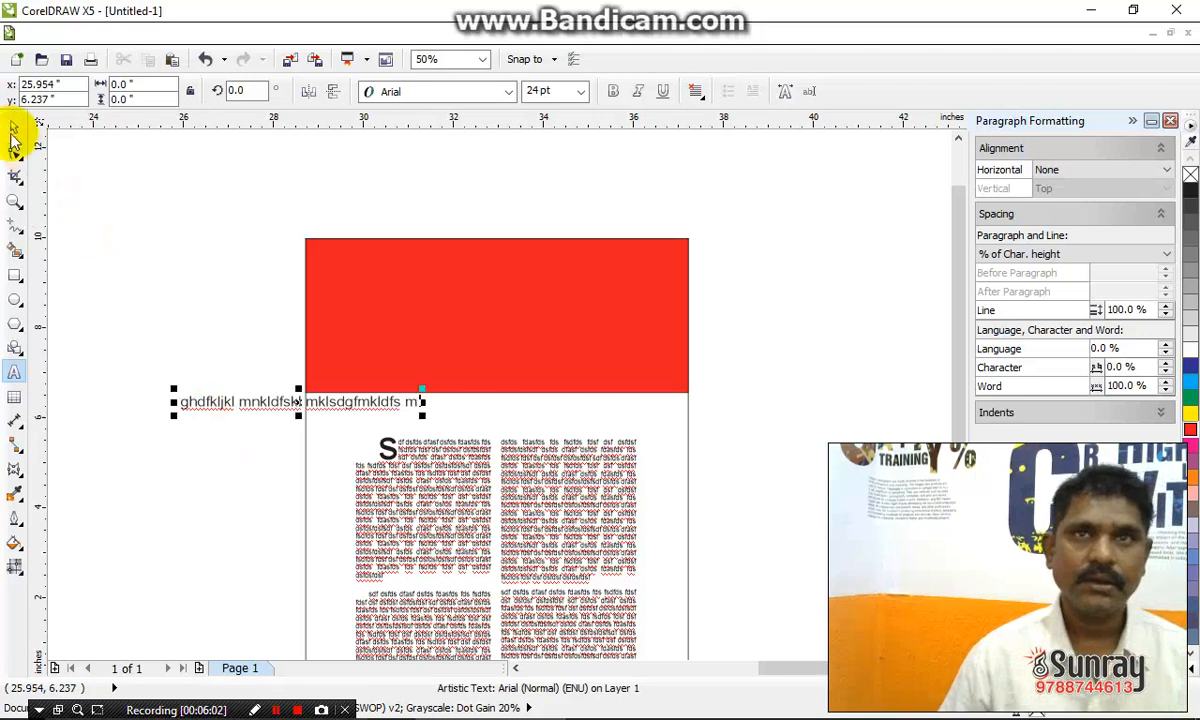
click(613, 91)
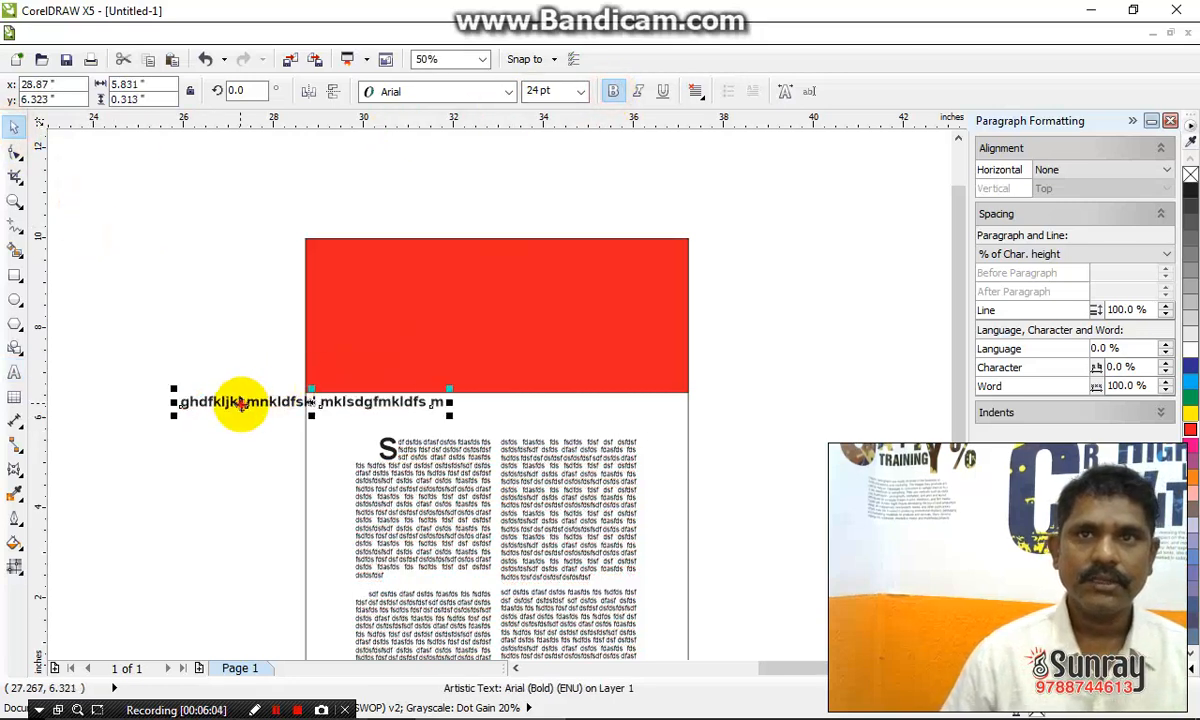
drag(241, 402, 416, 413)
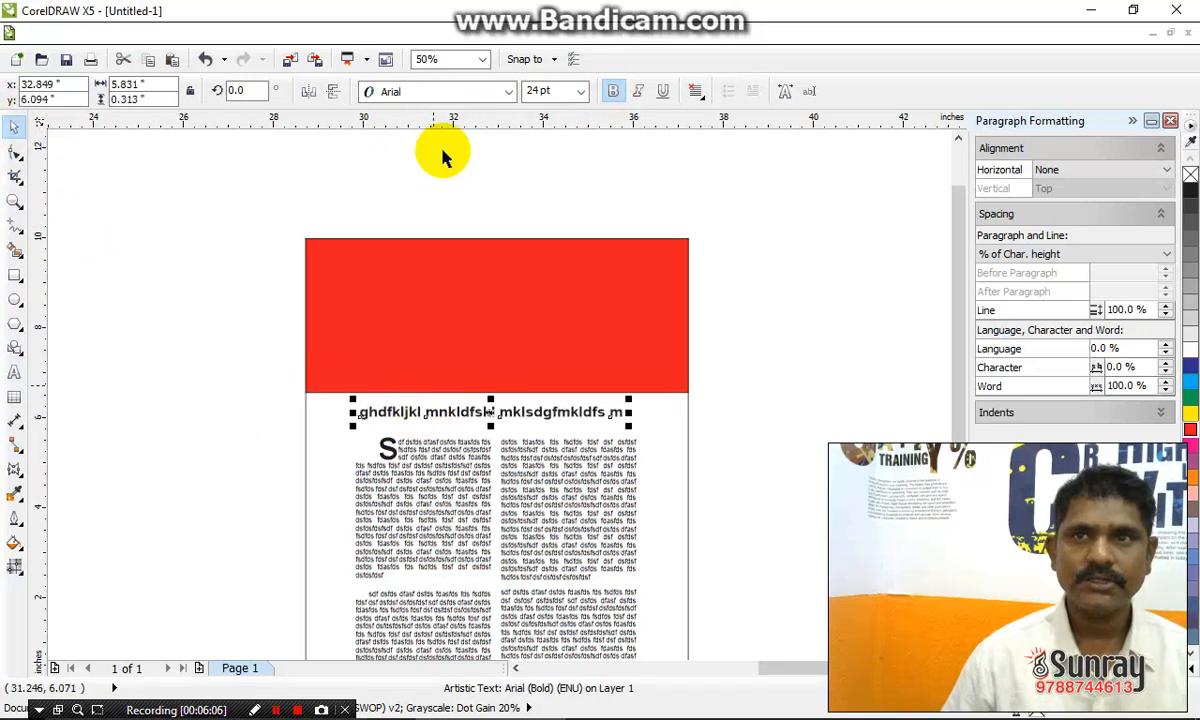
Change the case of the heading to UPPERCASE.
click(403, 35)
mouse_move(380, 33)
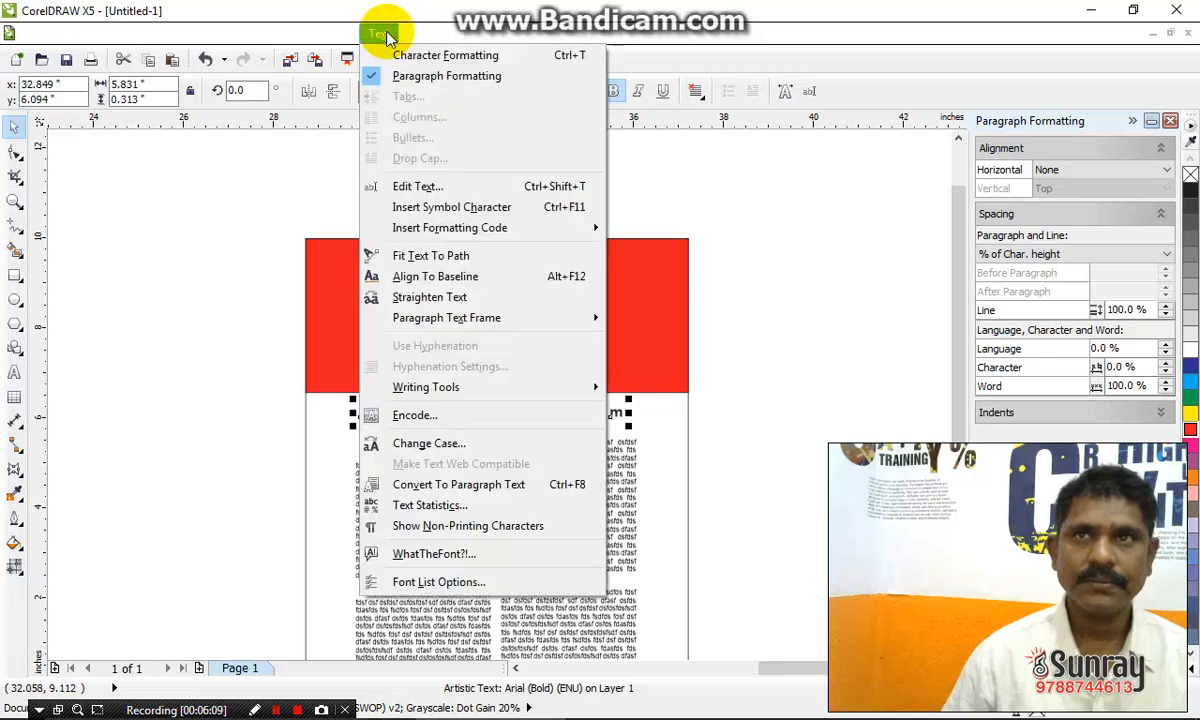
click(452, 452)
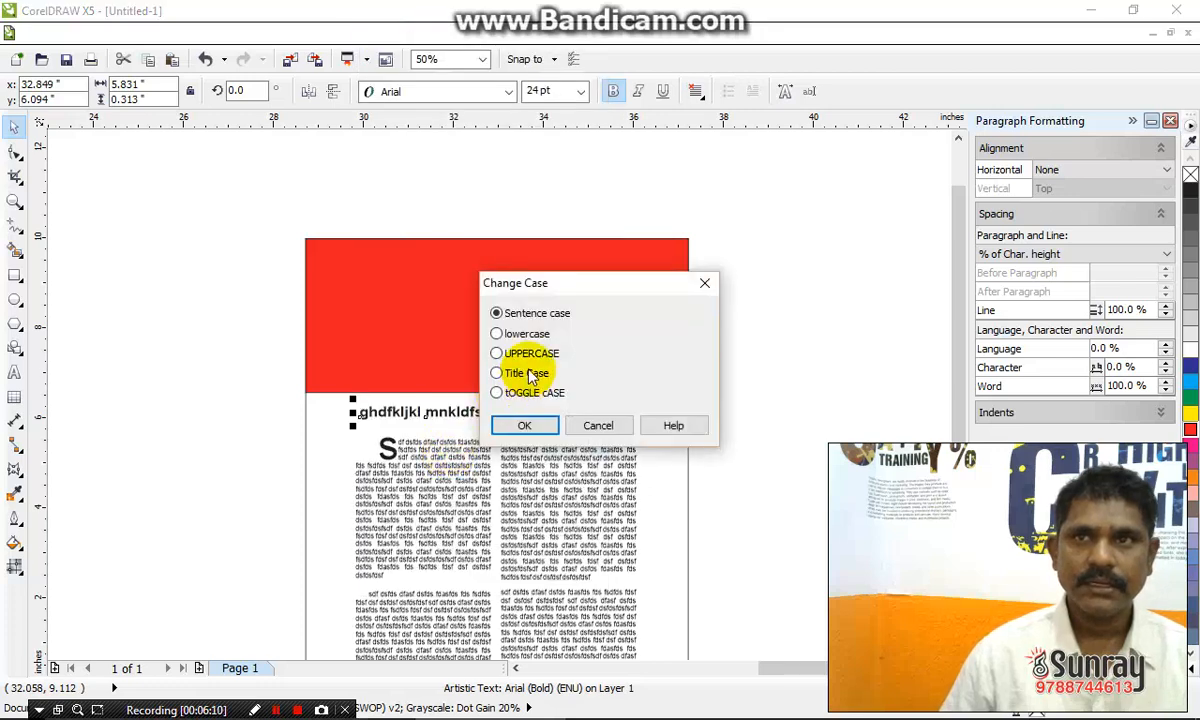
click(530, 356)
click(519, 424)
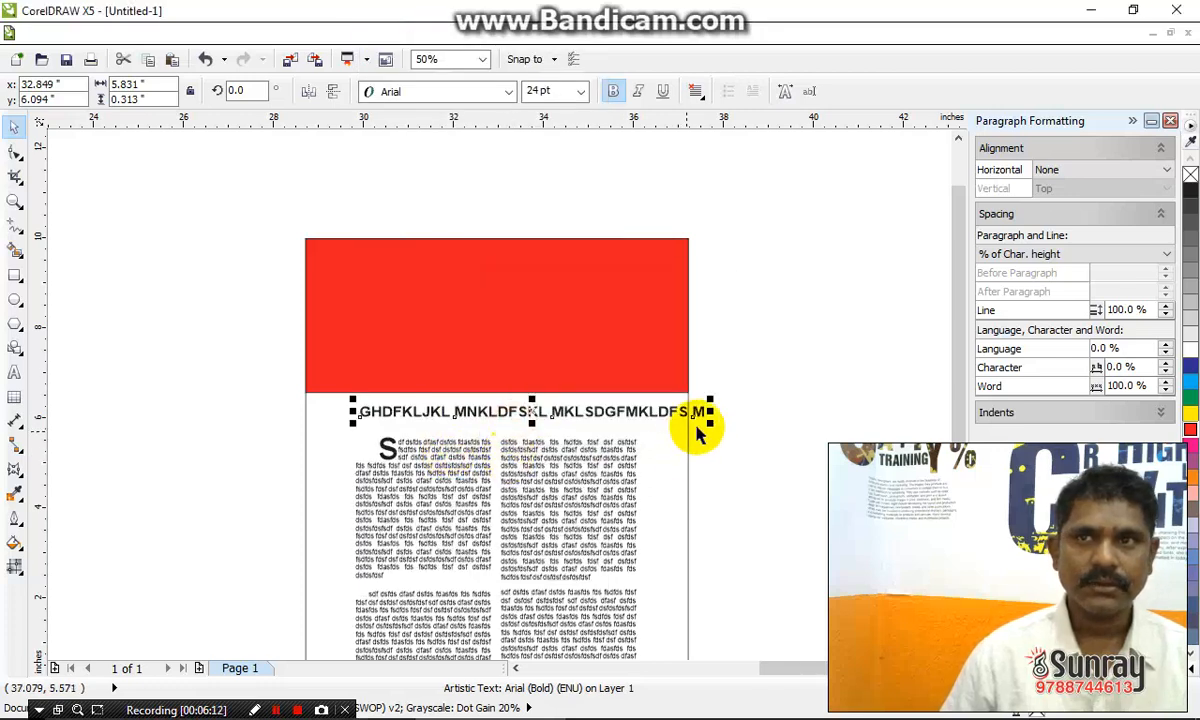
Shorten the heading by deleting everything after "MKLSDG" so it fits within the page width.
drag(631, 405, 828, 428)
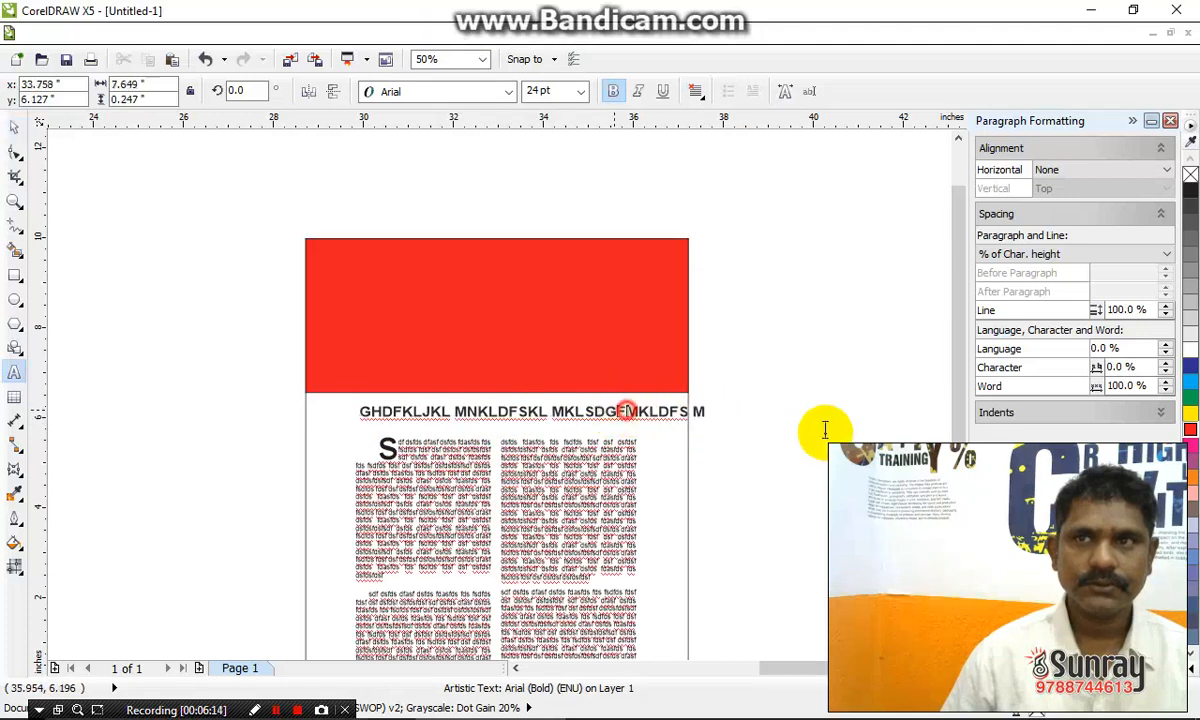
key(Delete)
click(14, 118)
click(153, 393)
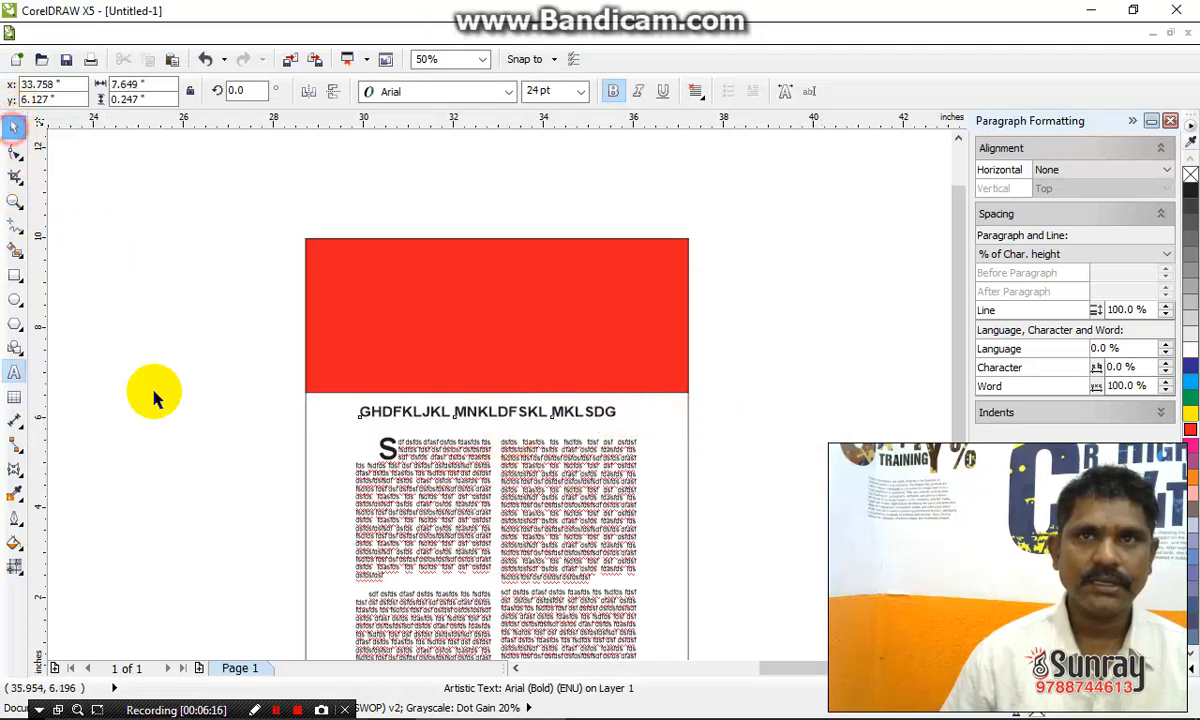
Shift the heading slightly to centre it above the columns and fill it with red.
click(418, 420)
drag(431, 414, 436, 417)
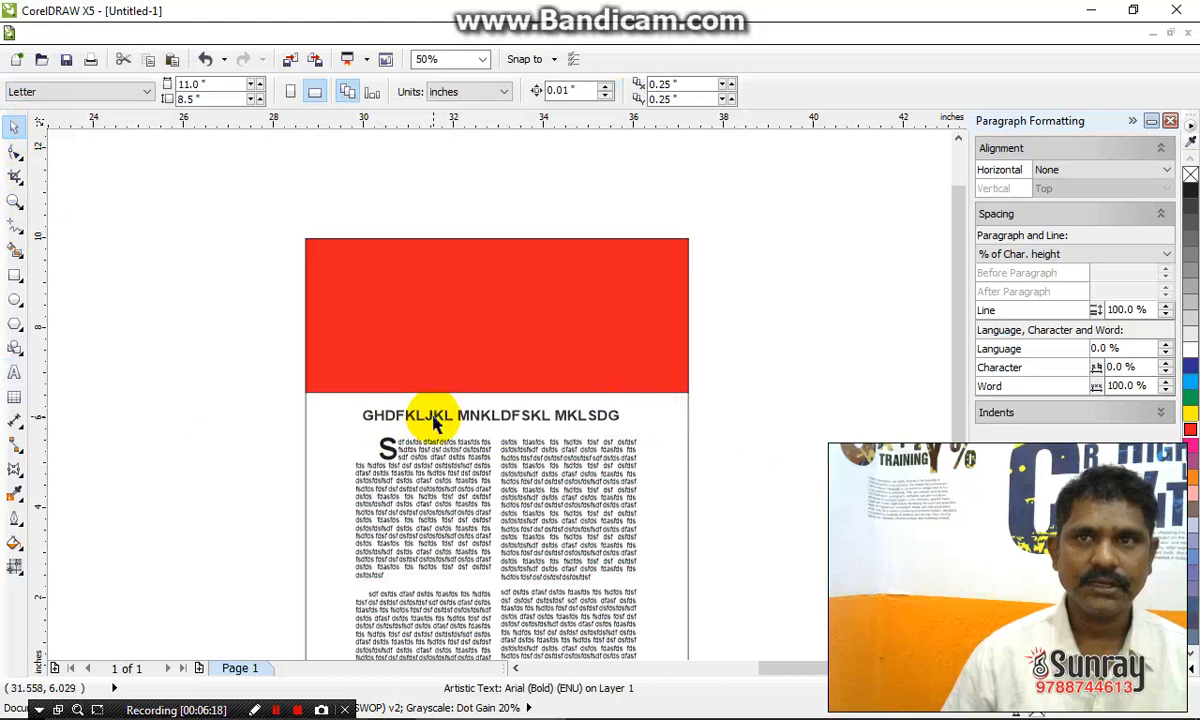
key(Escape)
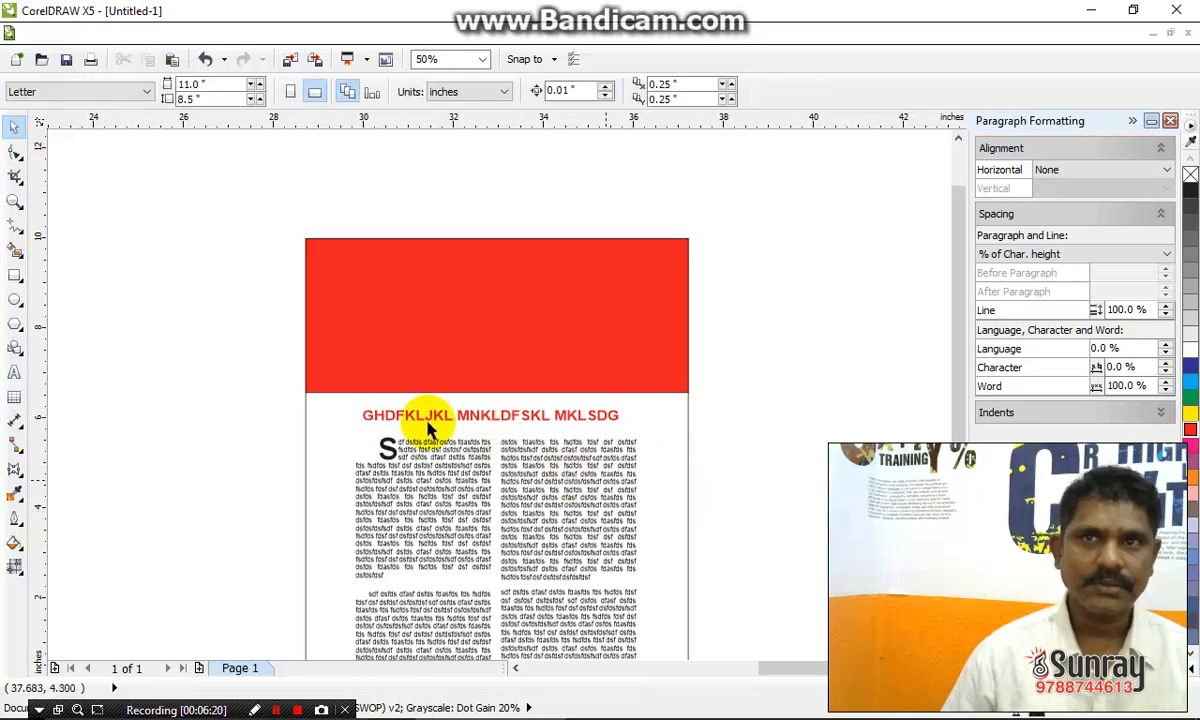
scroll(378, 308, down, 1)
click(620, 408)
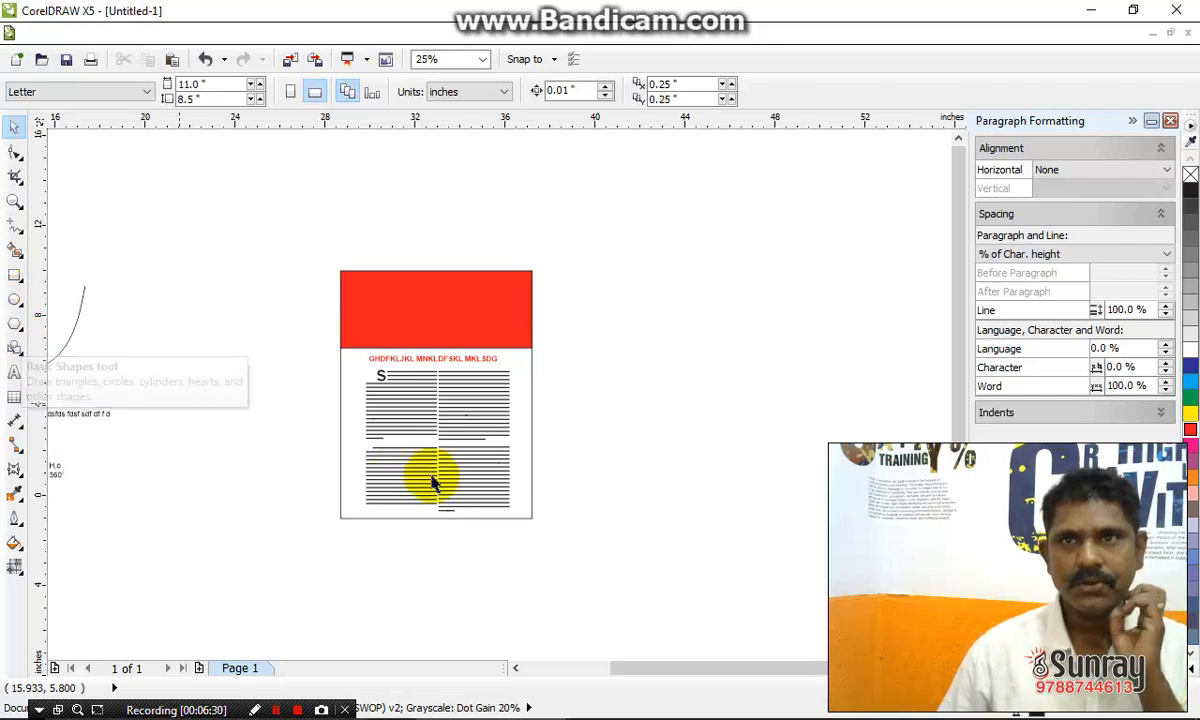
Draw a closed freehand curve about 2.8 by 3.8 inches over the outer lower part of the first text column.
scroll(425, 468, up, 1)
click(375, 383)
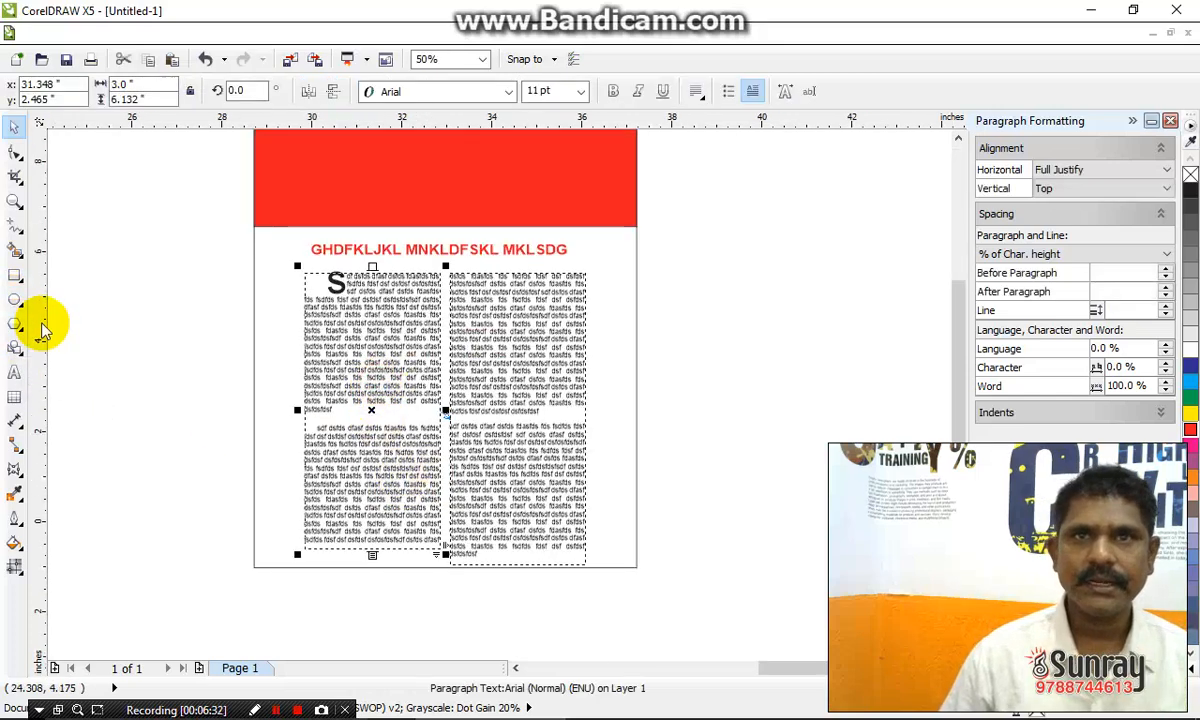
click(16, 228)
scroll(321, 383, up, 1)
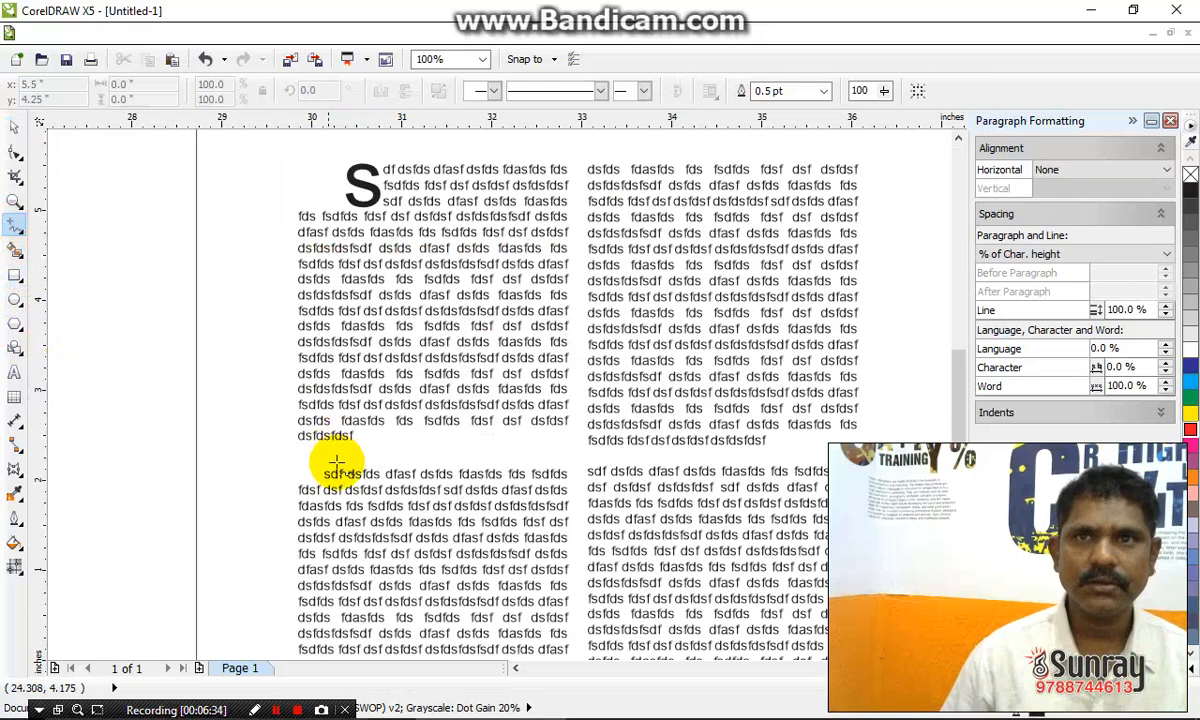
scroll(350, 352, down, 1)
mouse_move(316, 352)
mouse_down()
mouse_move(409, 388)
mouse_move(420, 410)
mouse_move(395, 515)
mouse_move(312, 518)
mouse_move(299, 500)
mouse_move(302, 373)
mouse_up()
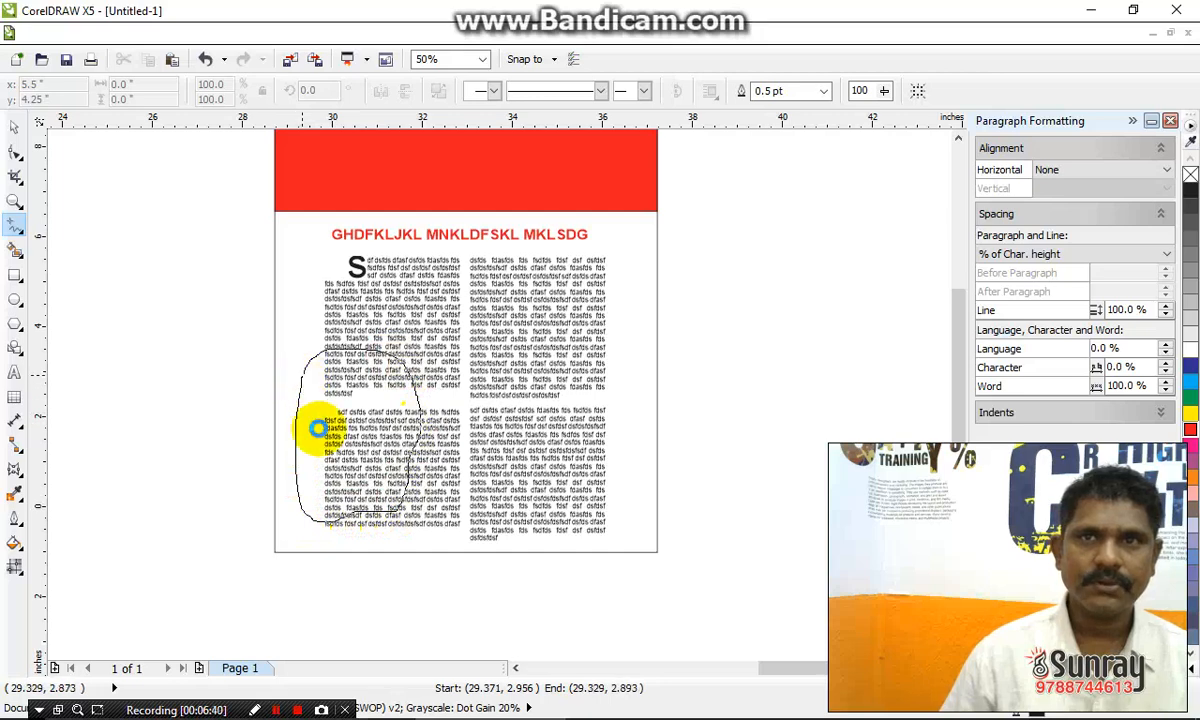
right_click(299, 413)
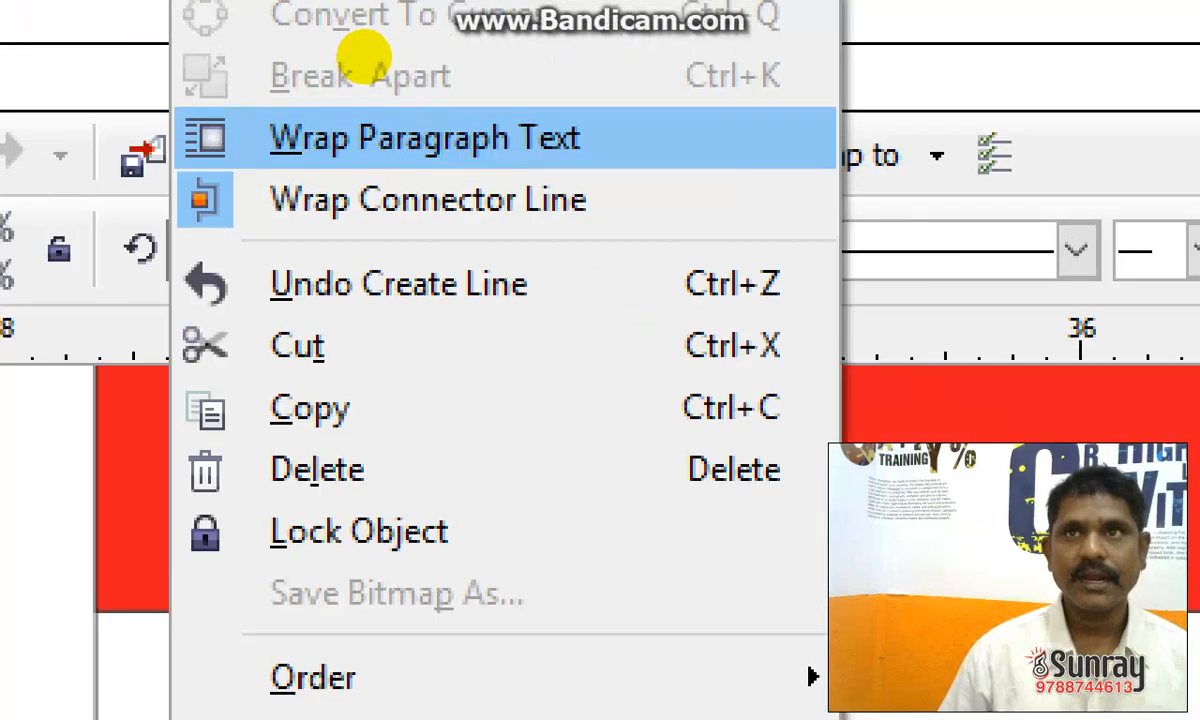
drag(264, 166, 615, 184)
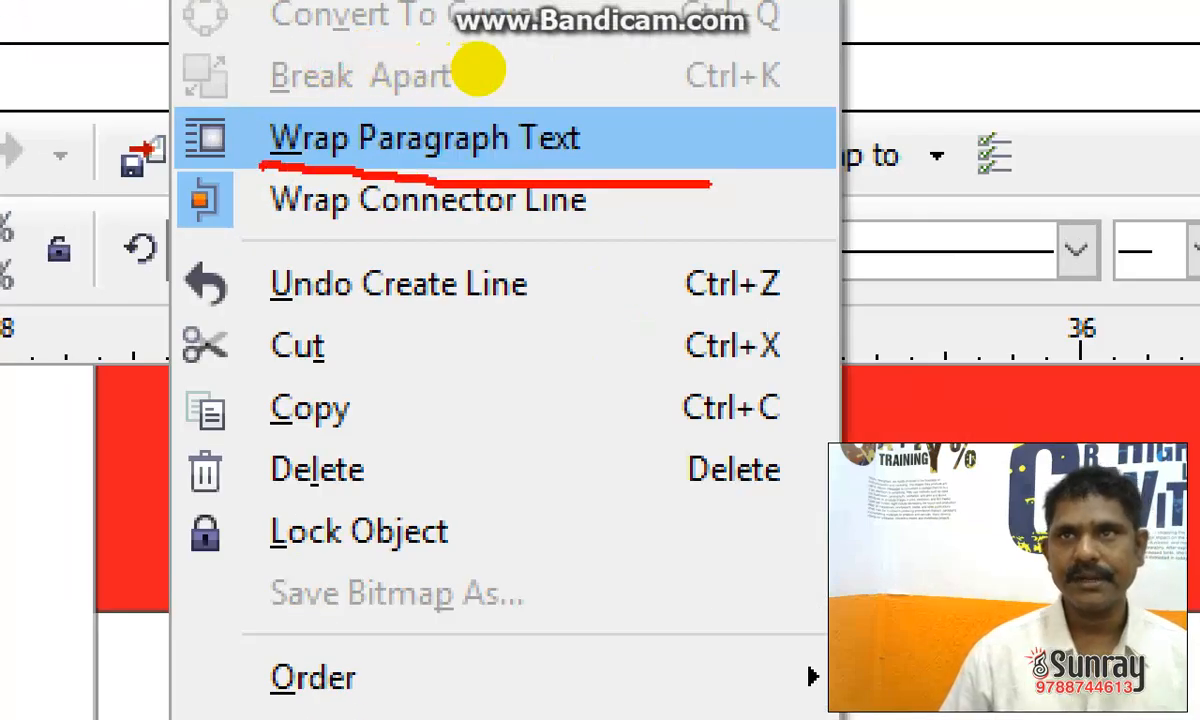
key(Escape)
click(325, 35)
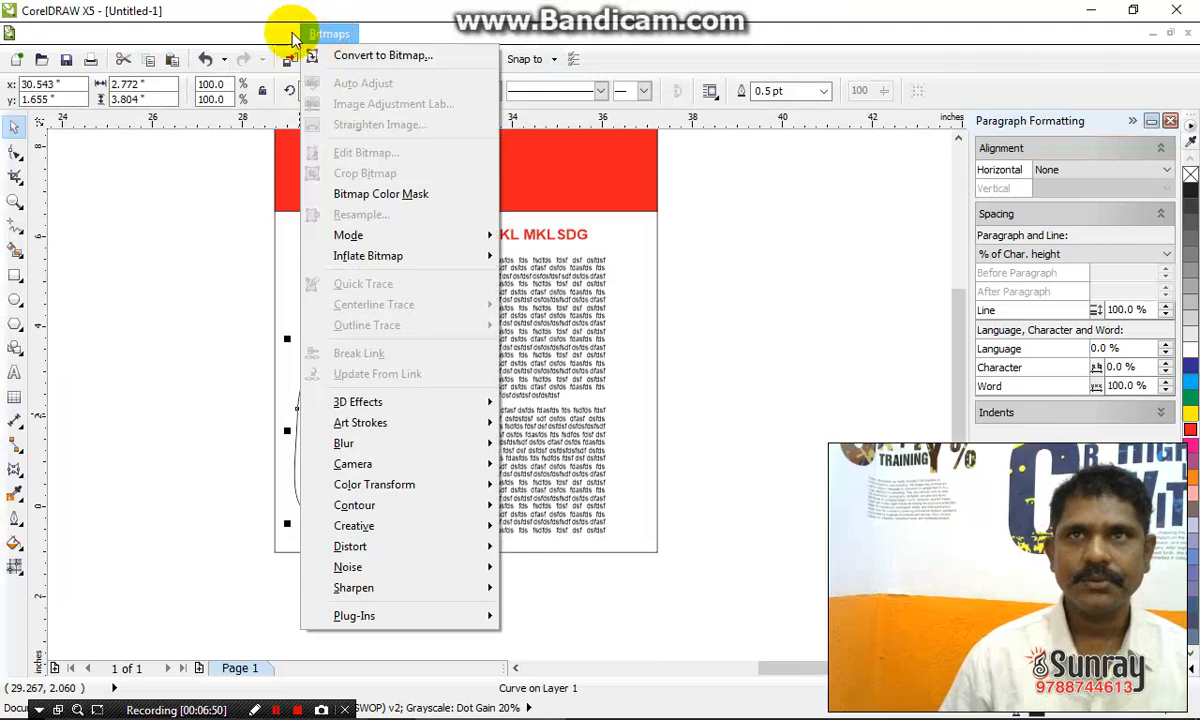
mouse_move(288, 38)
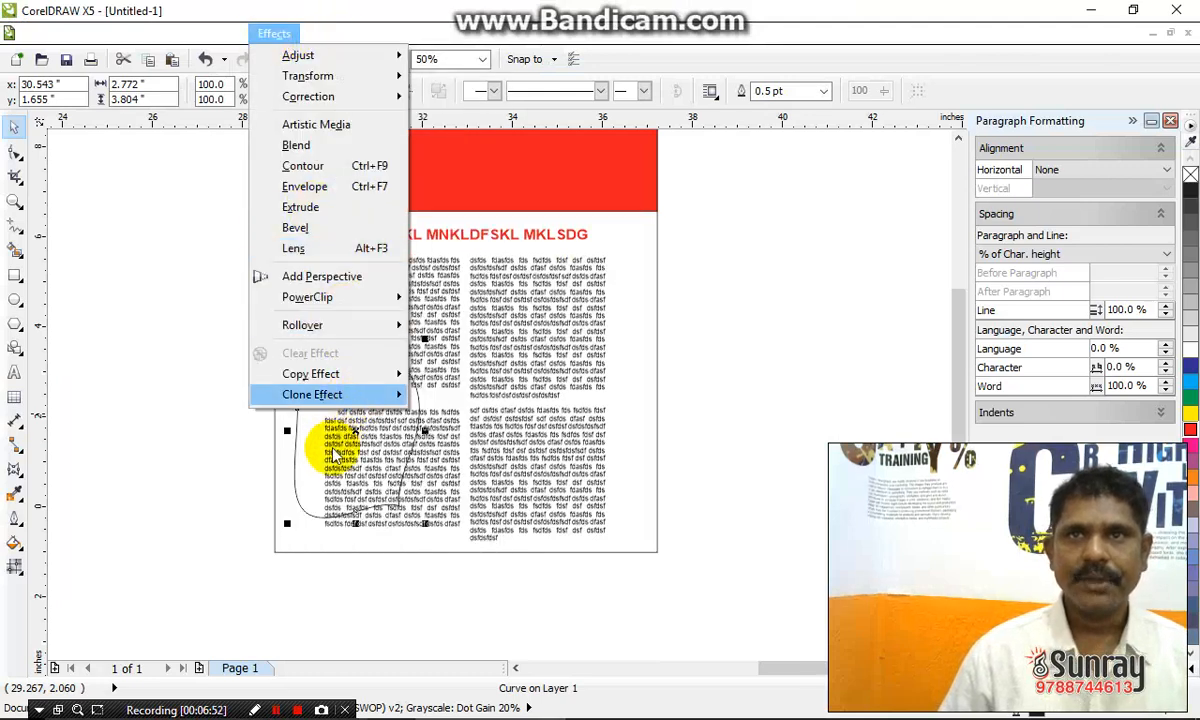
click(330, 467)
Wrap the first column's paragraph text around the freehand curve.
right_click(311, 432)
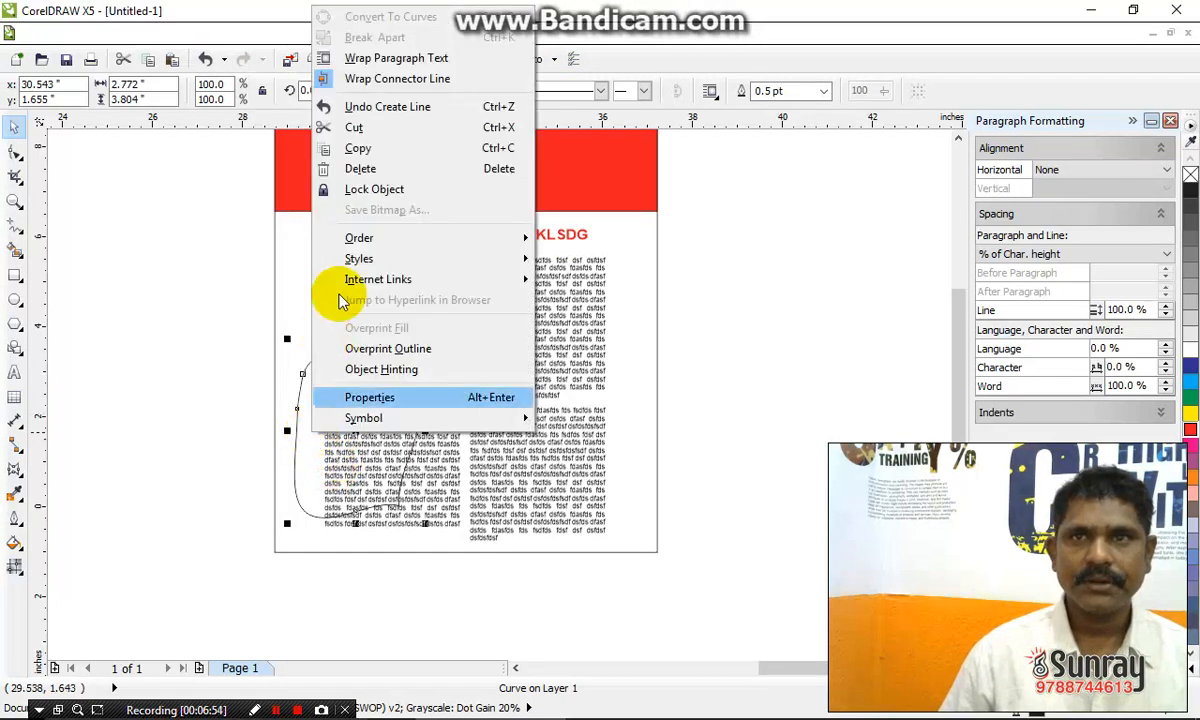
click(369, 58)
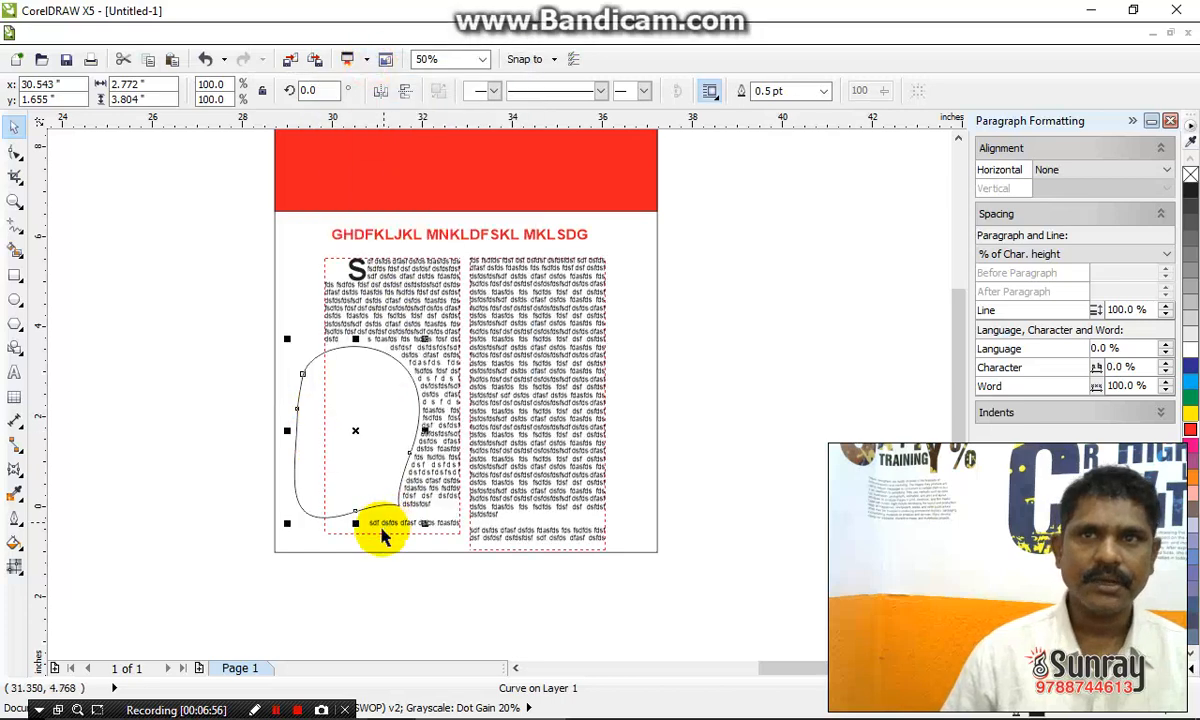
click(290, 500)
click(297, 490)
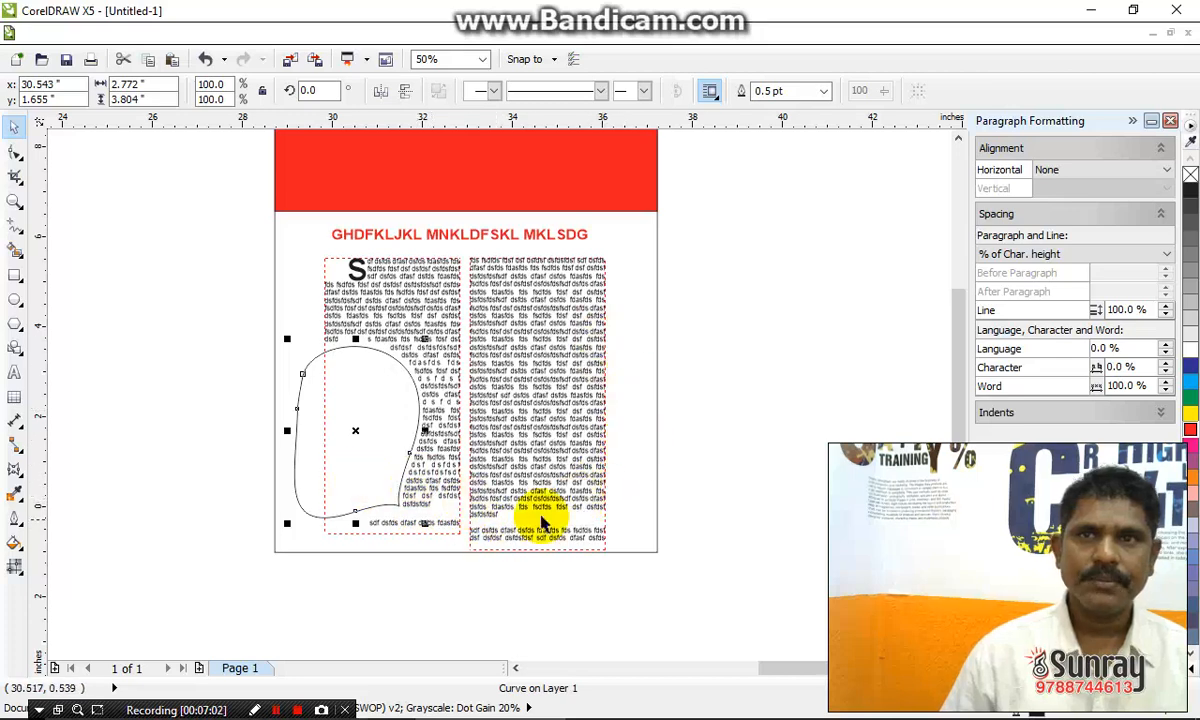
Try extending the second text column's frame to about 7.4 inches tall and undo the extension.
click(536, 545)
drag(540, 578, 541, 597)
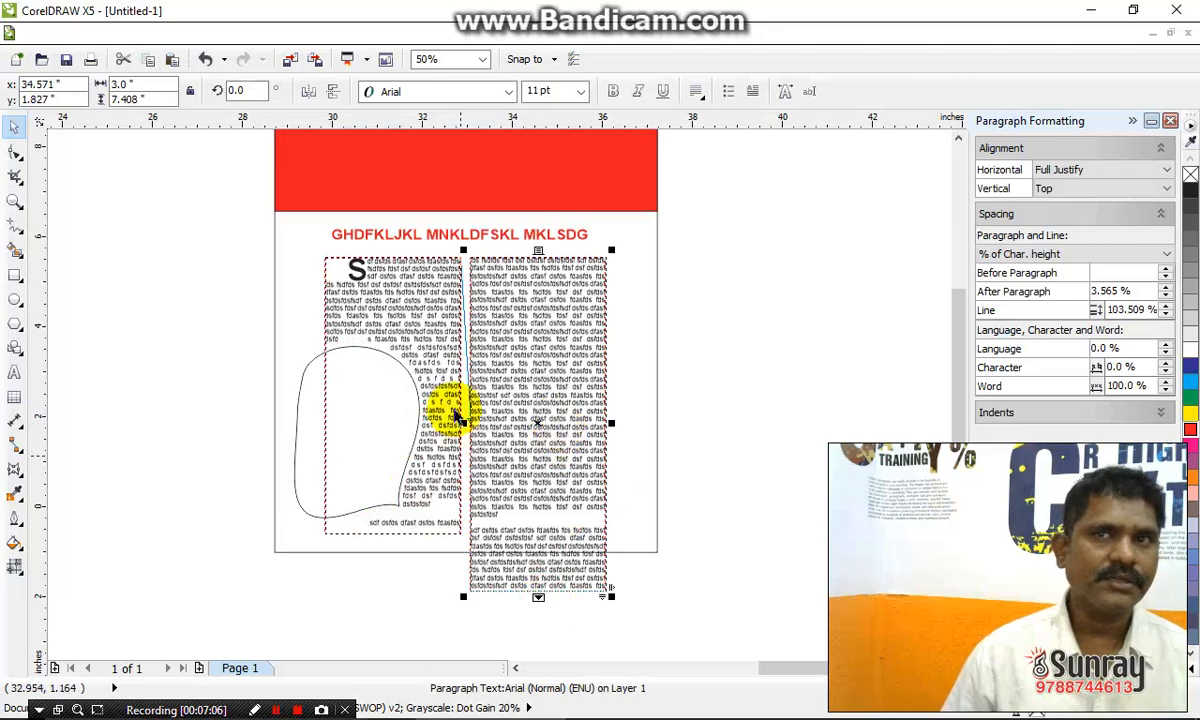
click(292, 483)
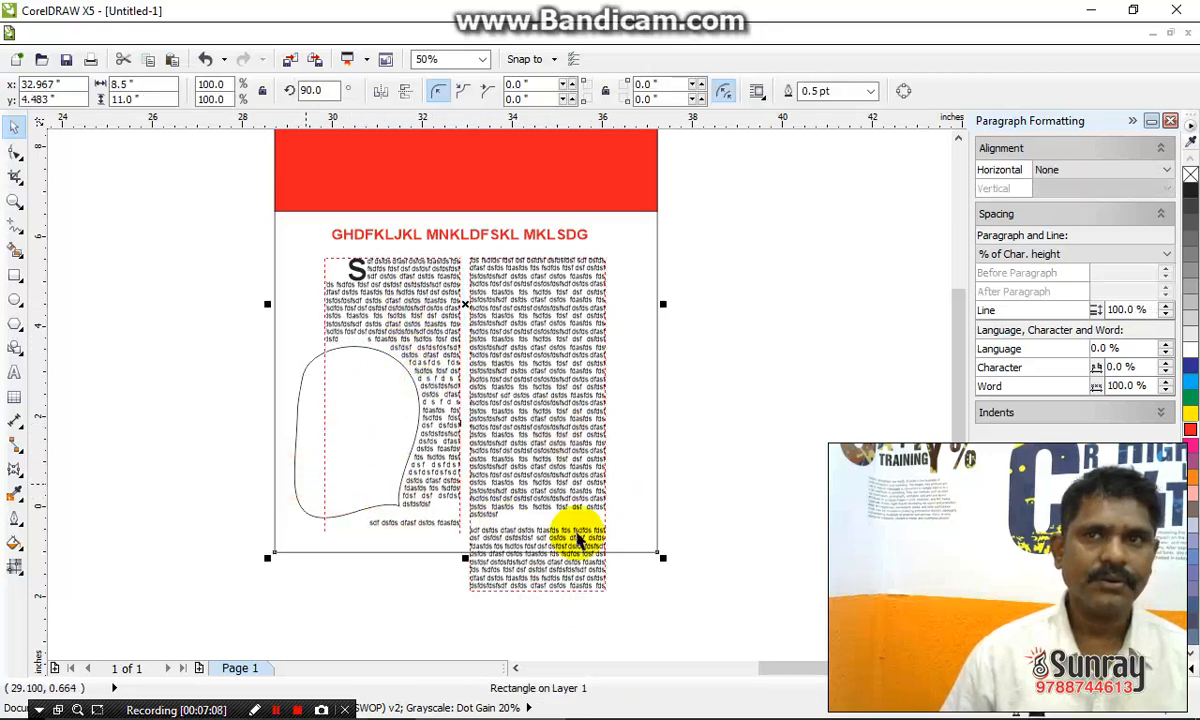
key(ctrl+z)
Remove the outline of the freehand curve in the first text column and clear the selection.
click(300, 471)
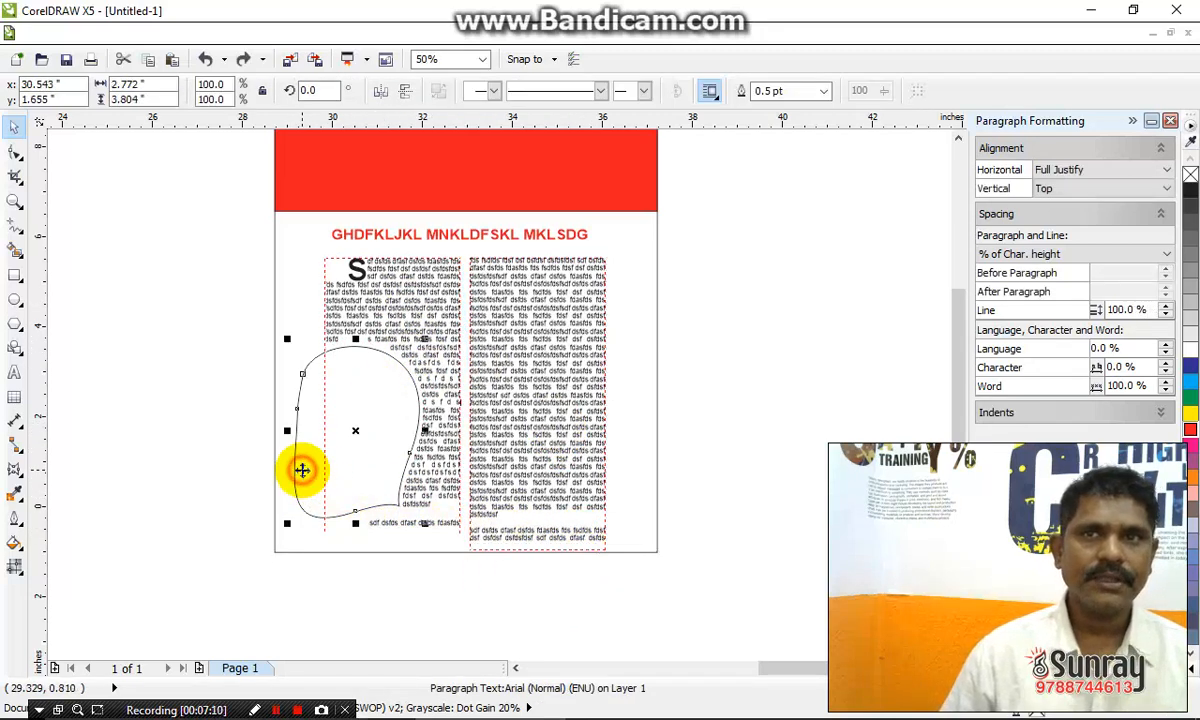
right_click(1190, 175)
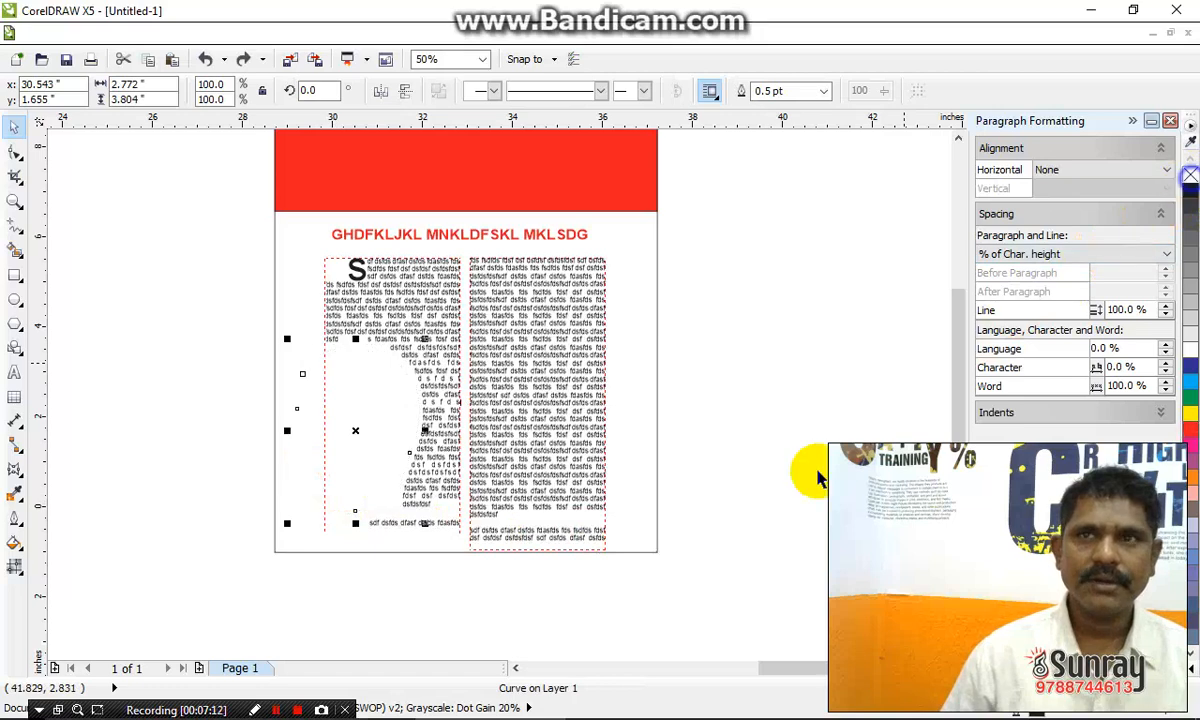
click(745, 562)
click(443, 400)
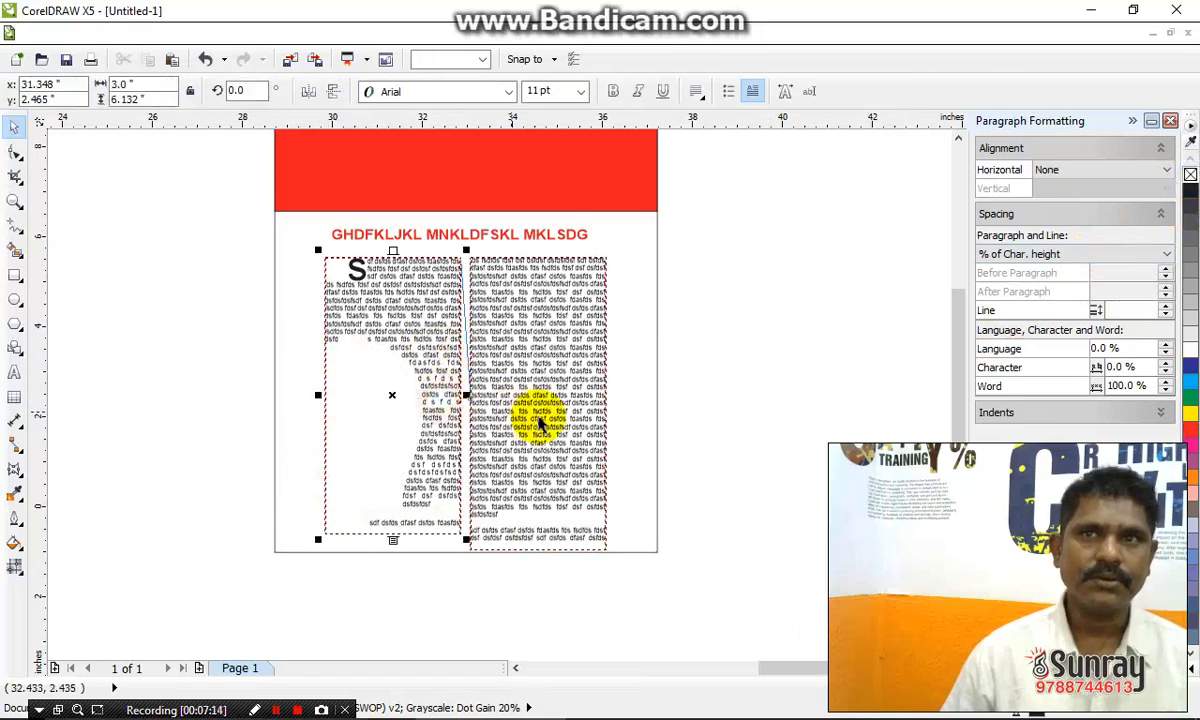
click(723, 446)
Shorten the second text column's frame to about 5.9 inches tall, ending it just below its first paragraph.
scroll(354, 529, up, 2)
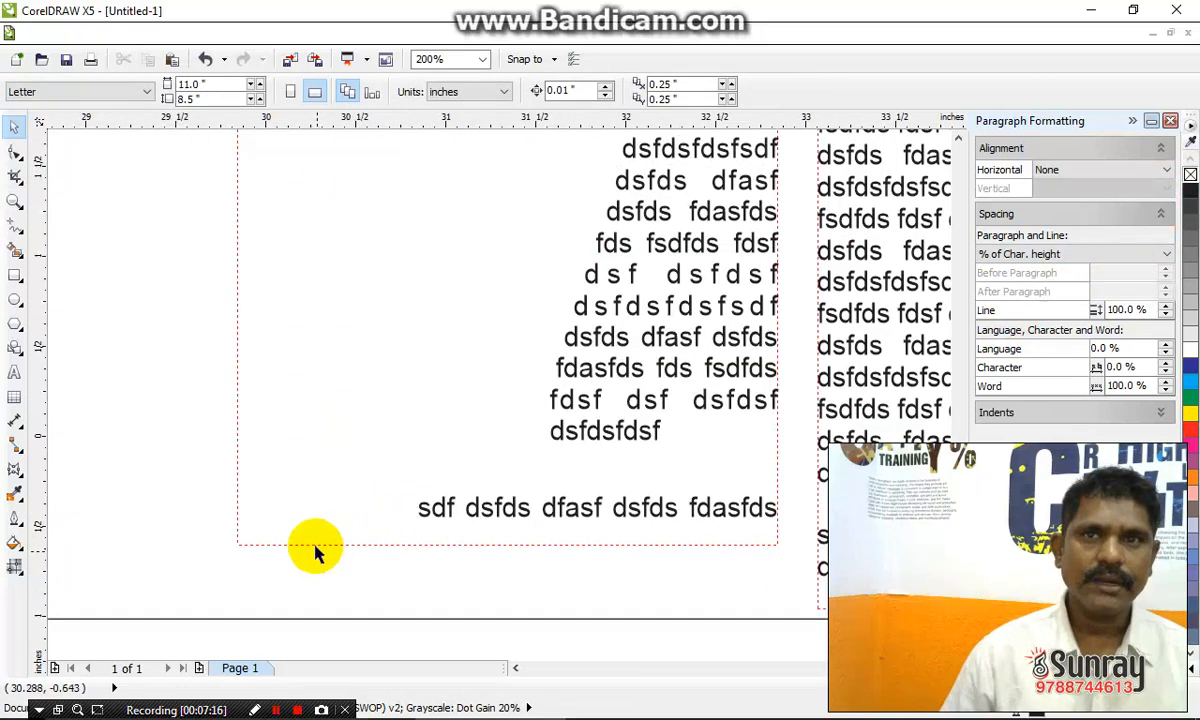
click(313, 543)
scroll(287, 563, down, 2)
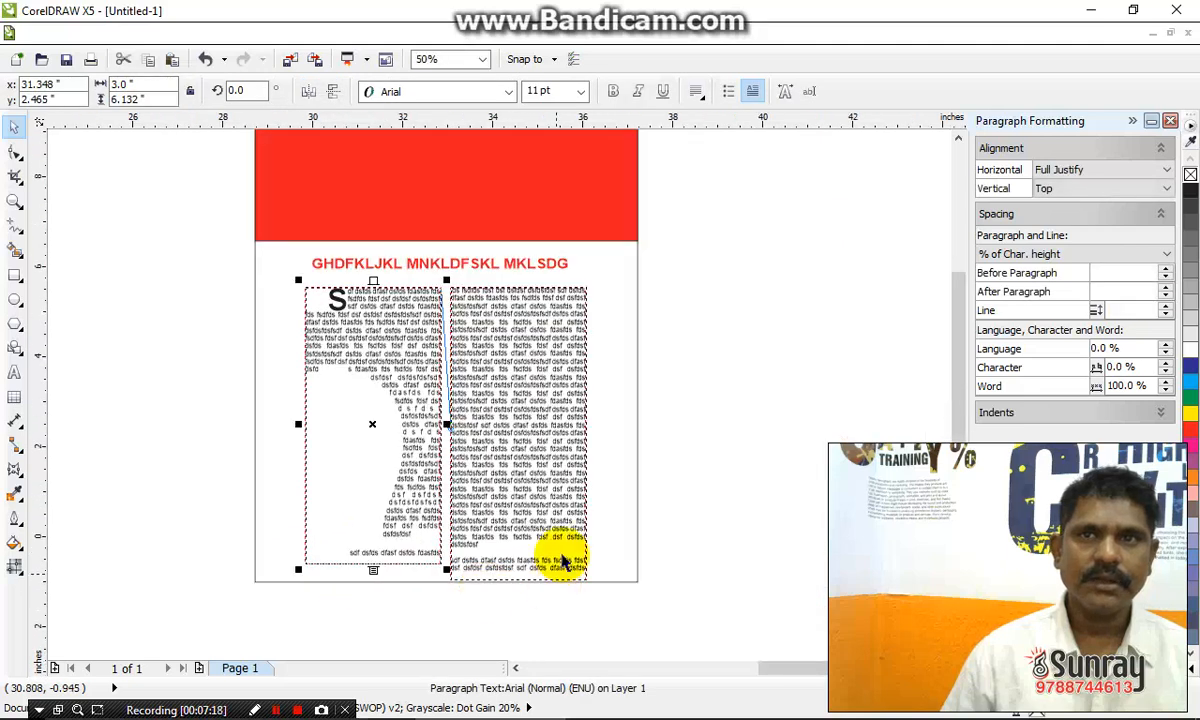
click(520, 570)
drag(518, 586, 523, 561)
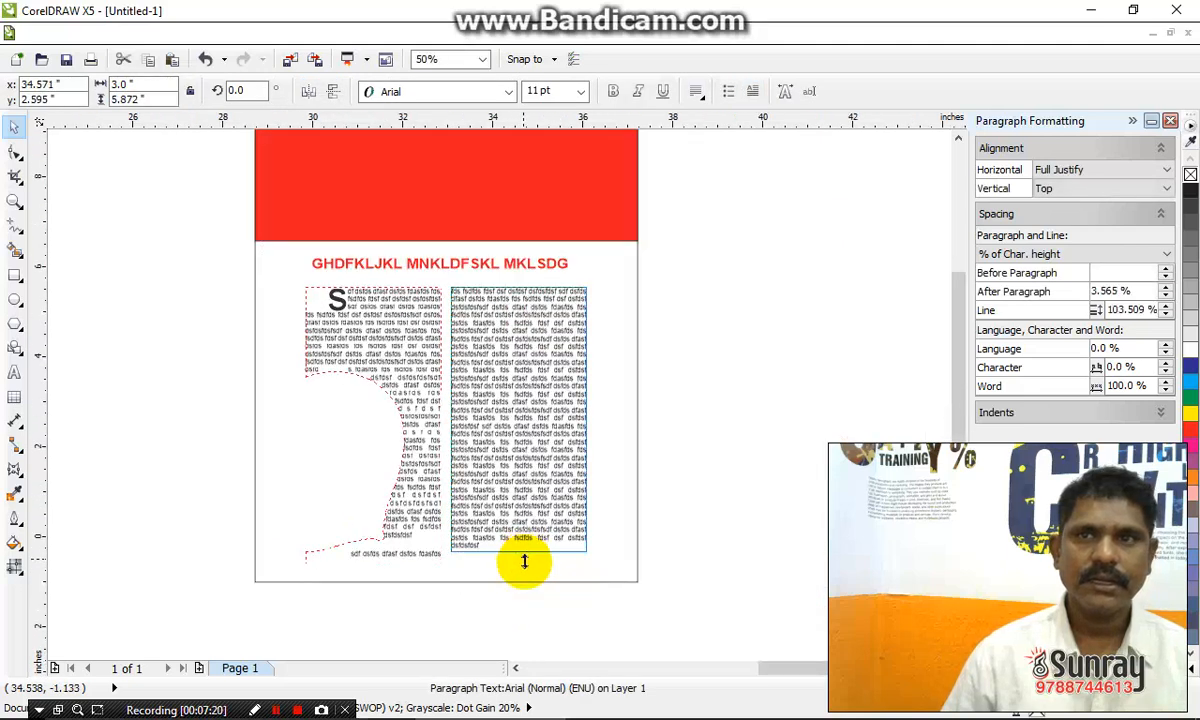
click(544, 614)
click(727, 518)
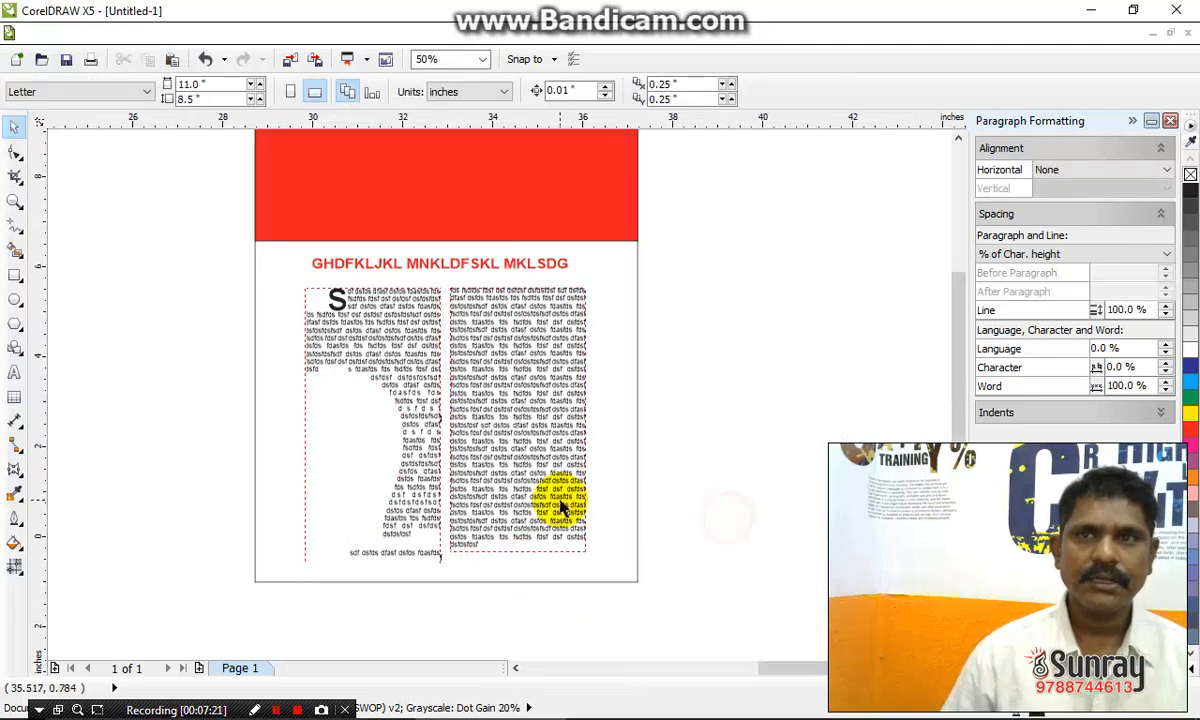
Review the workspace Text options, including on-screen editing and Auto-Keyboard switching, and close them without saving changes.
double_click(178, 132)
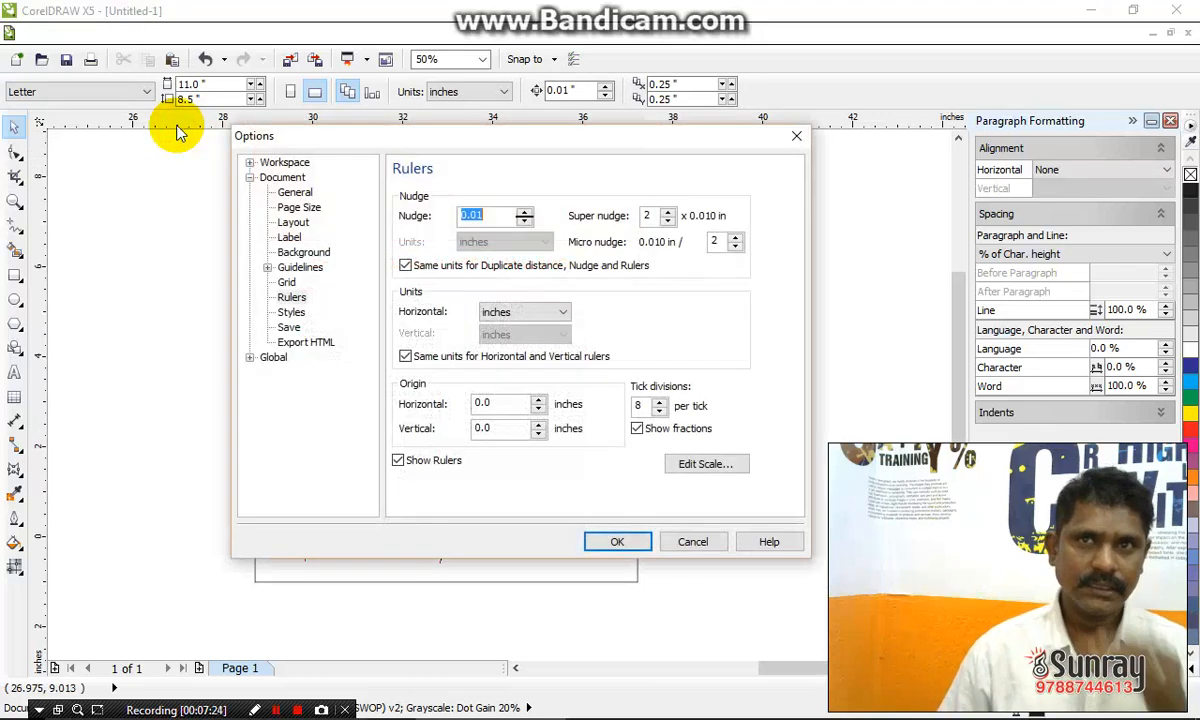
click(262, 164)
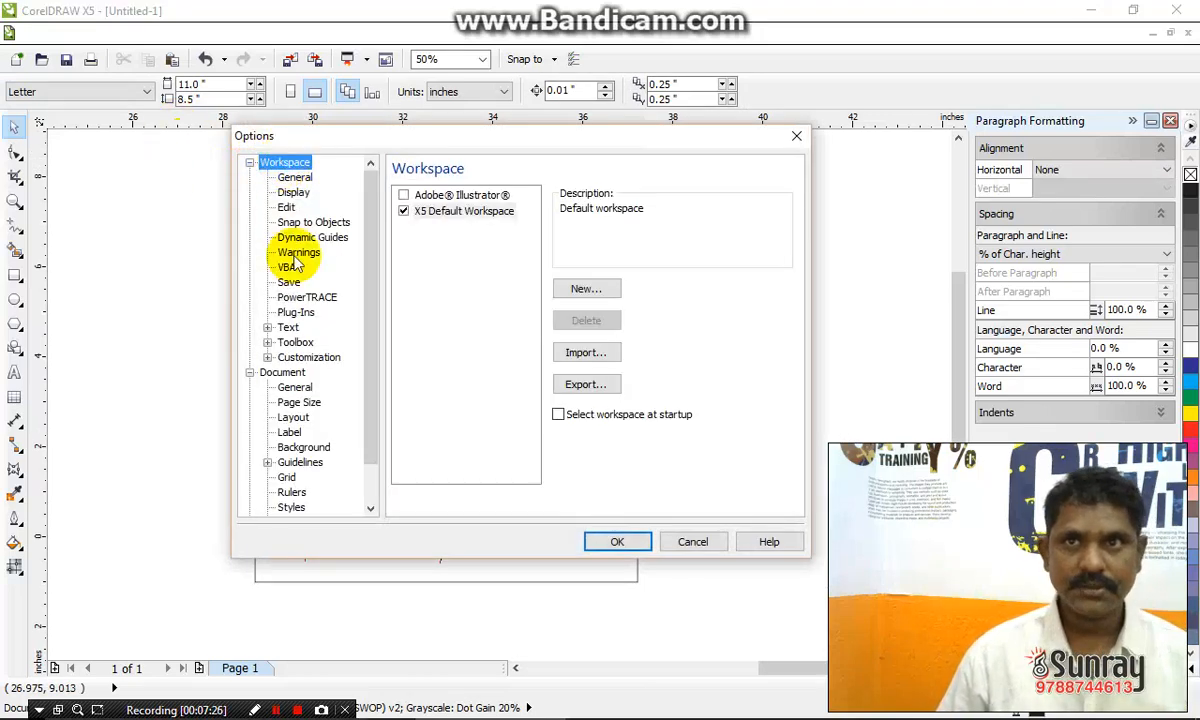
click(288, 328)
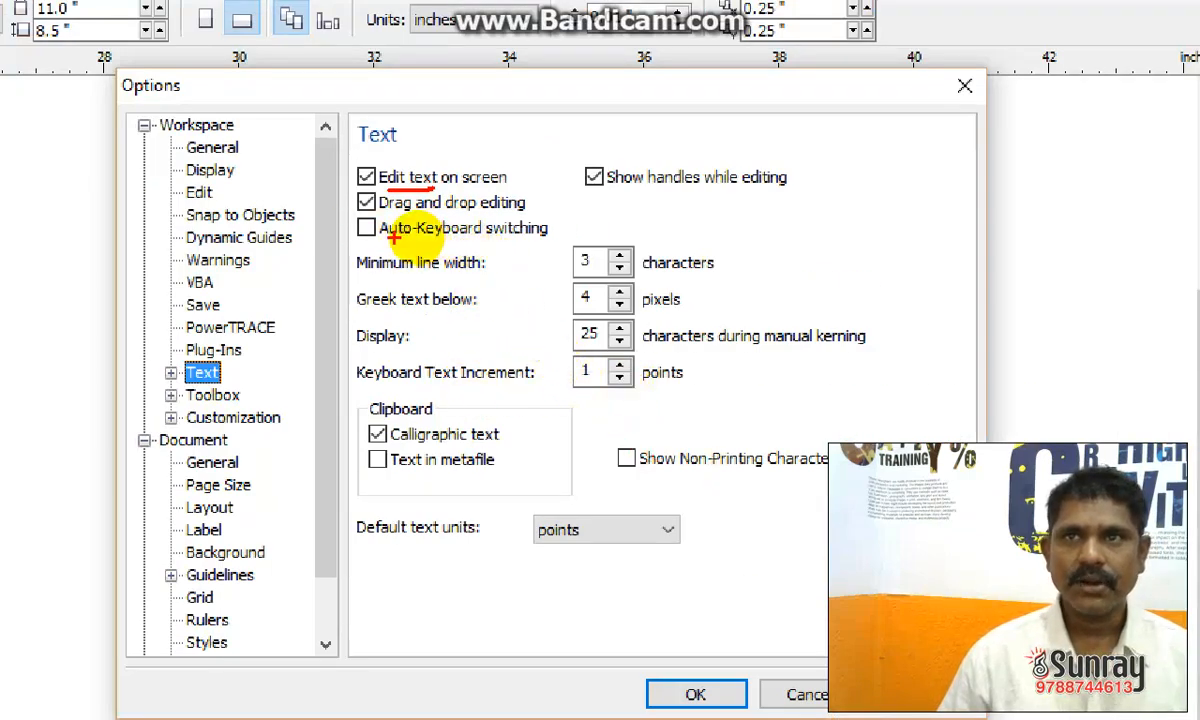
drag(380, 237, 521, 237)
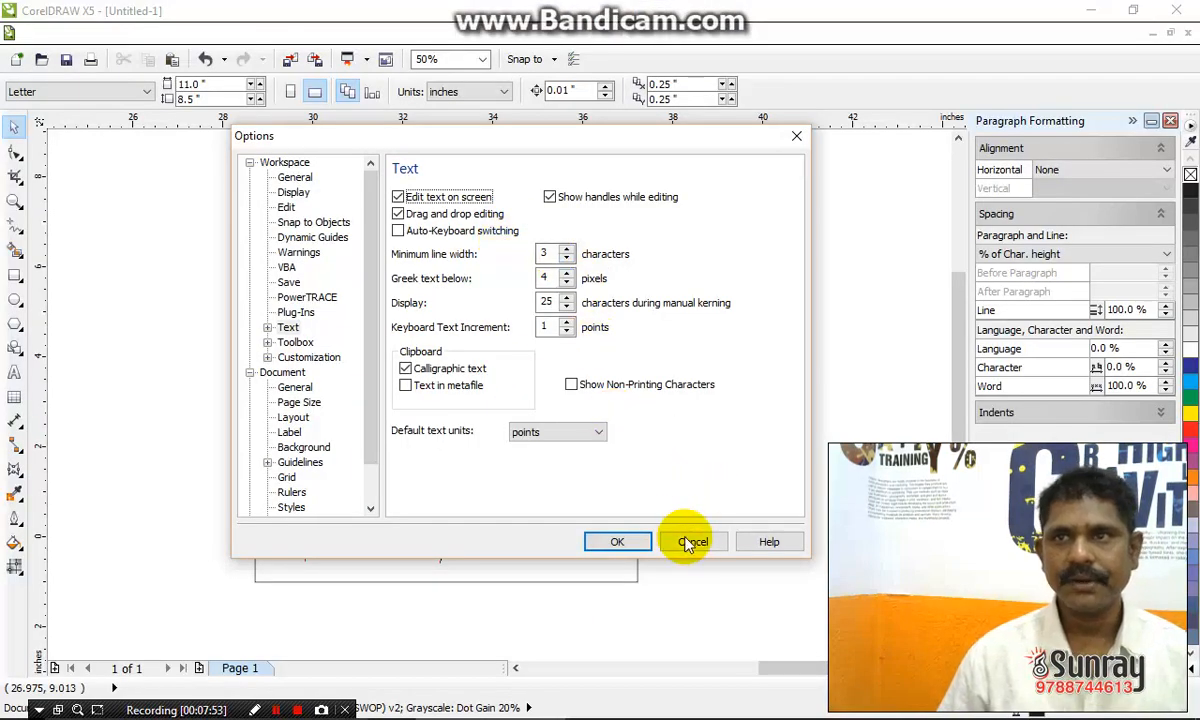
click(803, 694)
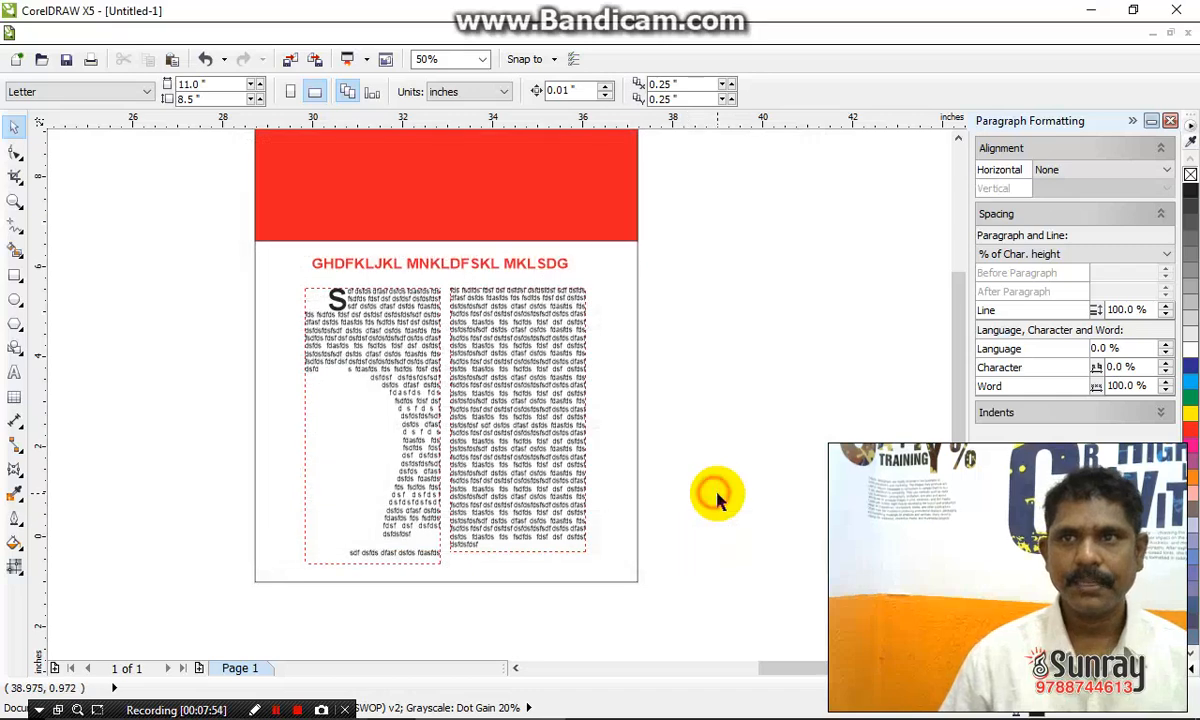
Try stretching the second text column's frame below the page to about 12 inches tall, and undo the stretching.
click(519, 558)
drag(528, 637, 522, 652)
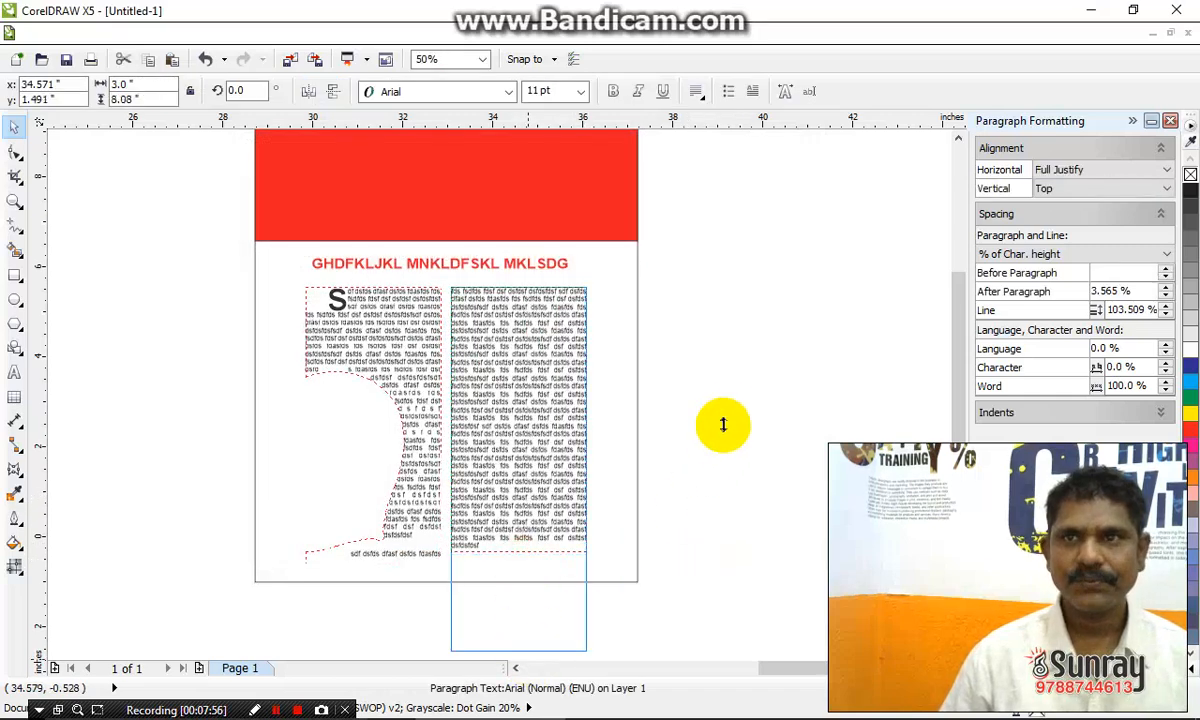
scroll(680, 272, down, 1)
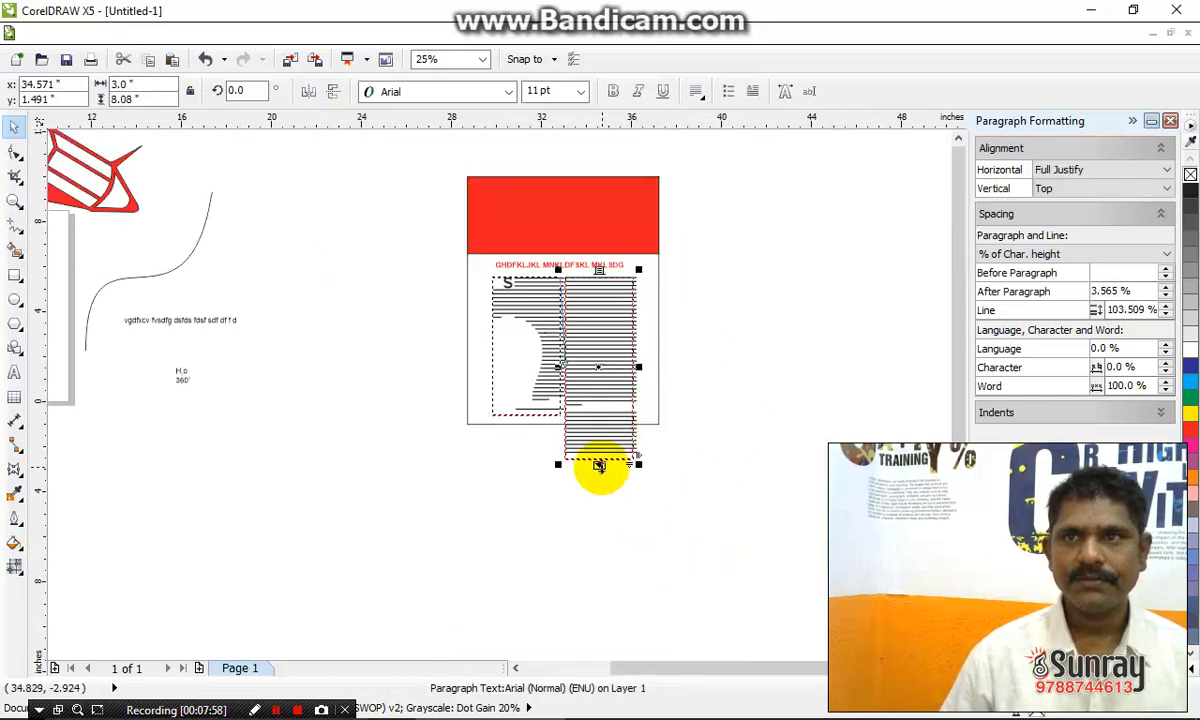
drag(600, 466, 749, 397)
click(750, 395)
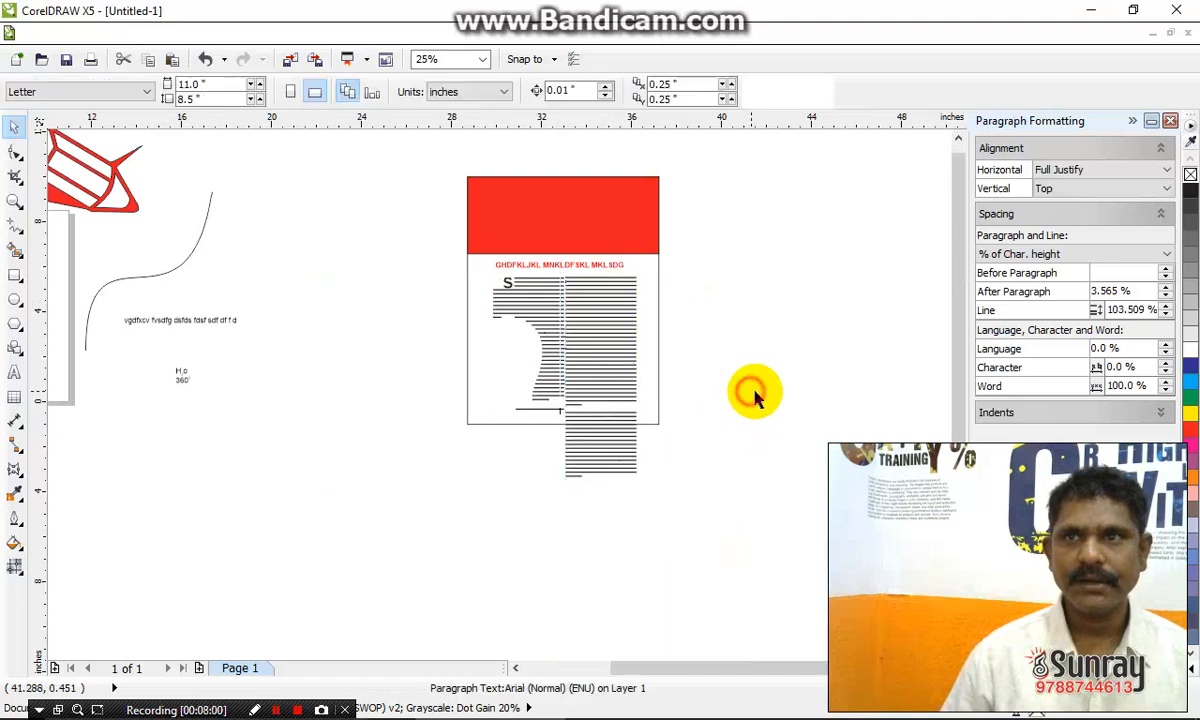
click(611, 450)
click(731, 461)
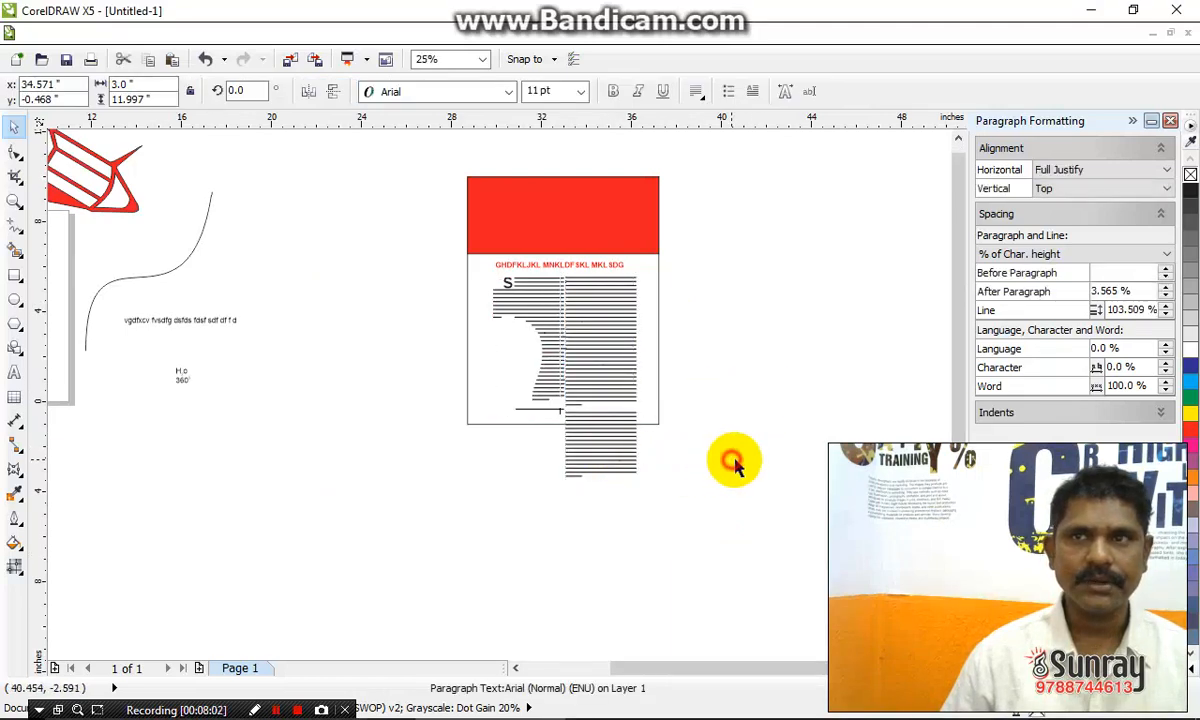
click(582, 466)
click(709, 489)
click(596, 451)
click(700, 485)
click(600, 466)
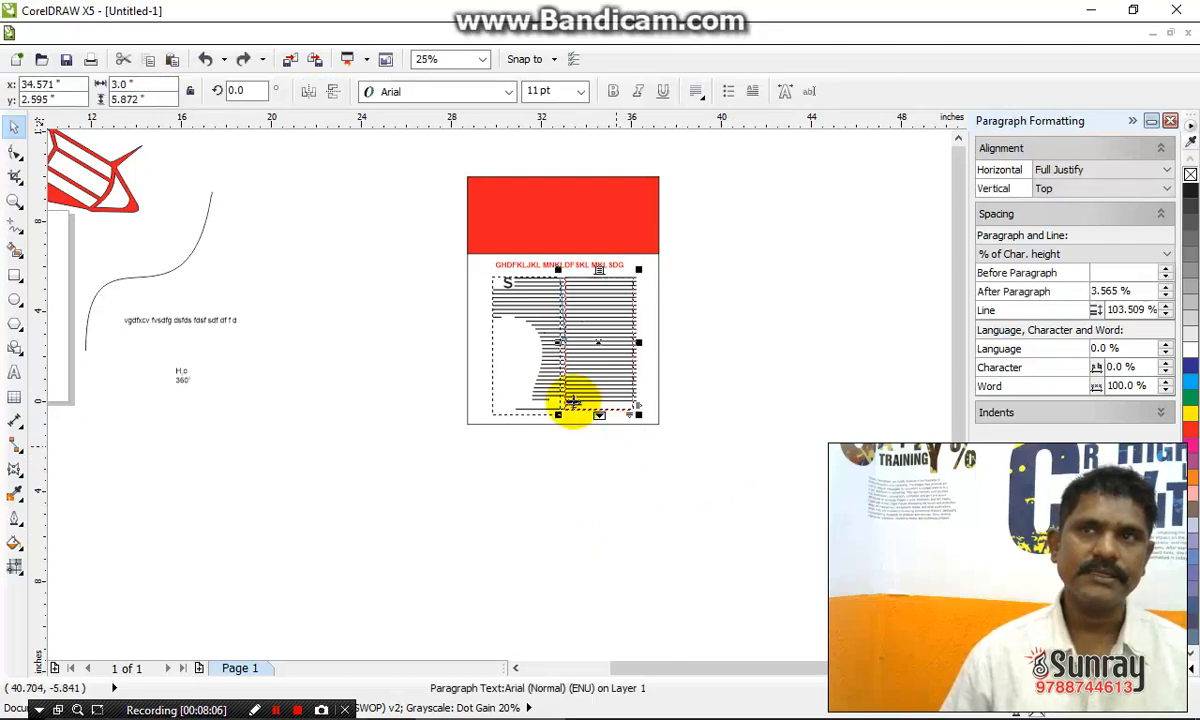
Examine the lower ends of both linked text columns and how the text flows around the hidden curve.
scroll(563, 400, up, 4)
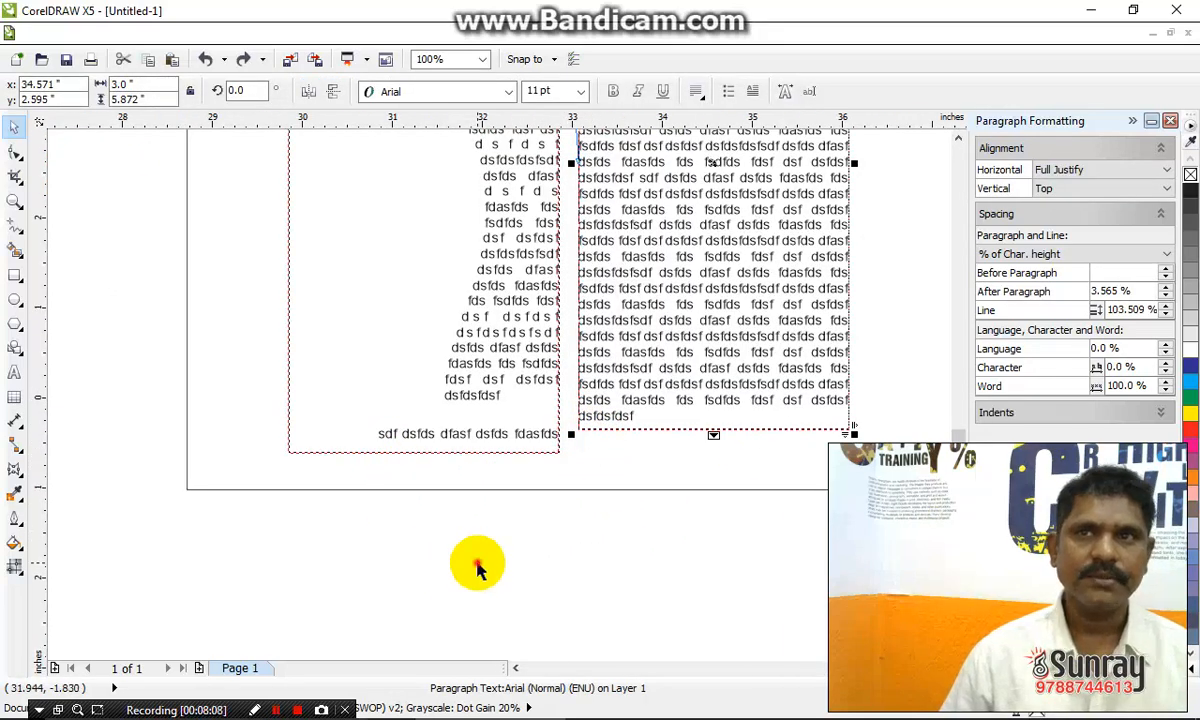
click(478, 568)
click(670, 435)
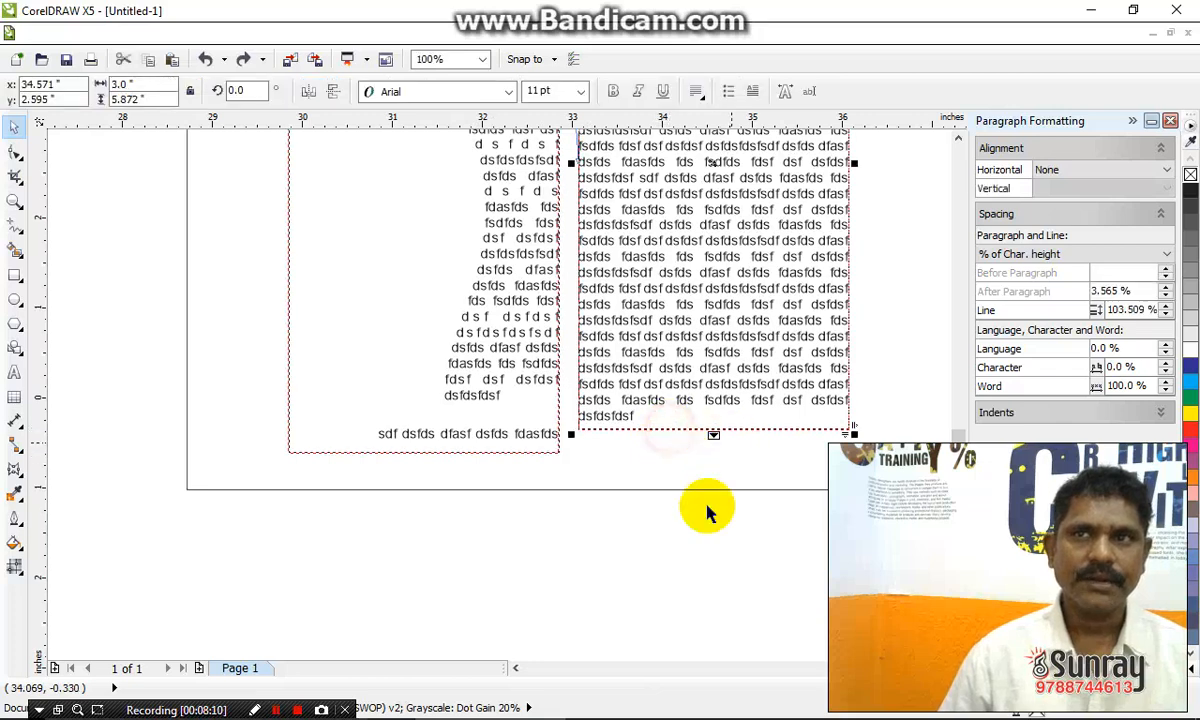
scroll(707, 474, down, 4)
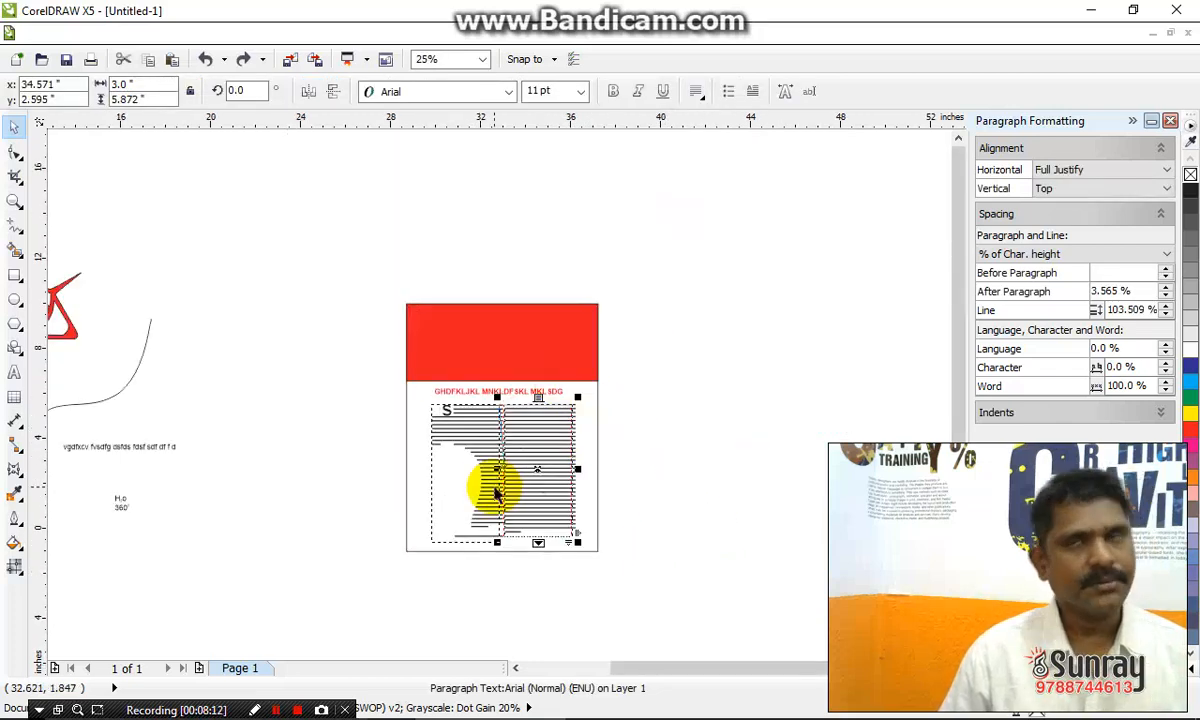
click(700, 540)
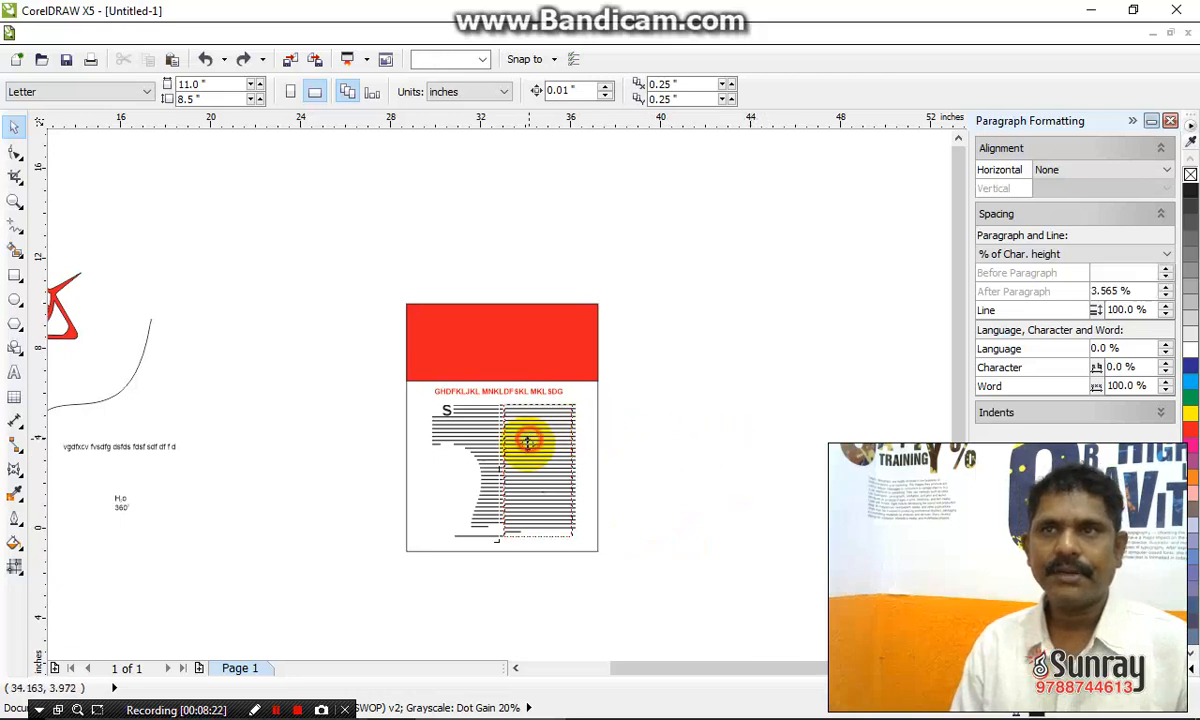
click(527, 441)
scroll(509, 458, up, 2)
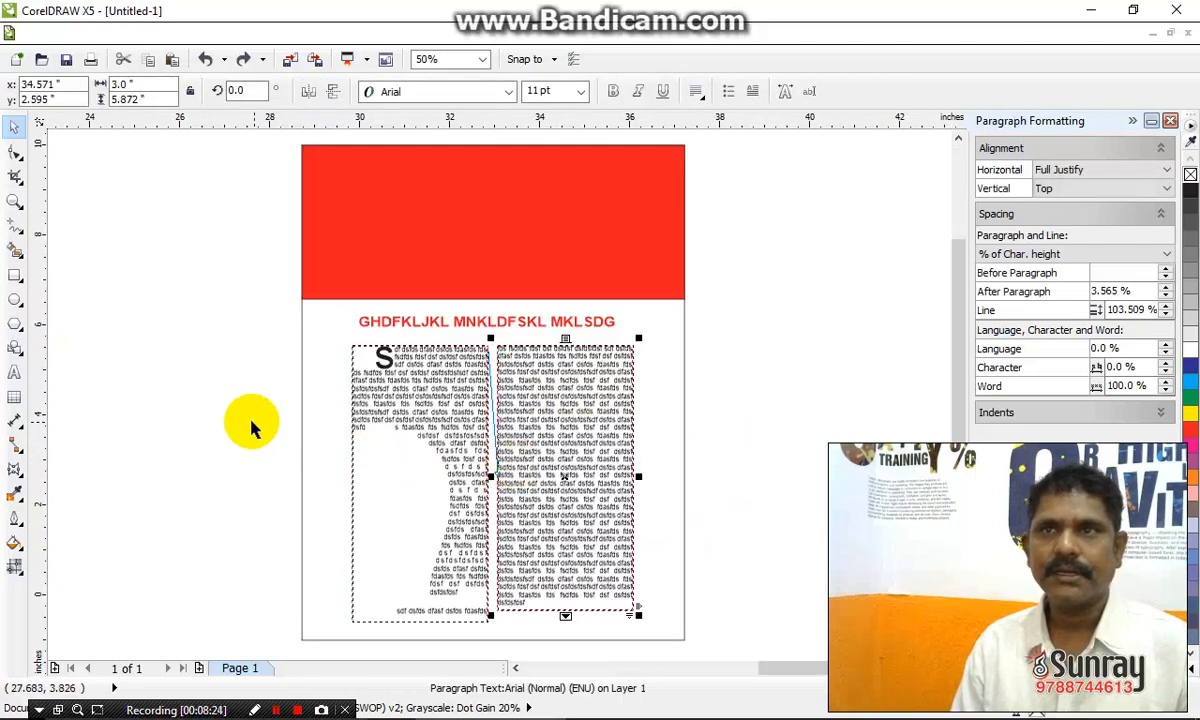
scroll(251, 427, down, 2)
click(563, 463)
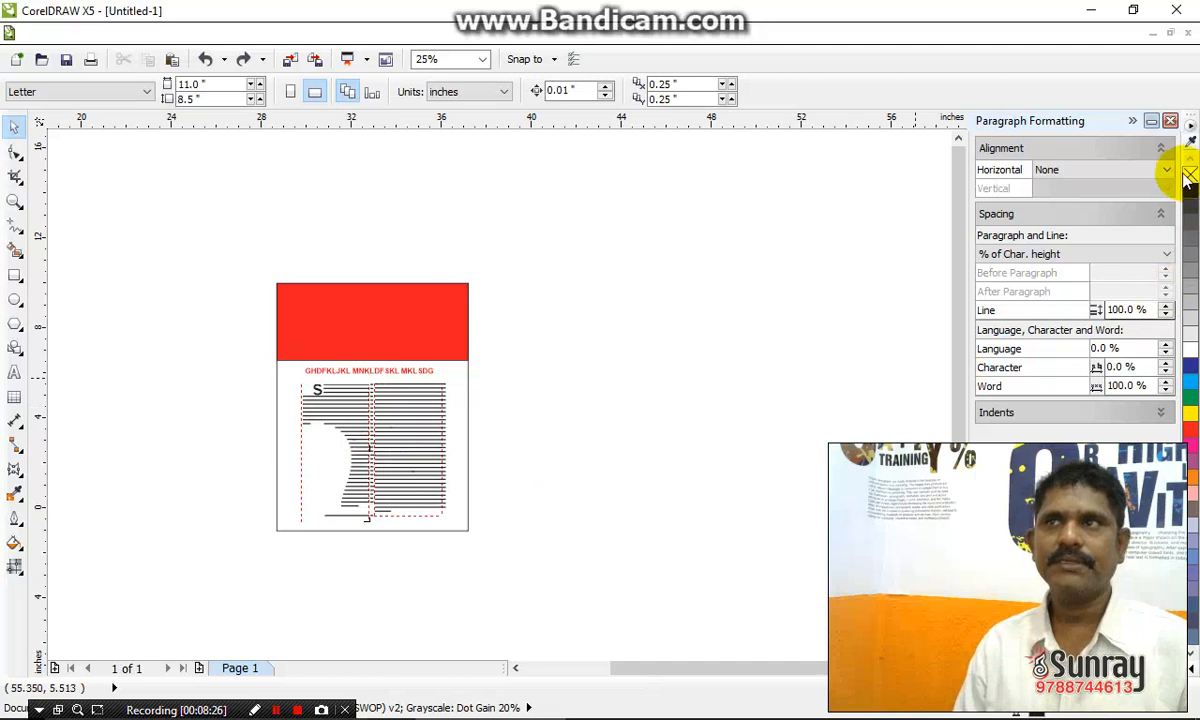
Close the Paragraph Formatting docker and select all objects of the page layout together.
click(1172, 121)
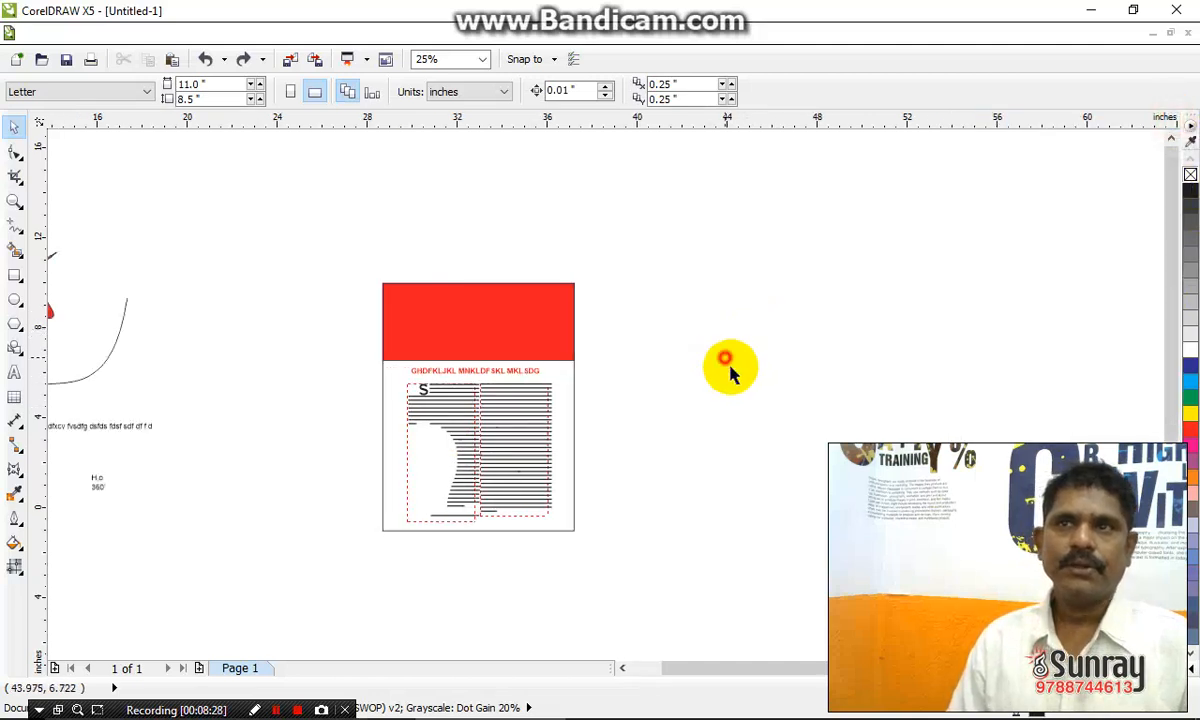
drag(366, 242, 684, 590)
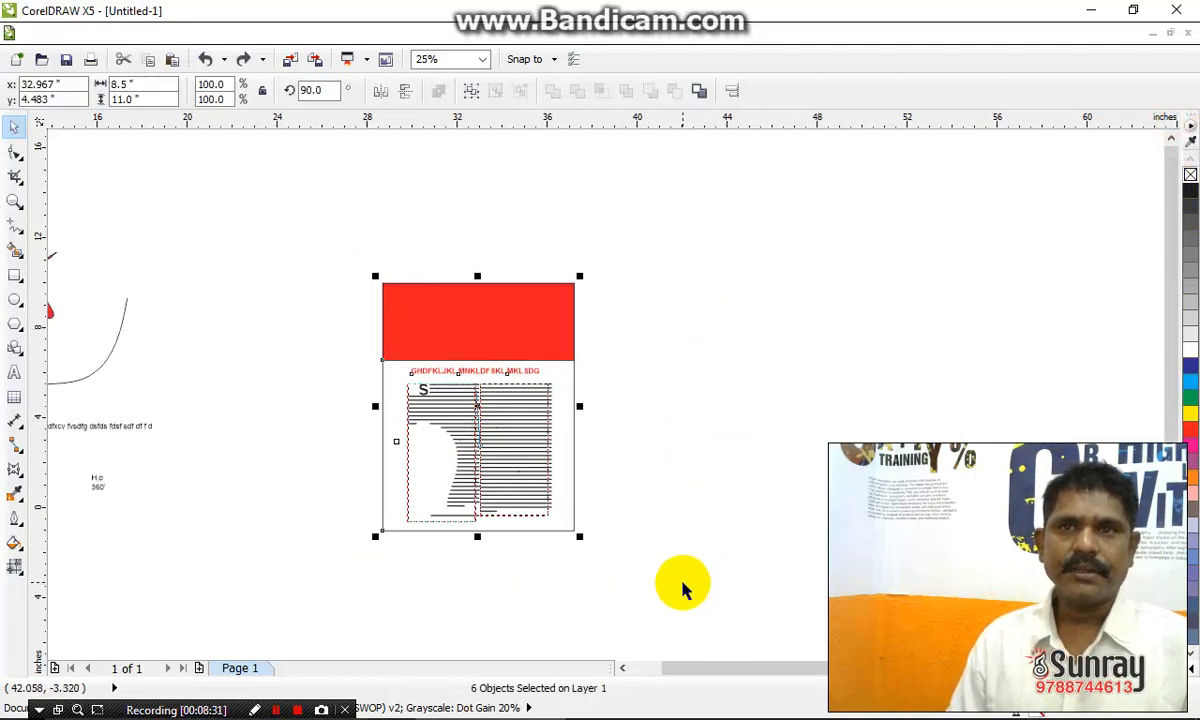